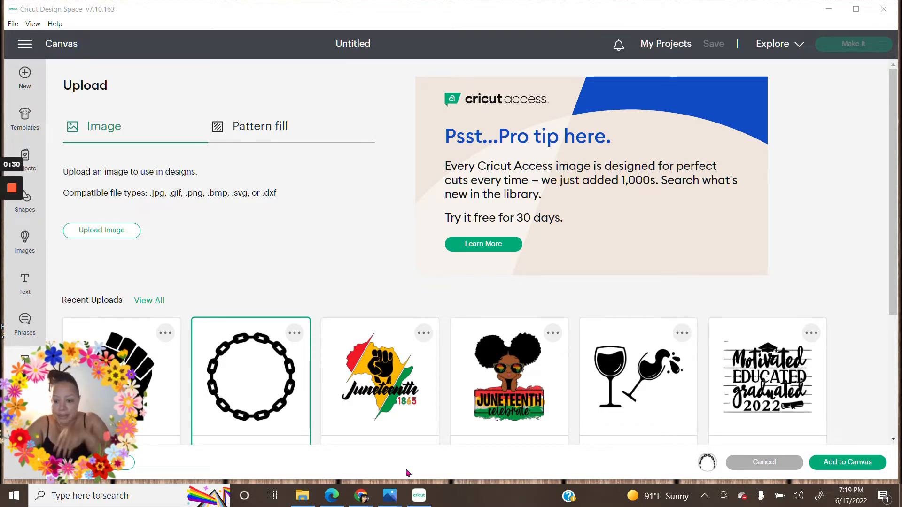
# Add the round chain border image from the recent uploads to the canvas.
pyautogui.moveTo(121, 458)
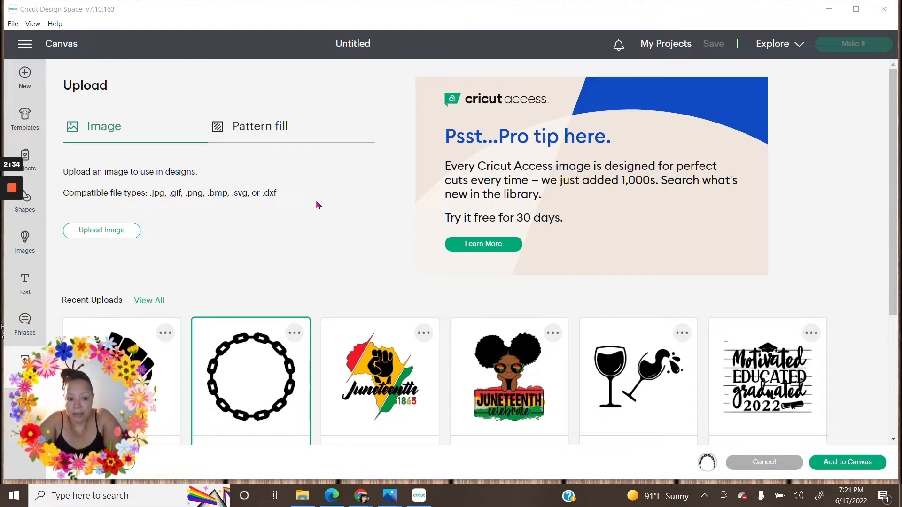
pyautogui.click(263, 397)
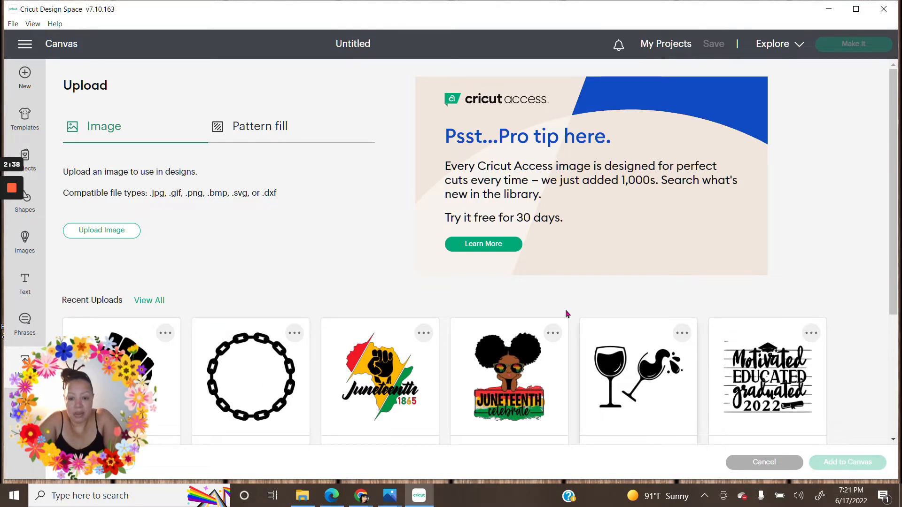
pyautogui.click(251, 371)
pyautogui.click(859, 465)
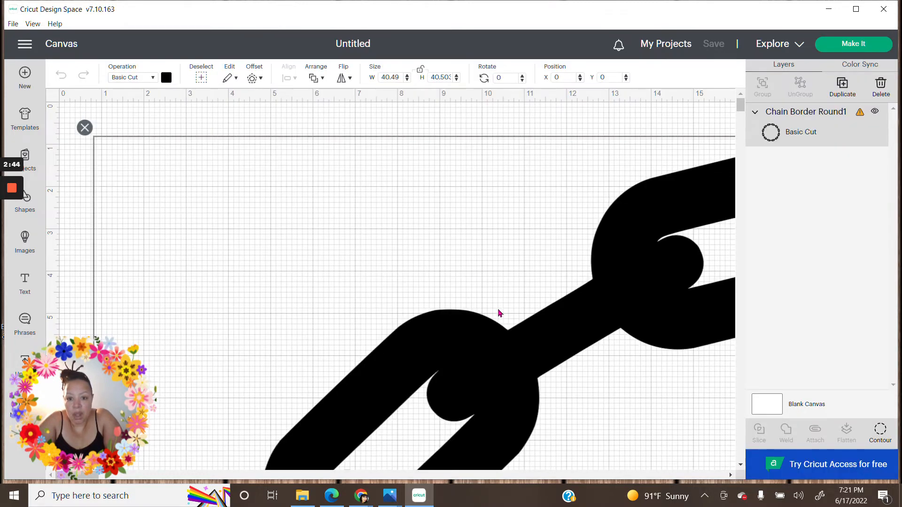
# Set the chain border's width and height to 11 inches each.
pyautogui.press('BackSpace')
pyautogui.press('BackSpace')
pyautogui.press('BackSpace')
pyautogui.press('BackSpace')
pyautogui.write('11')
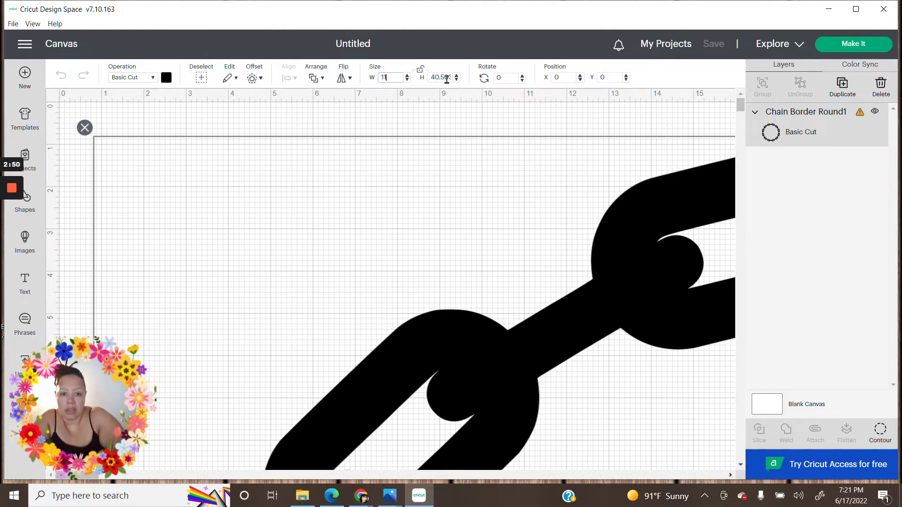
pyautogui.press('Return')
pyautogui.press('Tab')
pyautogui.press('BackSpace')
pyautogui.press('BackSpace')
pyautogui.press('BackSpace')
pyautogui.press('BackSpace')
pyautogui.press('BackSpace')
pyautogui.press('BackSpace')
pyautogui.write('11')
pyautogui.press('Return')
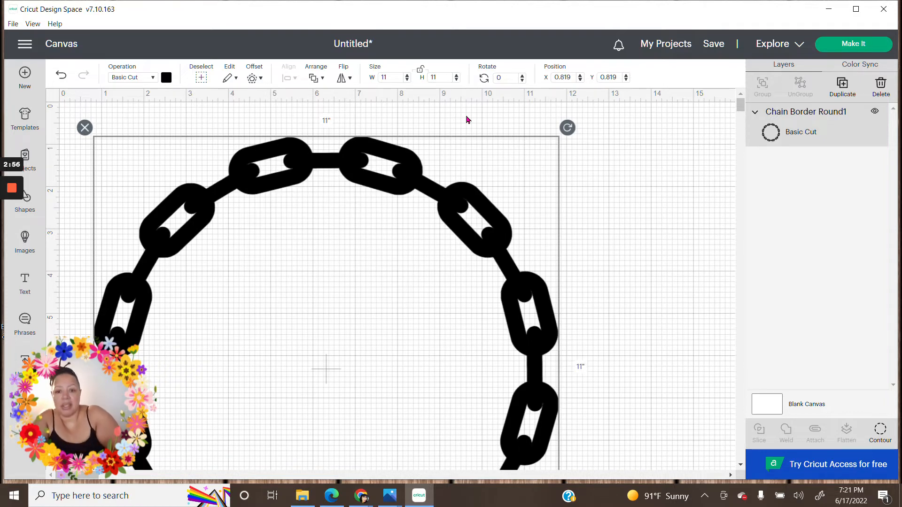
# Scale the chain border to about 8.82 inches square and move it to about X 3.6, Y 8.6.
pyautogui.scroll(-2, 352, 339)
pyautogui.scroll(-3, 352, 339)
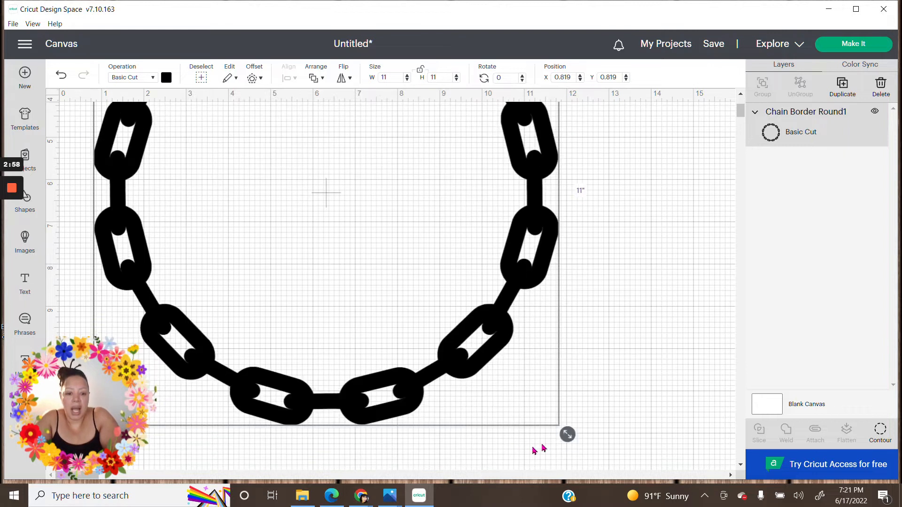
pyautogui.moveTo(567, 433); pyautogui.dragTo(415, 253)
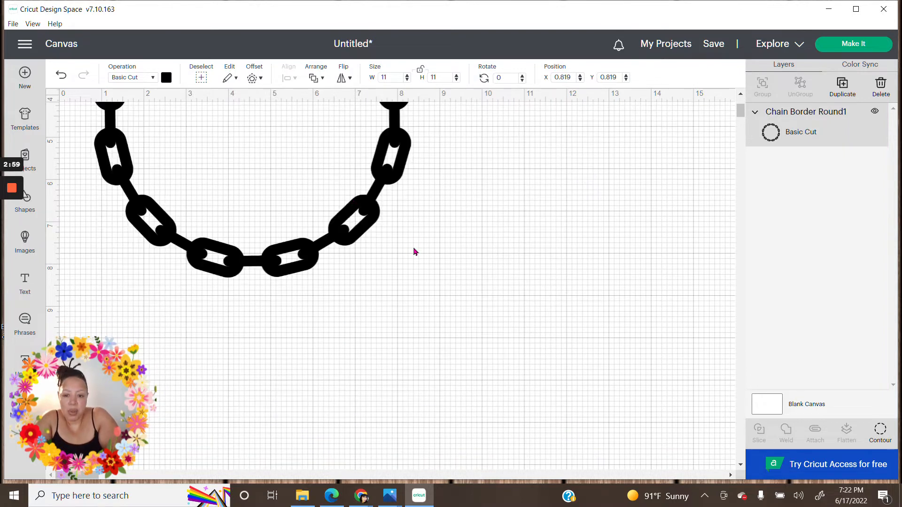
pyautogui.moveTo(324, 195); pyautogui.dragTo(501, 375)
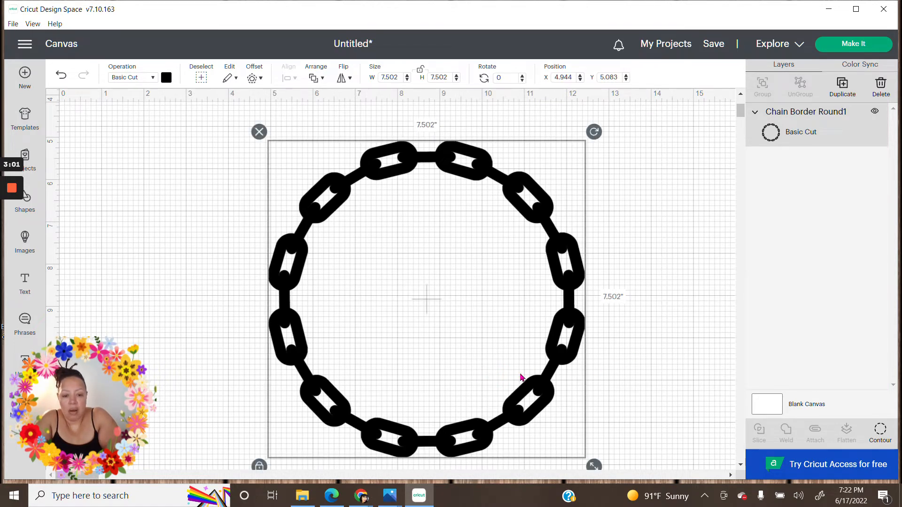
pyautogui.moveTo(595, 466); pyautogui.dragTo(602, 460)
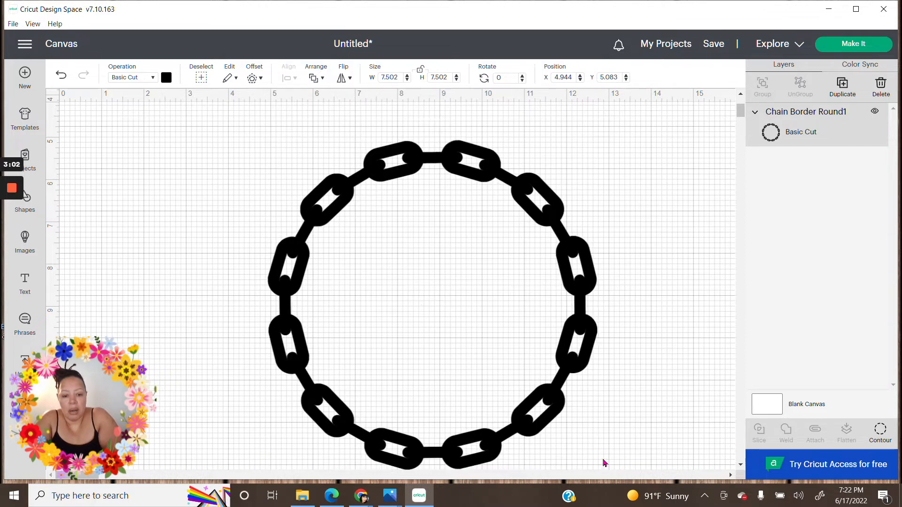
pyautogui.moveTo(459, 340); pyautogui.dragTo(455, 332)
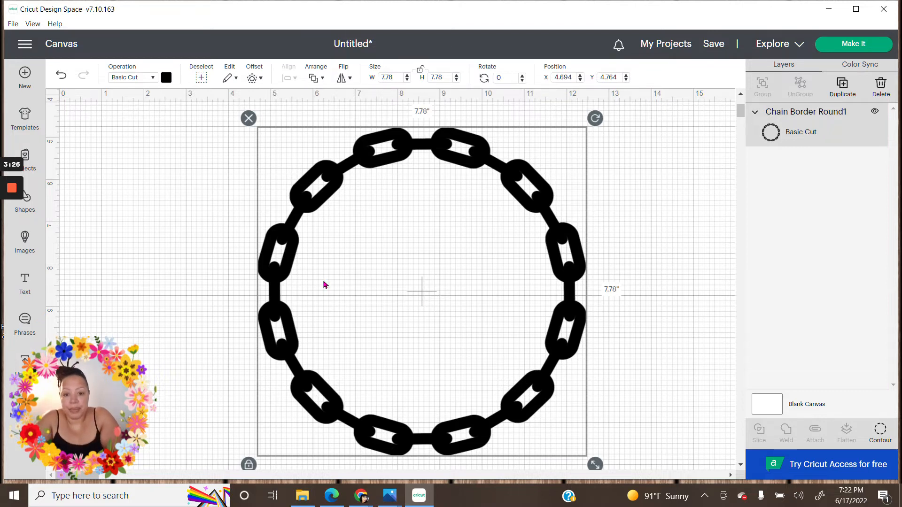
pyautogui.moveTo(595, 464); pyautogui.dragTo(620, 471)
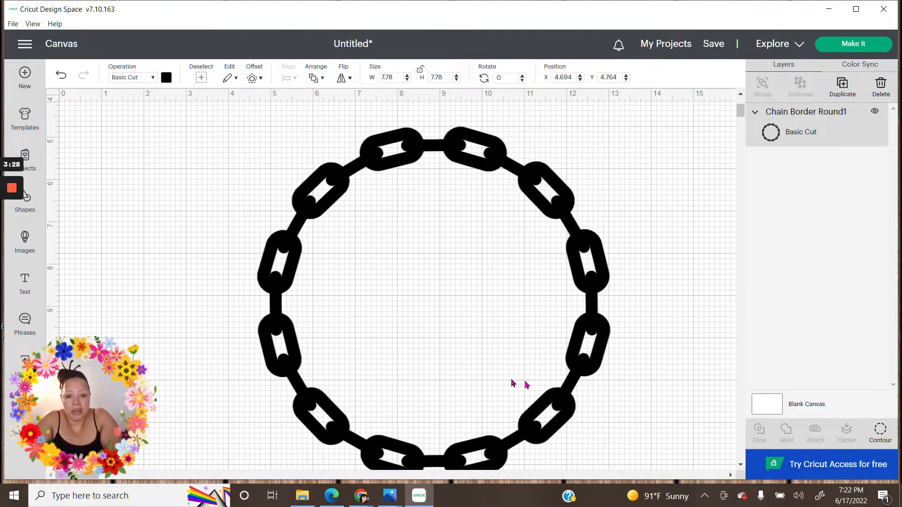
pyautogui.moveTo(473, 376); pyautogui.dragTo(450, 372)
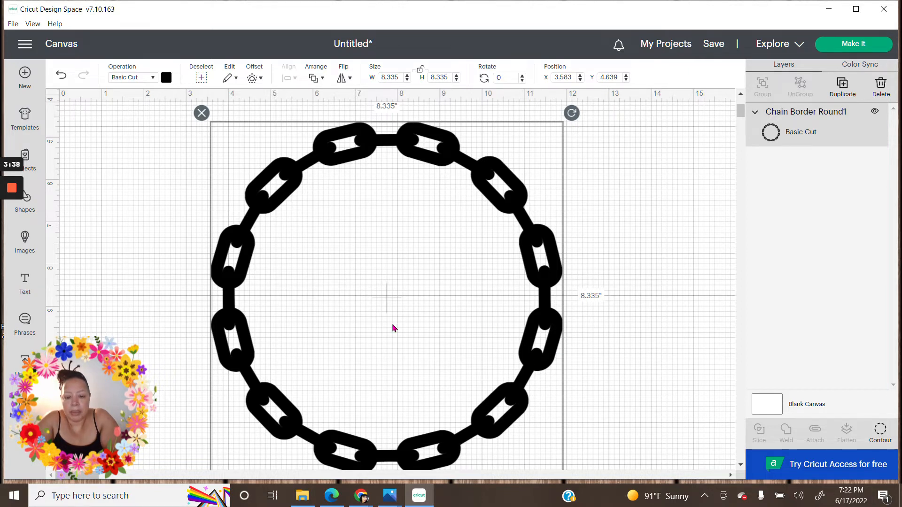
pyautogui.scroll(-3, 394, 329)
pyautogui.scroll(-2, 464, 346)
pyautogui.moveTo(577, 313); pyautogui.dragTo(596, 332)
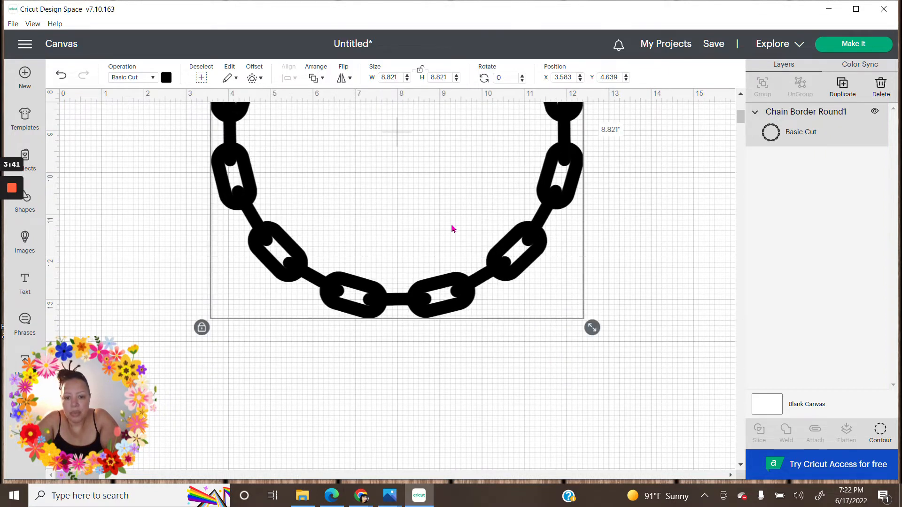
pyautogui.moveTo(453, 228); pyautogui.dragTo(460, 449)
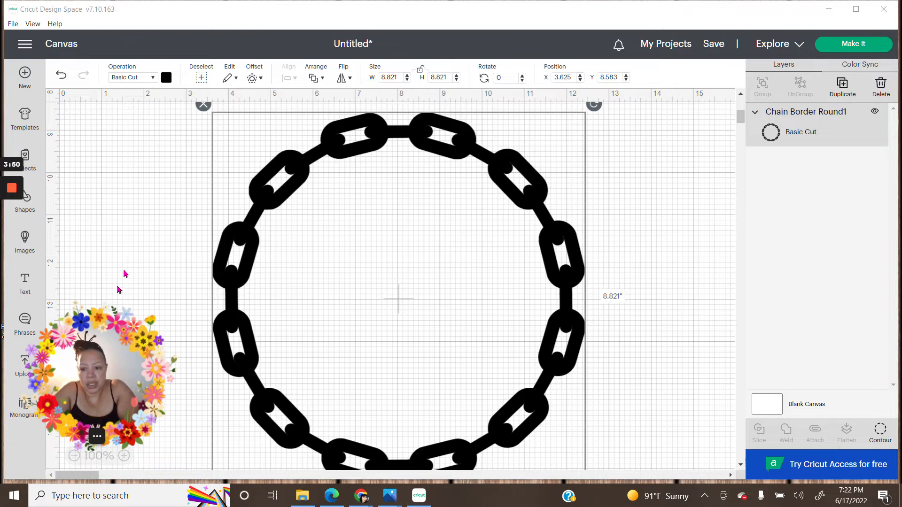
# Add the raised fist image from the recent uploads to the canvas.
pyautogui.click(25, 365)
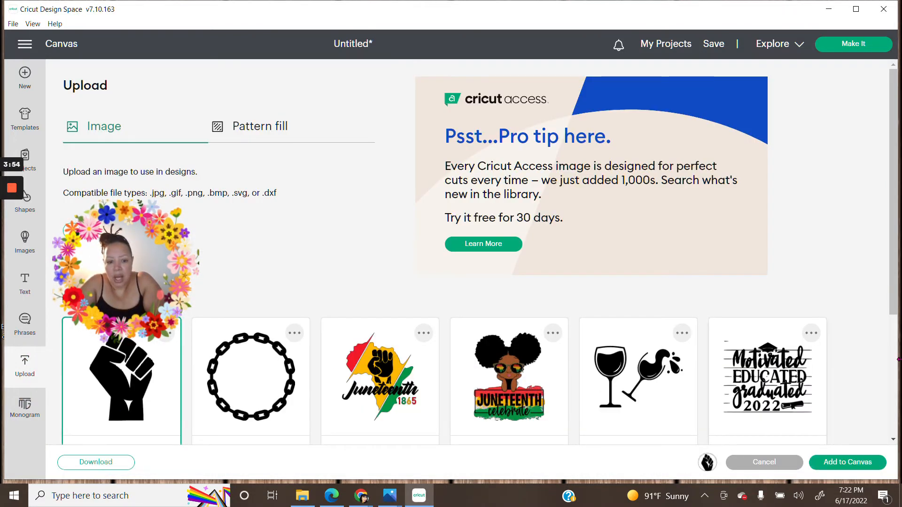
pyautogui.click(850, 464)
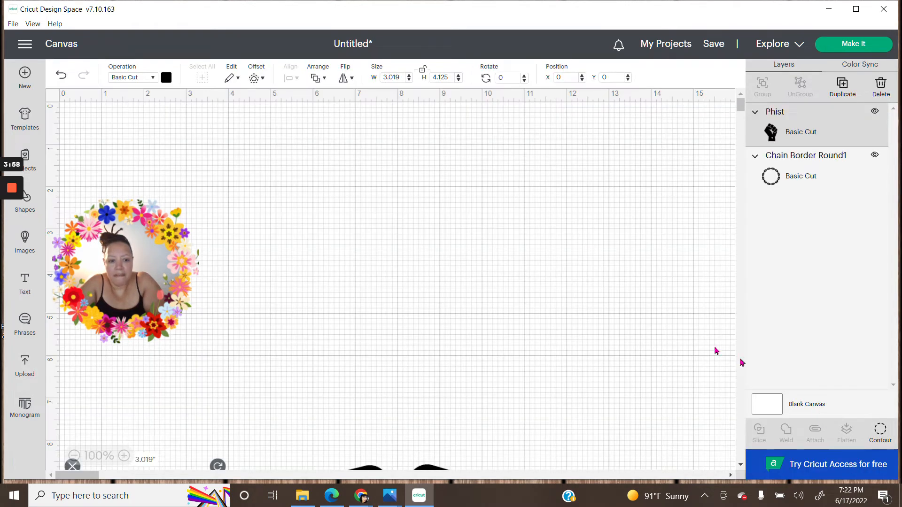
pyautogui.moveTo(143, 295); pyautogui.dragTo(116, 432)
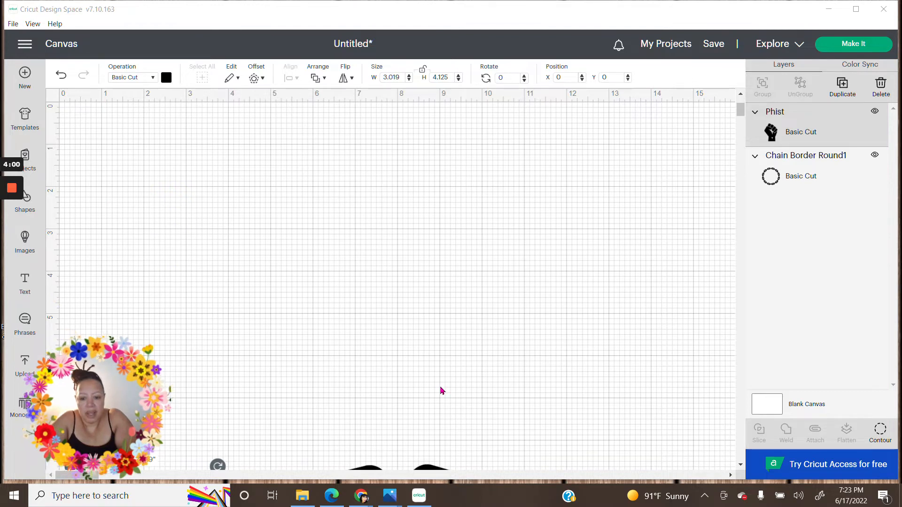
# Move the chain border to about X 5.0, Y 5.1, place the fist inside it and enlarge the fist to about 4.2 by 5.74 inches.
pyautogui.scroll(-5, 432, 392)
pyautogui.moveTo(435, 396); pyautogui.dragTo(497, 251)
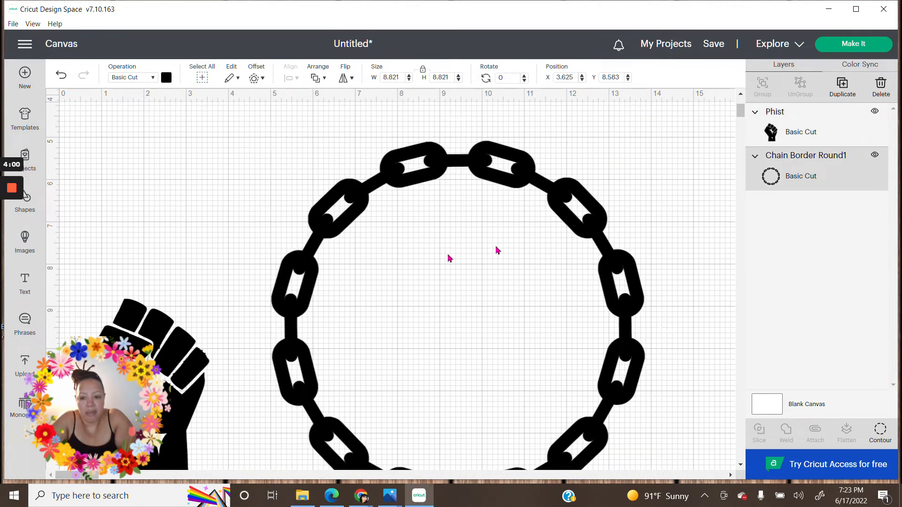
pyautogui.moveTo(190, 372); pyautogui.dragTo(498, 314)
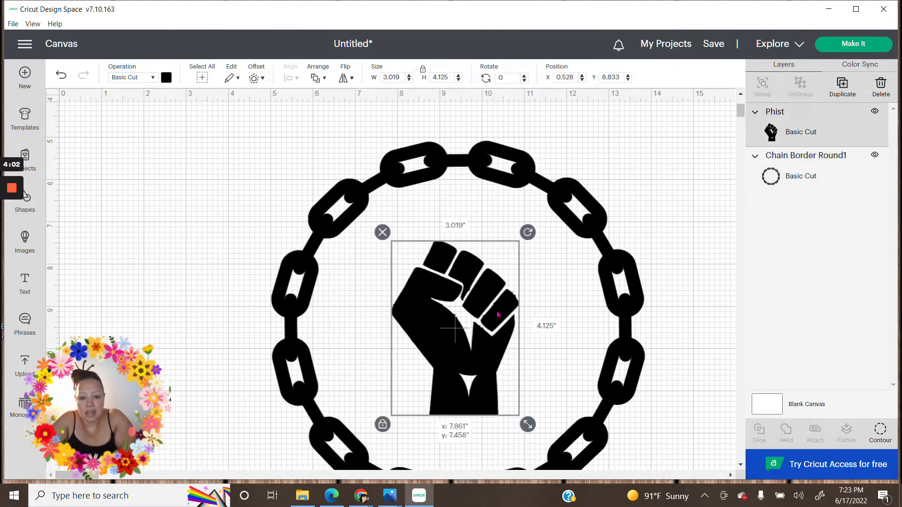
pyautogui.moveTo(527, 424); pyautogui.dragTo(574, 444)
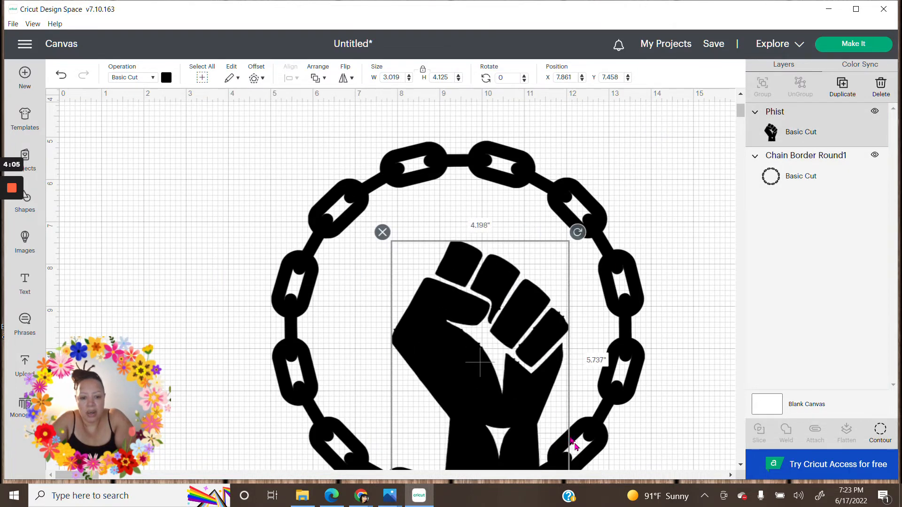
pyautogui.moveTo(516, 405); pyautogui.dragTo(493, 381)
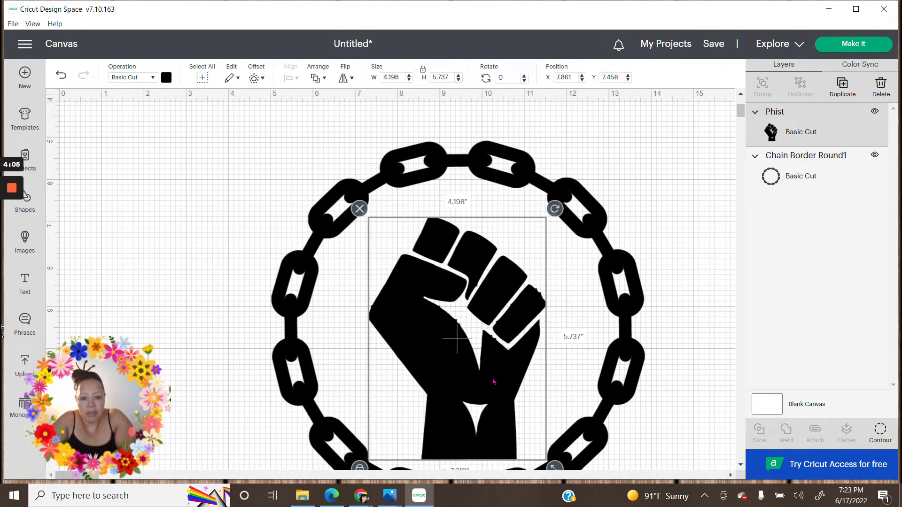
pyautogui.click(678, 259)
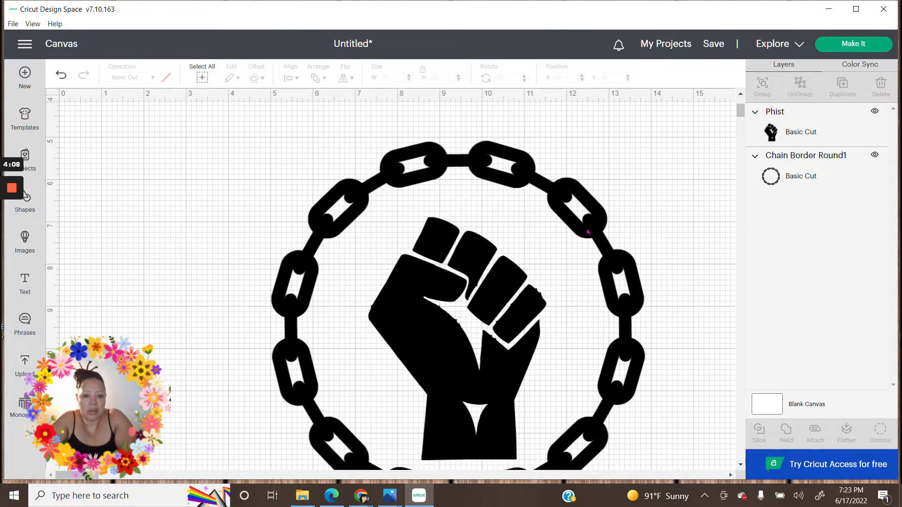
# Recolor the chain border medium green.
pyautogui.click(587, 230)
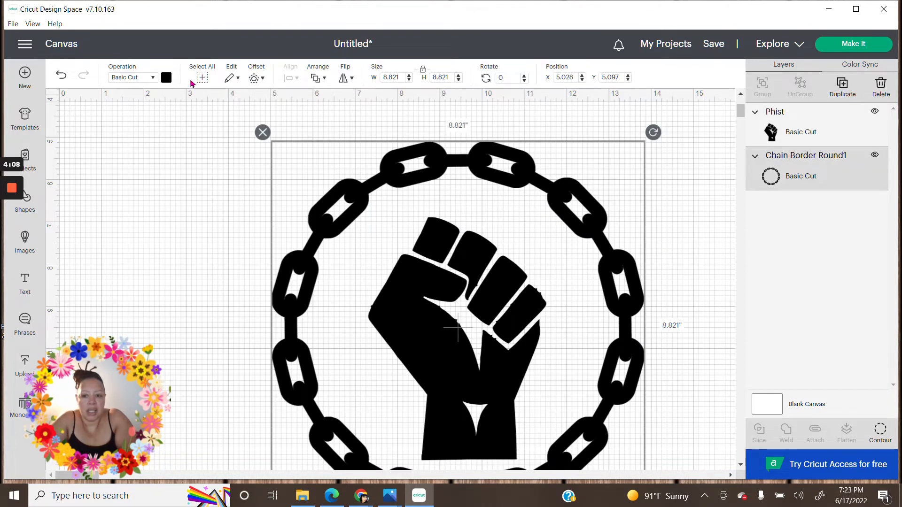
pyautogui.click(167, 79)
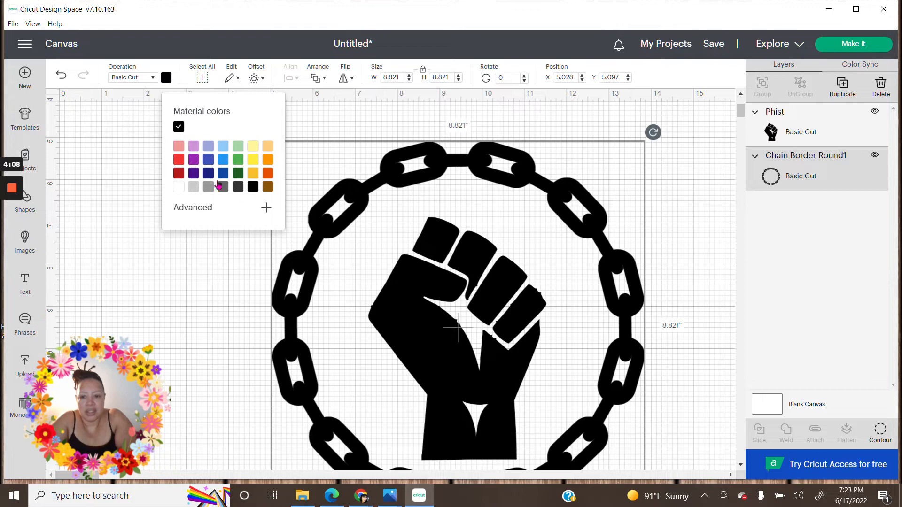
pyautogui.click(238, 160)
pyautogui.click(215, 243)
# Nudge the fist within the chain border to about X 7.33, Y 6.85.
pyautogui.moveTo(441, 329); pyautogui.dragTo(431, 329)
pyautogui.moveTo(502, 331); pyautogui.dragTo(512, 328)
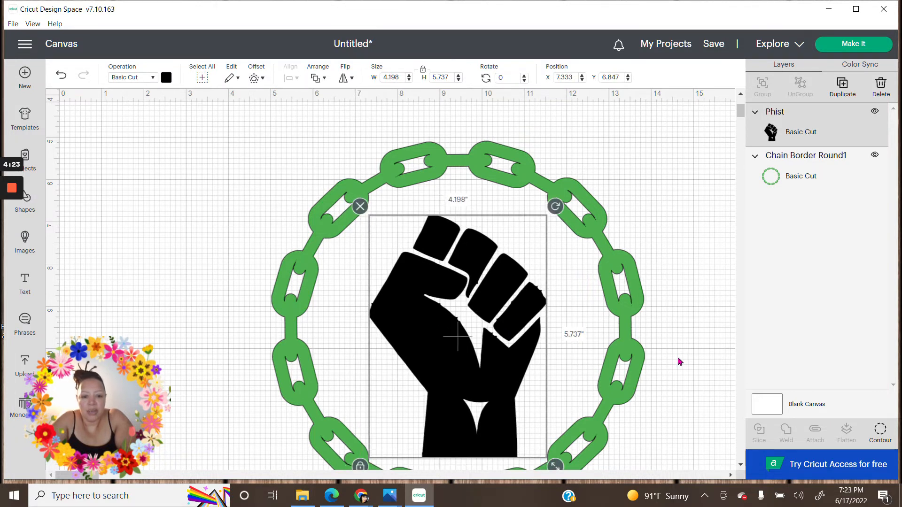
pyautogui.scroll(-5, 678, 362)
pyautogui.scroll(5, 678, 359)
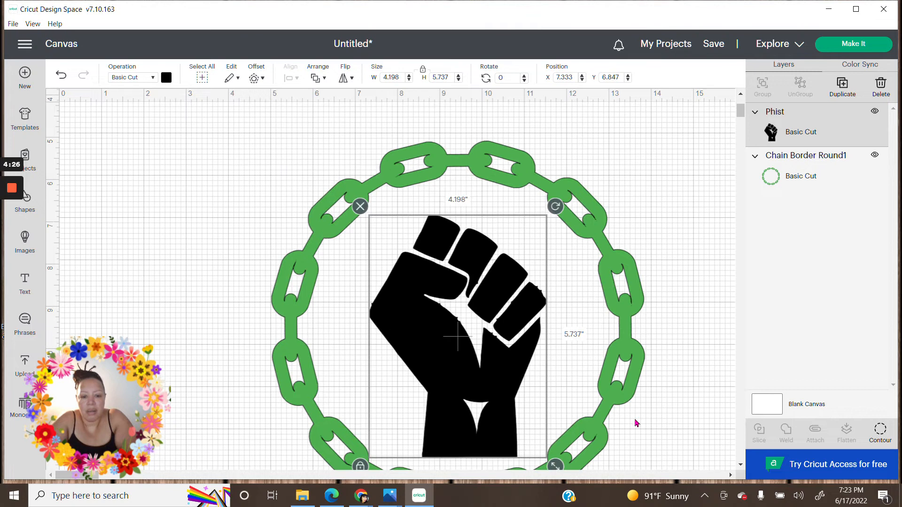
# Change the chain border's color to black and the fist's color to bright red.
pyautogui.moveTo(373, 252); pyautogui.dragTo(268, 133)
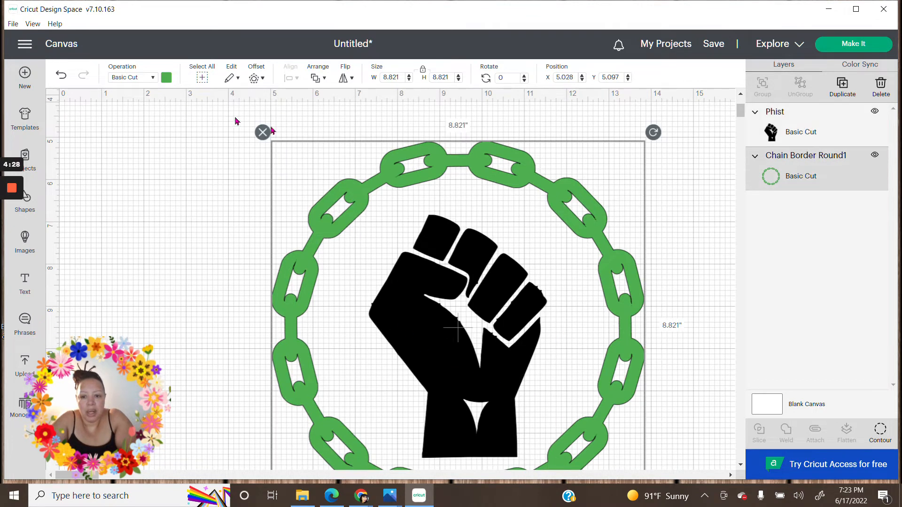
pyautogui.click(166, 77)
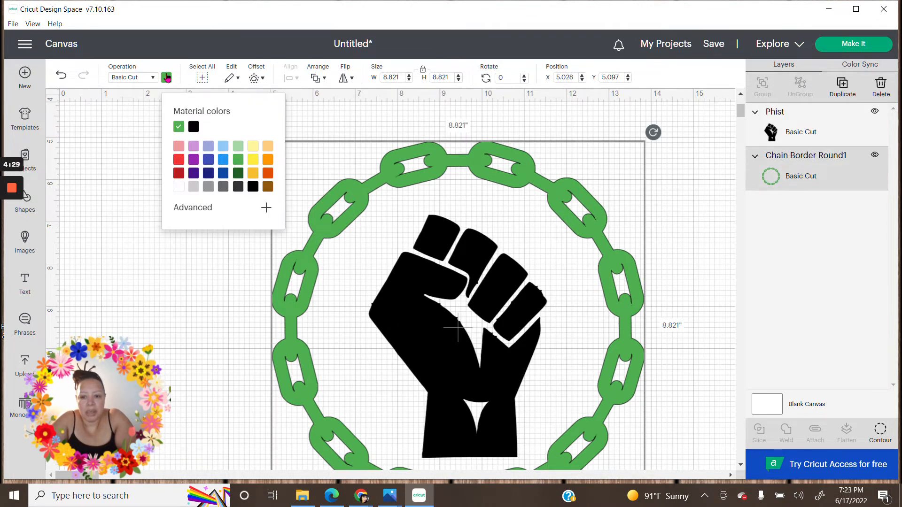
pyautogui.click(194, 128)
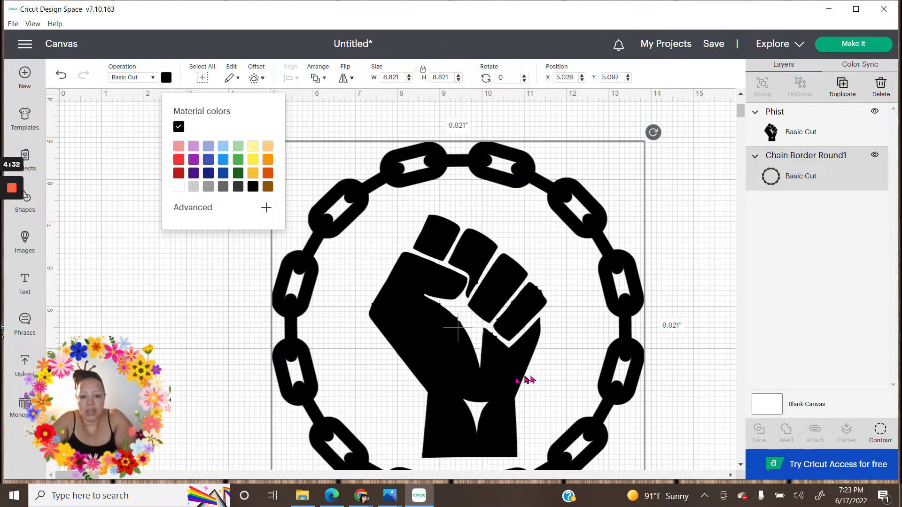
pyautogui.click(442, 350)
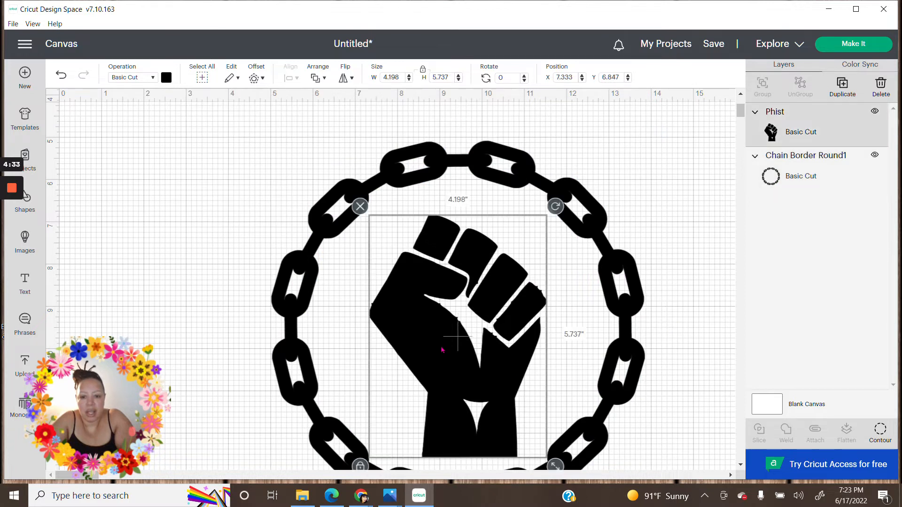
pyautogui.click(167, 79)
pyautogui.click(180, 159)
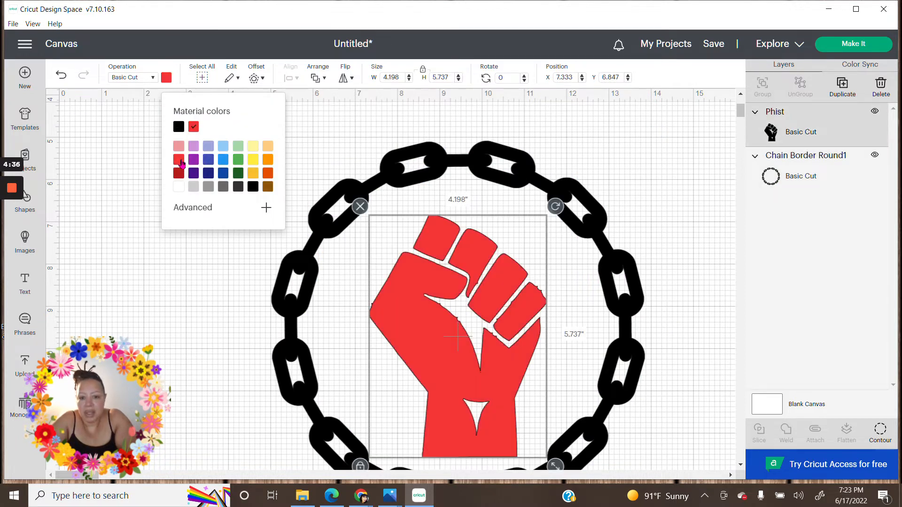
# Enlarge the red fist to about 4.31 by 5.89 inches and position it inside the chain border at about X 7.28, Y 6.63.
pyautogui.hotkey('ctrl', 'a')
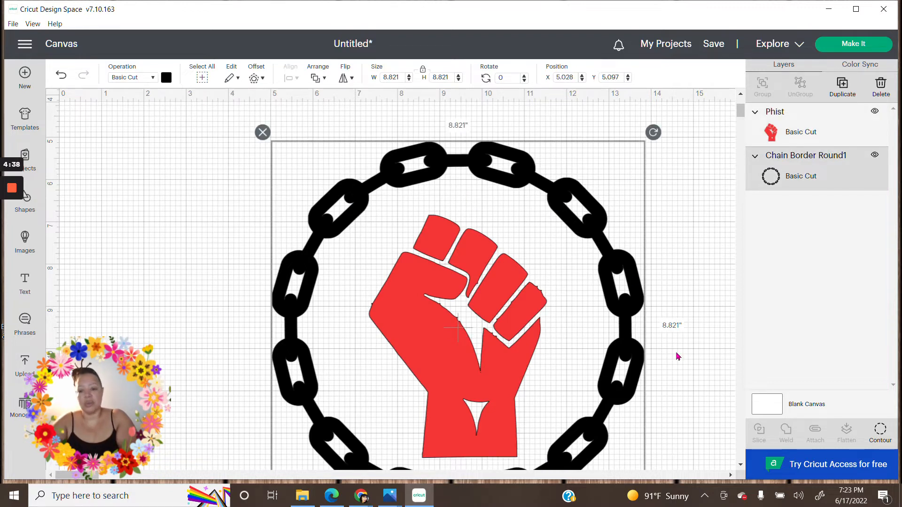
pyautogui.scroll(-5, 678, 354)
pyautogui.scroll(2, 678, 354)
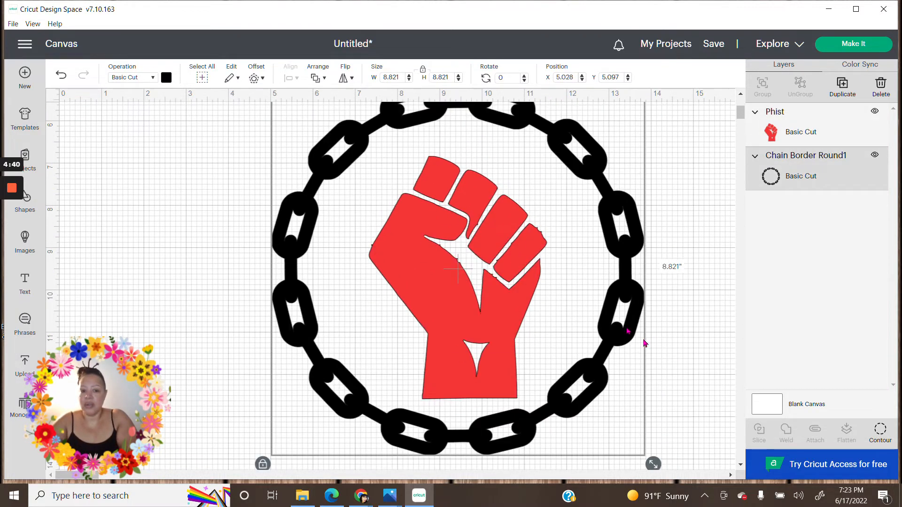
pyautogui.click(489, 301)
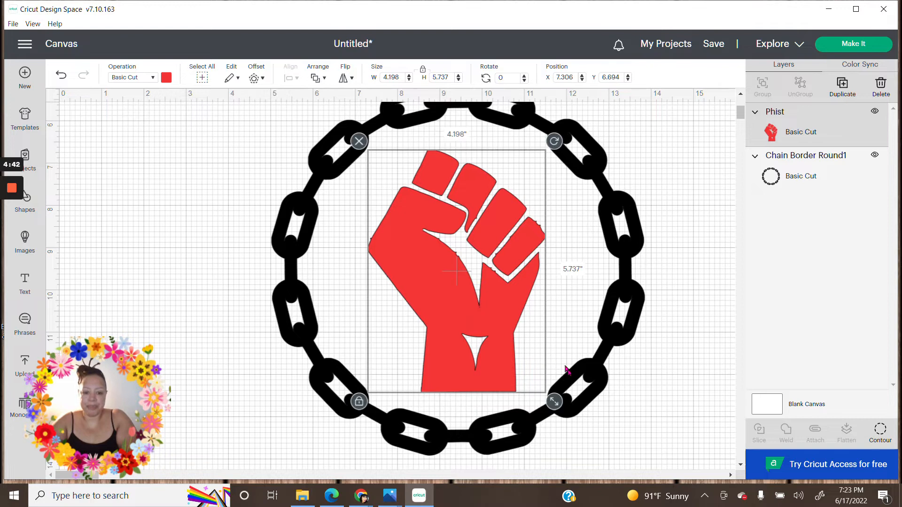
pyautogui.moveTo(553, 401); pyautogui.dragTo(558, 408)
pyautogui.moveTo(494, 326); pyautogui.dragTo(495, 320)
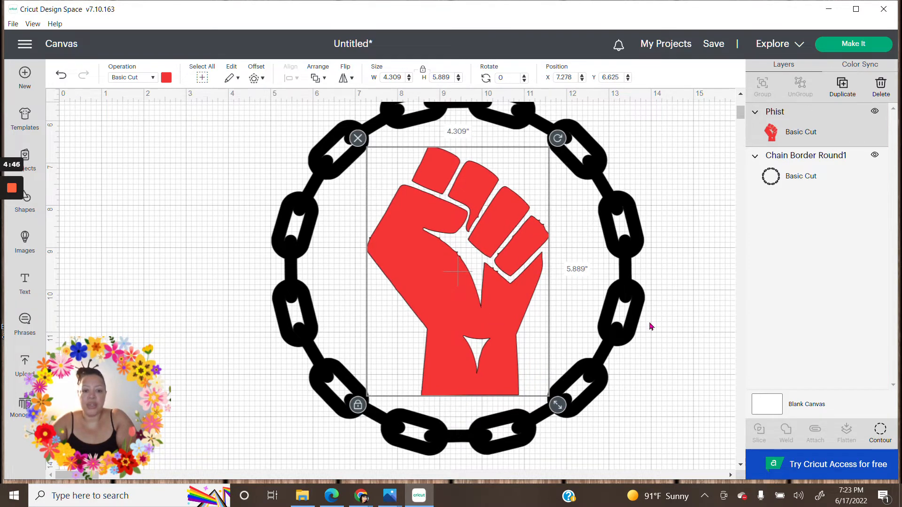
# Nudge the red fist within the chain border to about X 7.19, Y 6.54.
pyautogui.click(677, 336)
pyautogui.moveTo(505, 309); pyautogui.dragTo(499, 306)
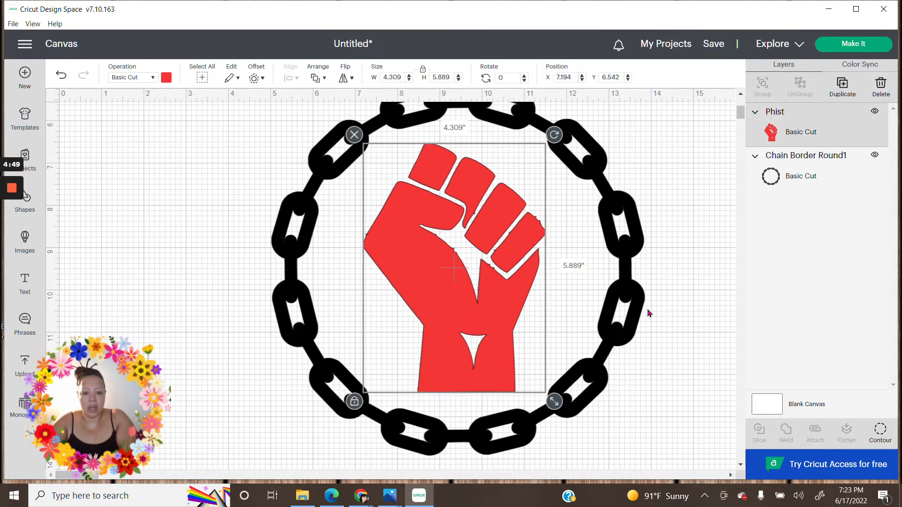
pyautogui.click(694, 313)
pyautogui.scroll(3, 688, 319)
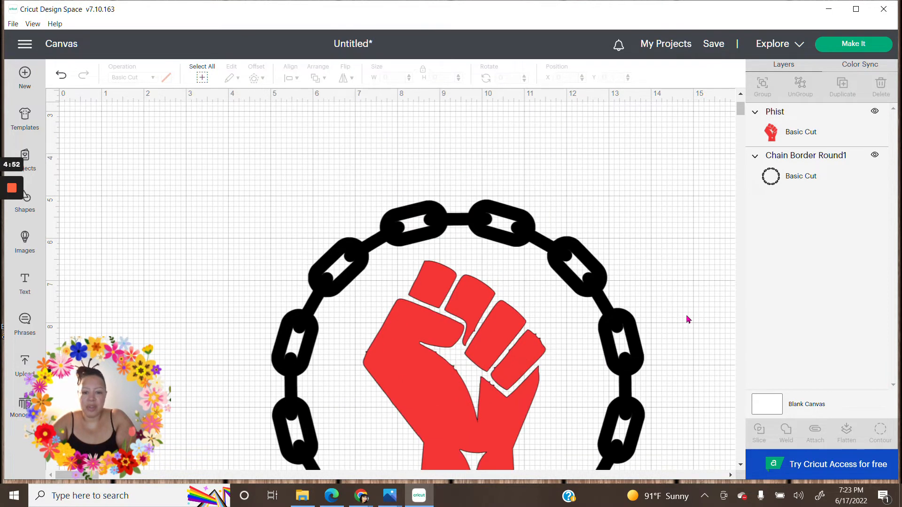
pyautogui.scroll(-1, 688, 320)
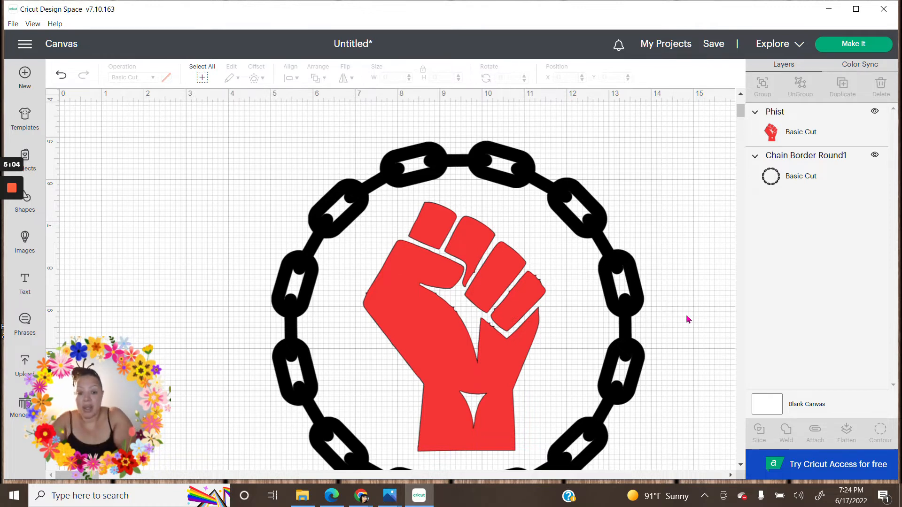
# Enlarge the red fist to about 4.46 by 6.10 inches and position it at about X 7.13, Y 6.58.
pyautogui.click(489, 352)
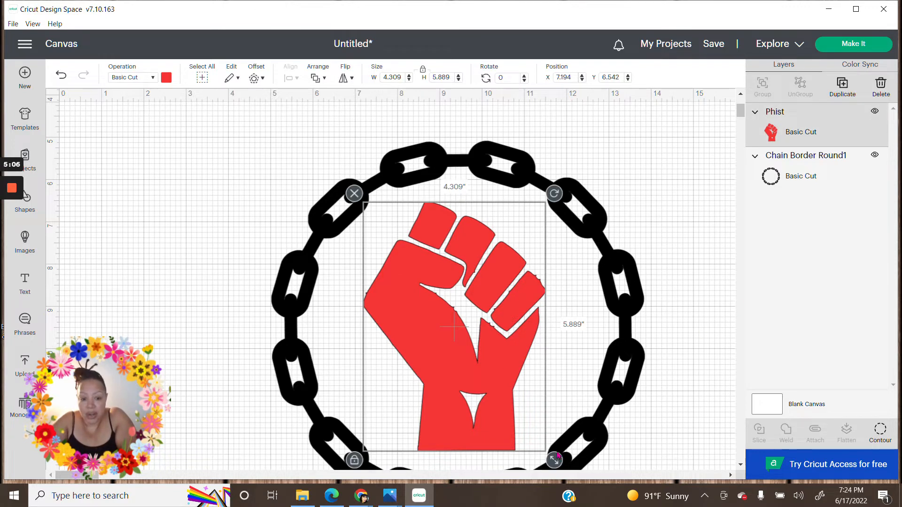
pyautogui.moveTo(560, 461); pyautogui.dragTo(566, 463)
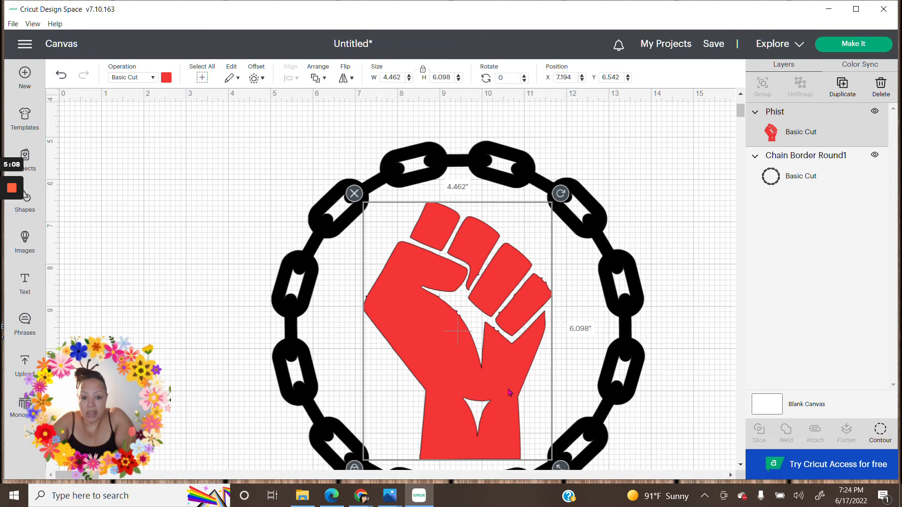
pyautogui.click(674, 251)
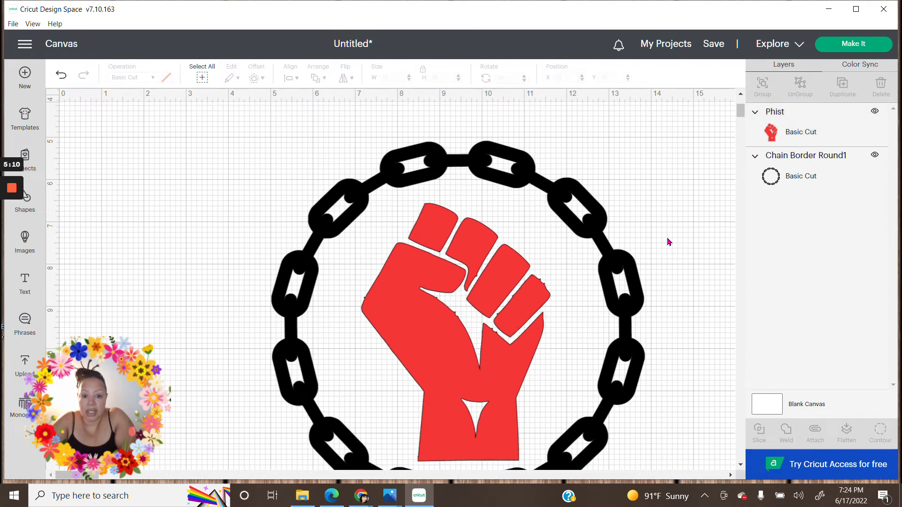
pyautogui.moveTo(481, 365); pyautogui.dragTo(480, 366)
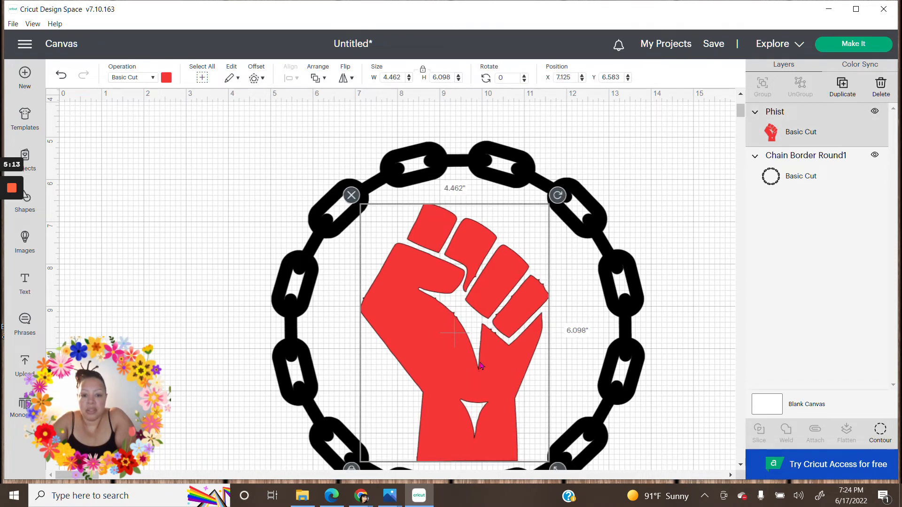
# Recolor the fist black to match the chain border.
pyautogui.click(166, 78)
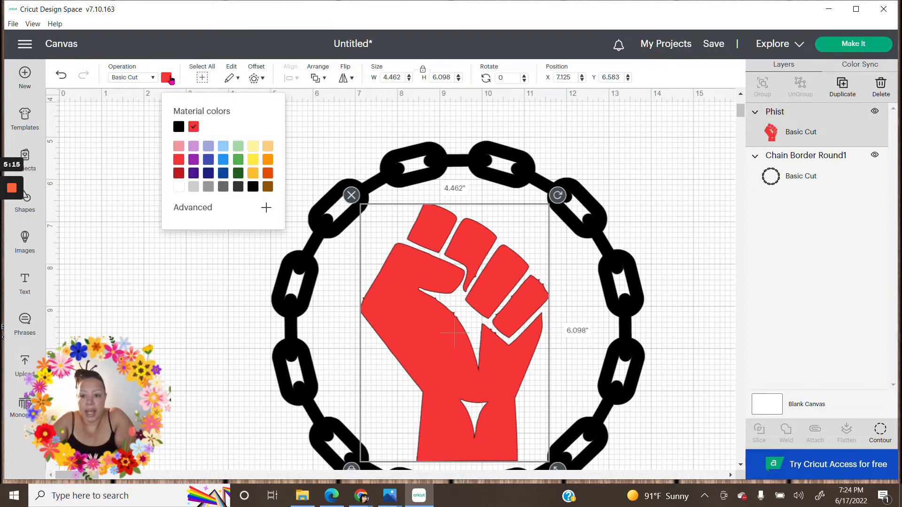
pyautogui.click(178, 127)
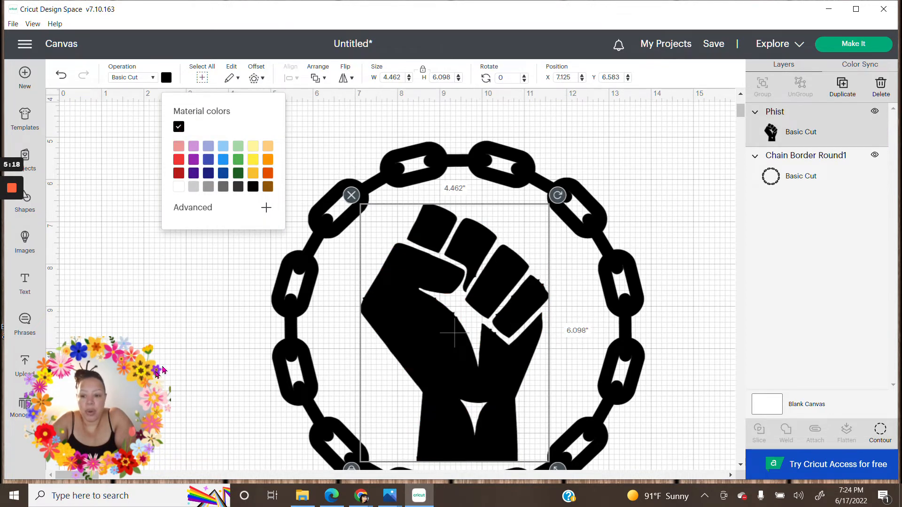
pyautogui.click(131, 391)
pyautogui.moveTo(131, 390); pyautogui.dragTo(162, 368)
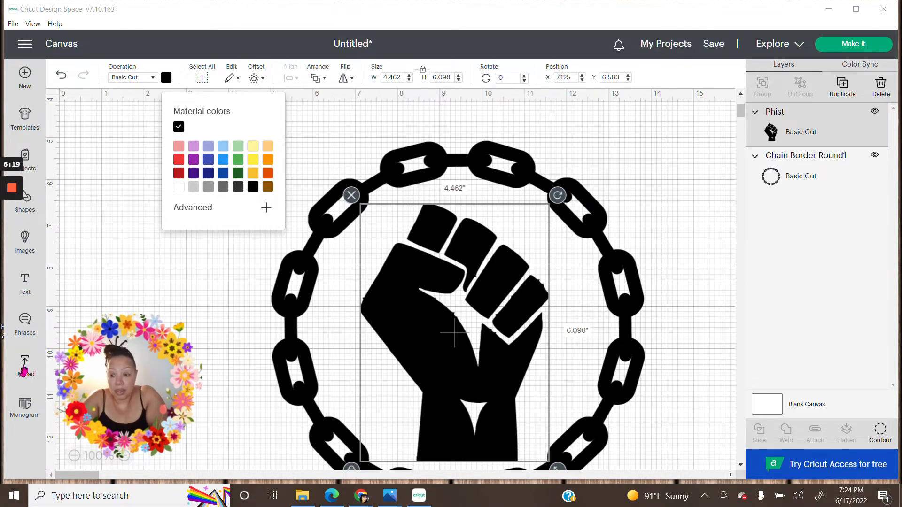
pyautogui.click(26, 281)
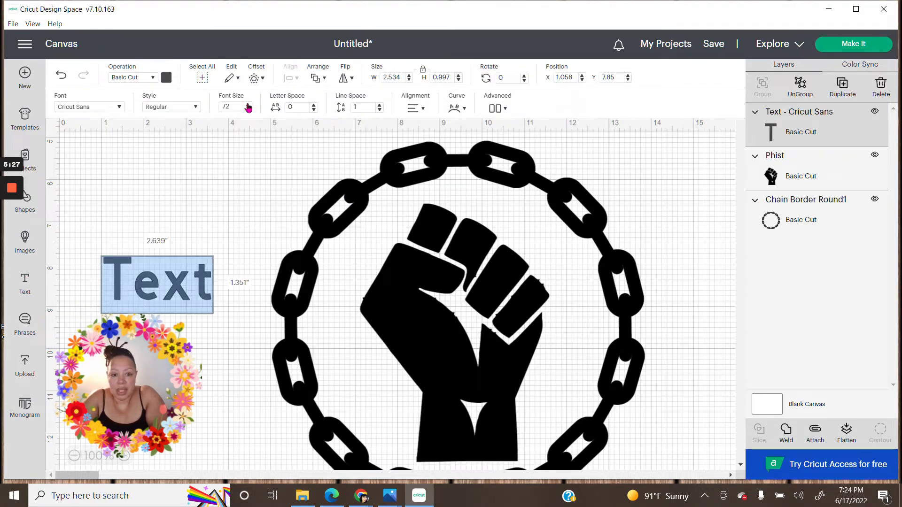
pyautogui.click(209, 275)
pyautogui.click(161, 394)
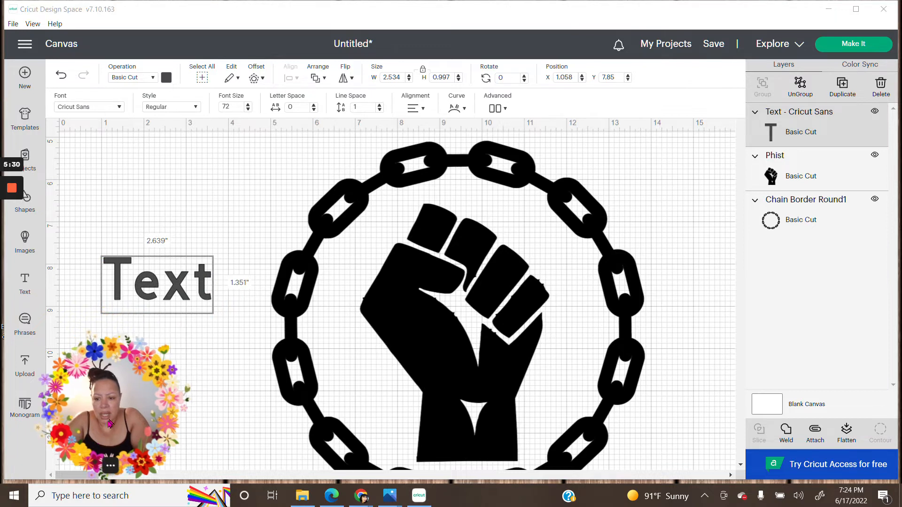
pyautogui.click(210, 284)
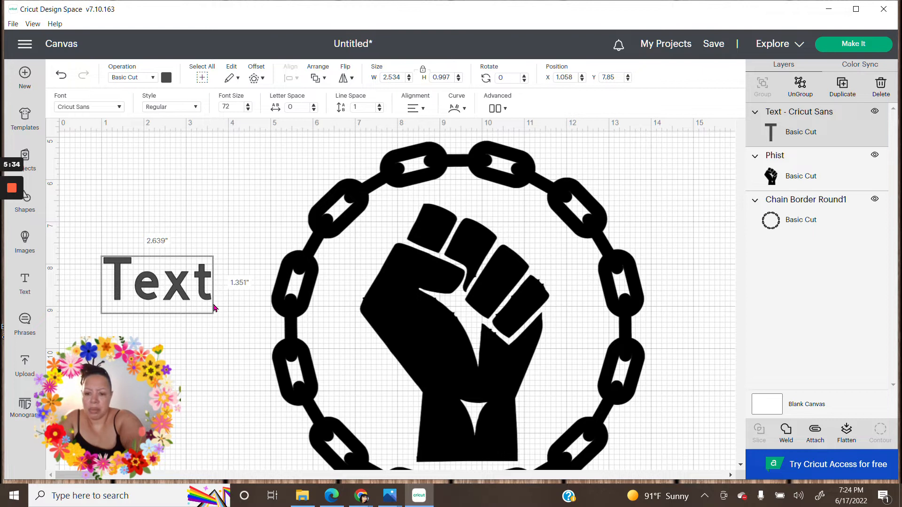
pyautogui.press('BackSpace')
pyautogui.press('BackSpace')
pyautogui.press('BackSpace')
pyautogui.press('BackSpace')
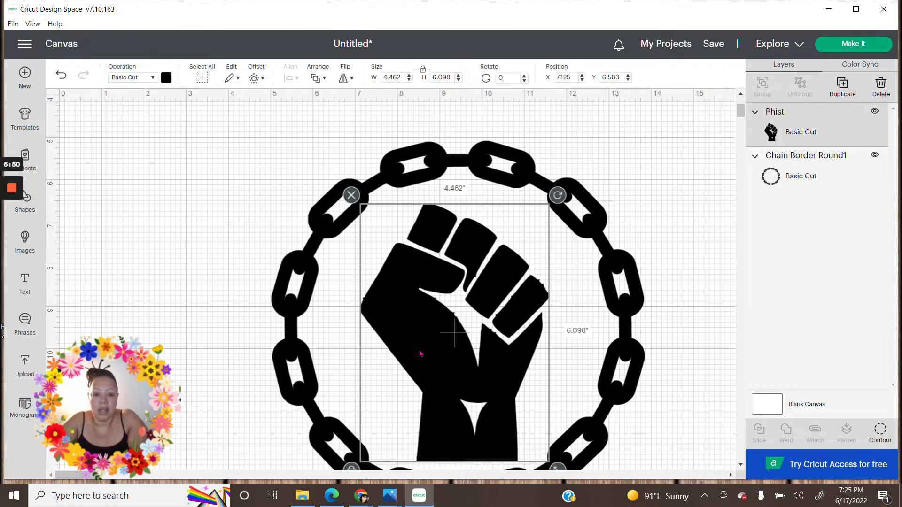
# Adjust the black fist's position within the chain border to about X 7, Y 6.43.
pyautogui.moveTo(420, 353); pyautogui.dragTo(419, 355)
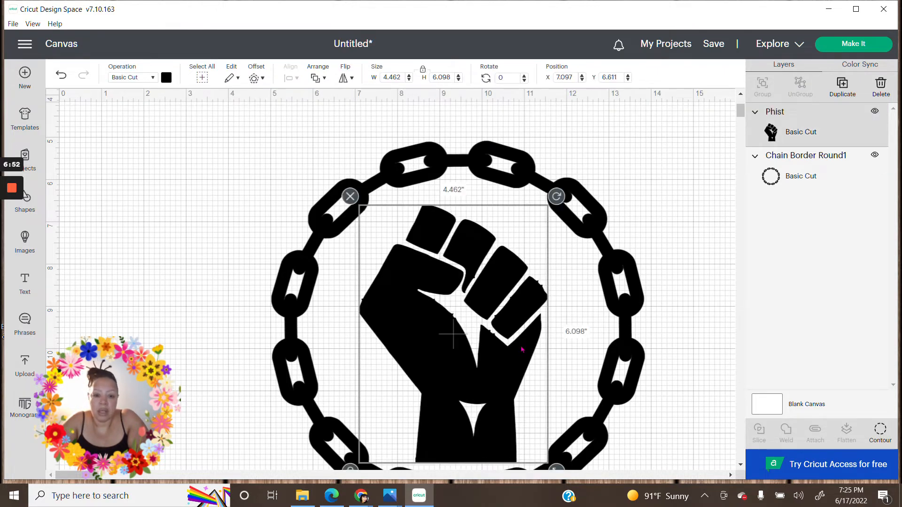
pyautogui.click(682, 303)
pyautogui.click(484, 347)
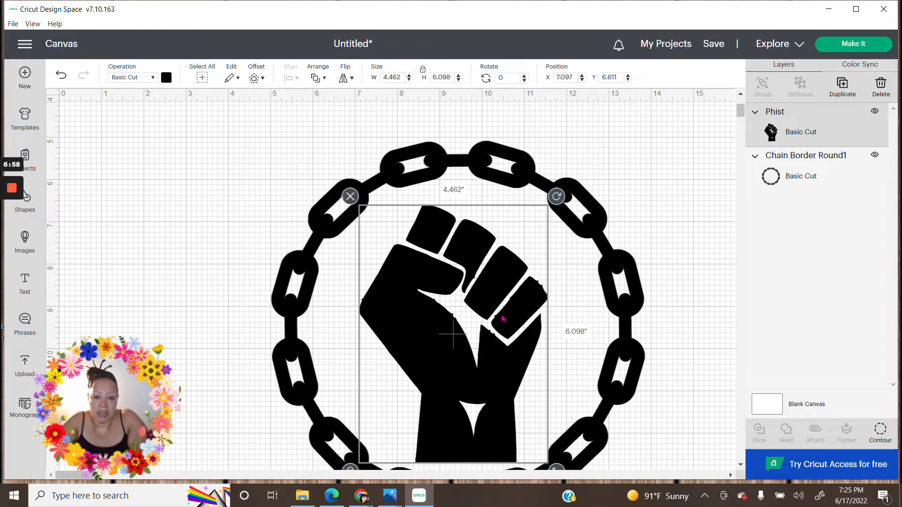
pyautogui.moveTo(499, 330); pyautogui.dragTo(495, 322)
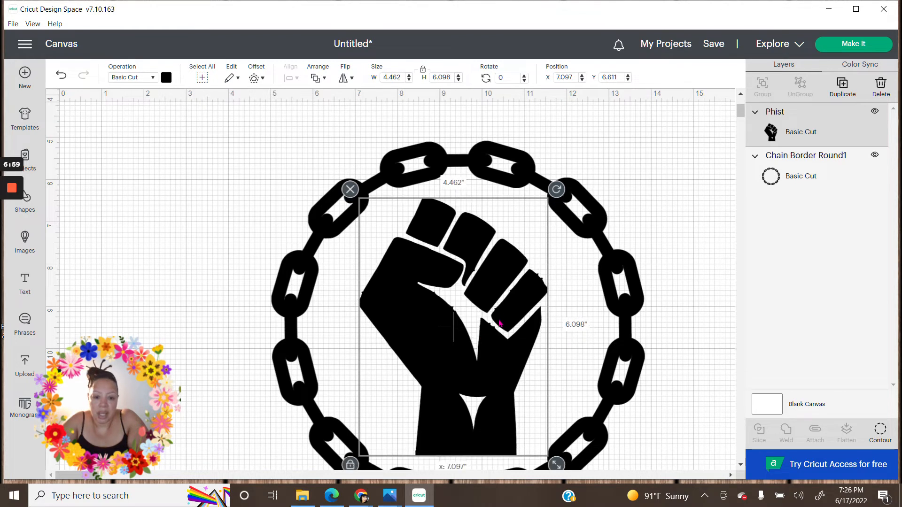
pyautogui.click(667, 249)
pyautogui.scroll(-5, 590, 306)
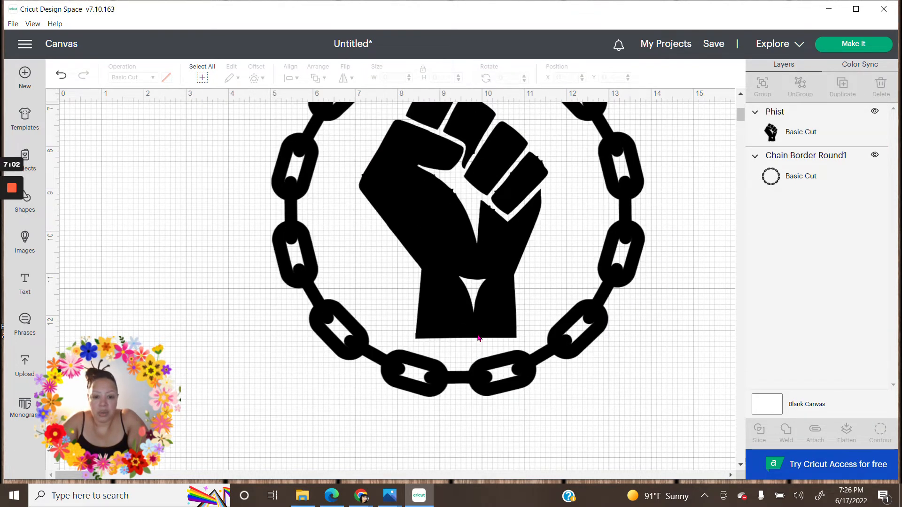
pyautogui.scroll(3, 630, 382)
pyautogui.moveTo(440, 308); pyautogui.dragTo(435, 308)
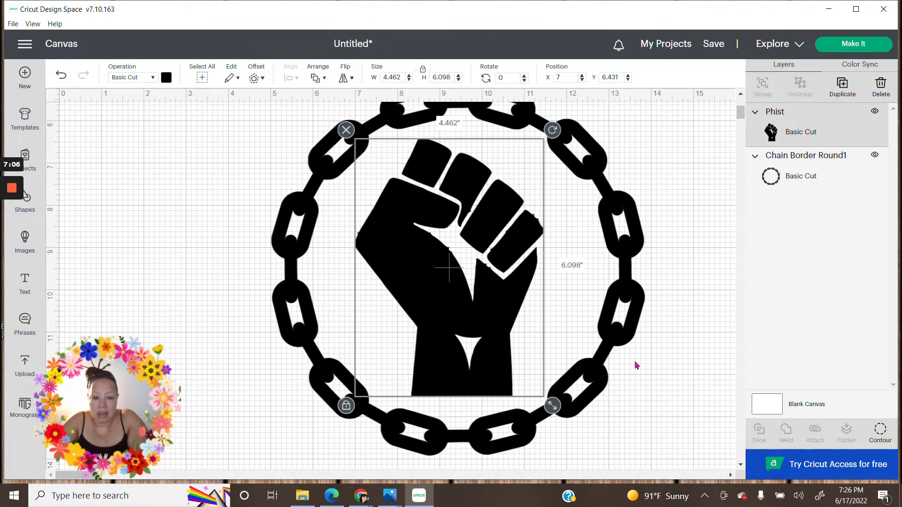
pyautogui.click(688, 398)
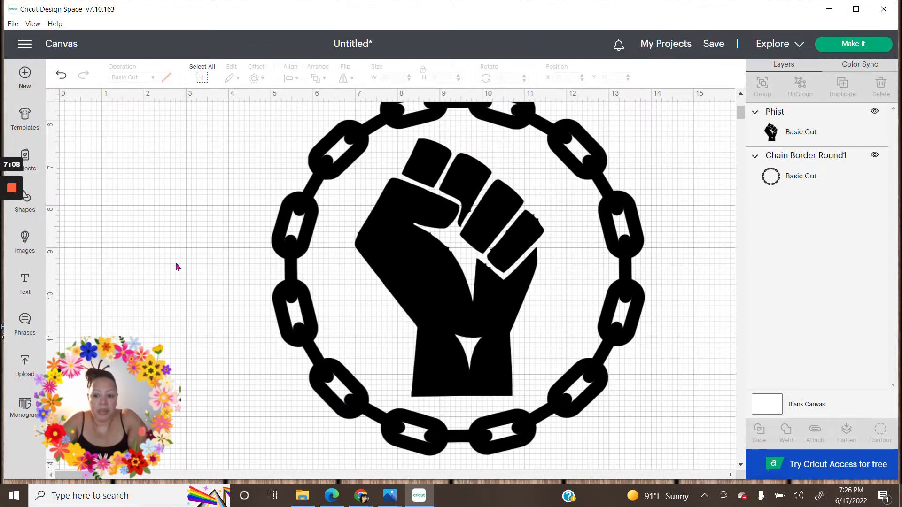
# Add a text object reading "Juneteenth" to the canvas.
pyautogui.click(26, 282)
pyautogui.click(210, 282)
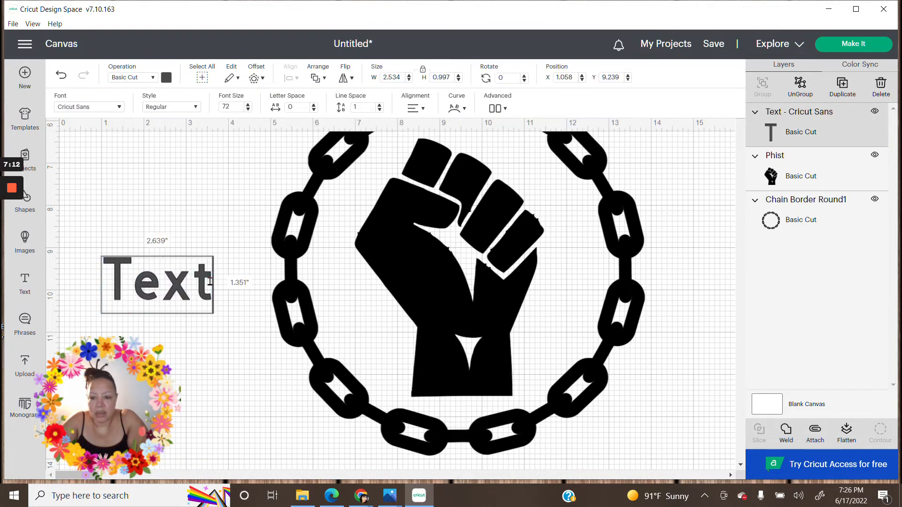
pyautogui.press('BackSpace')
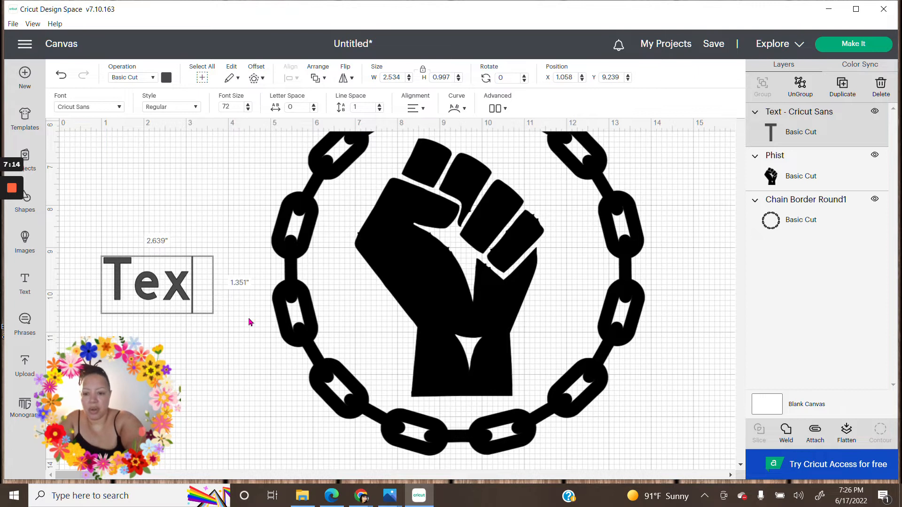
pyautogui.press('BackSpace')
pyautogui.press('BackSpace')
pyautogui.press('BackSpace')
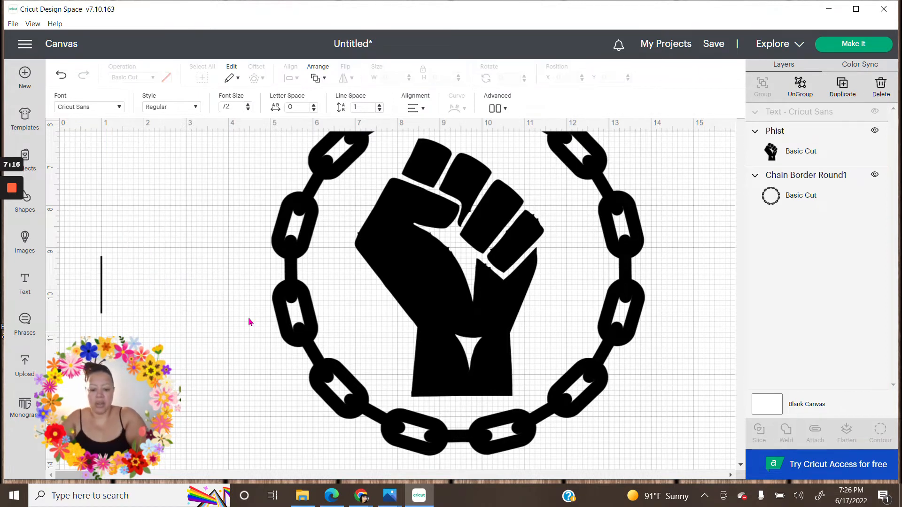
pyautogui.write('Jun')
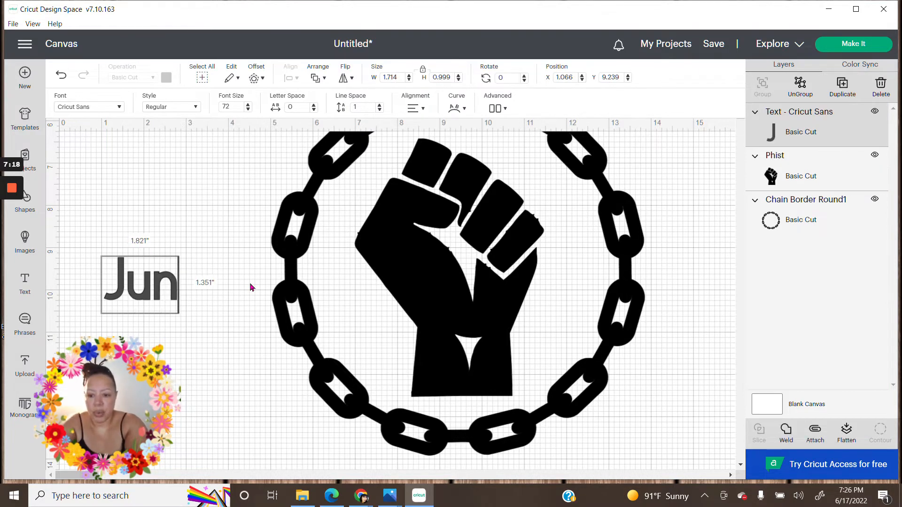
pyautogui.write('ete')
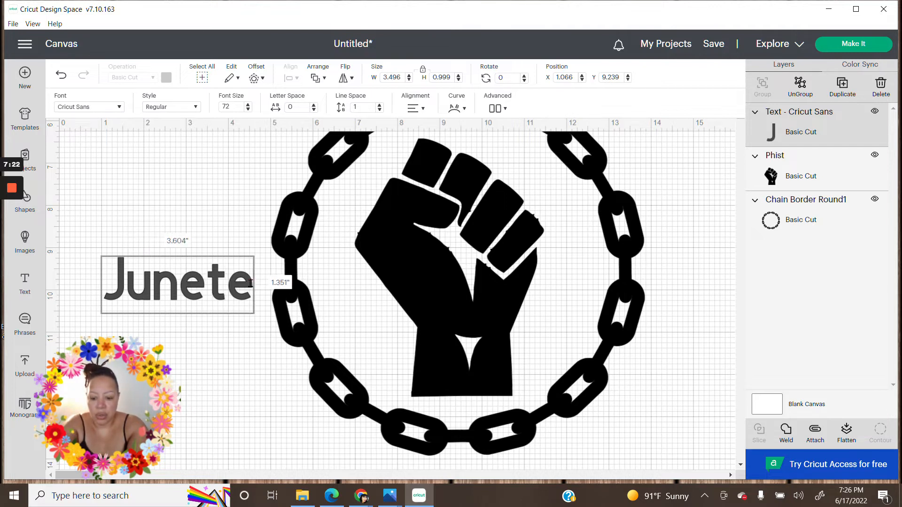
pyautogui.write('eenth')
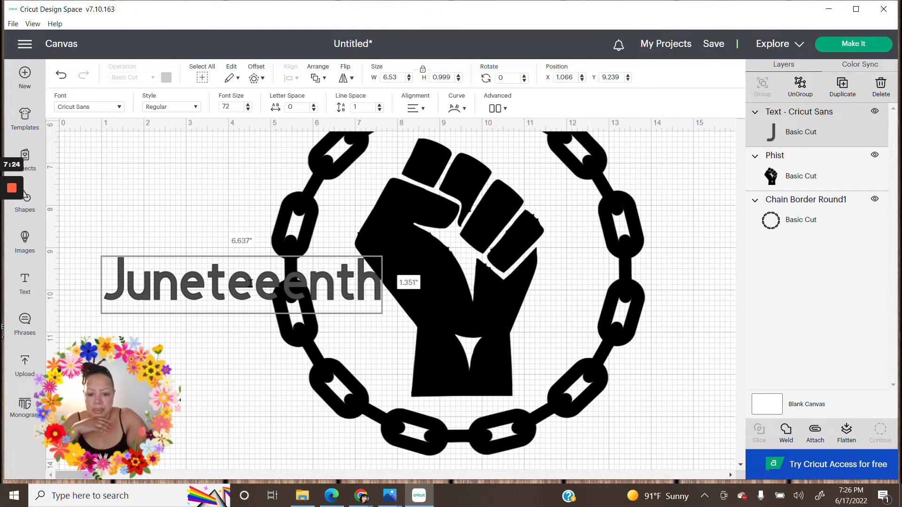
pyautogui.click(307, 281)
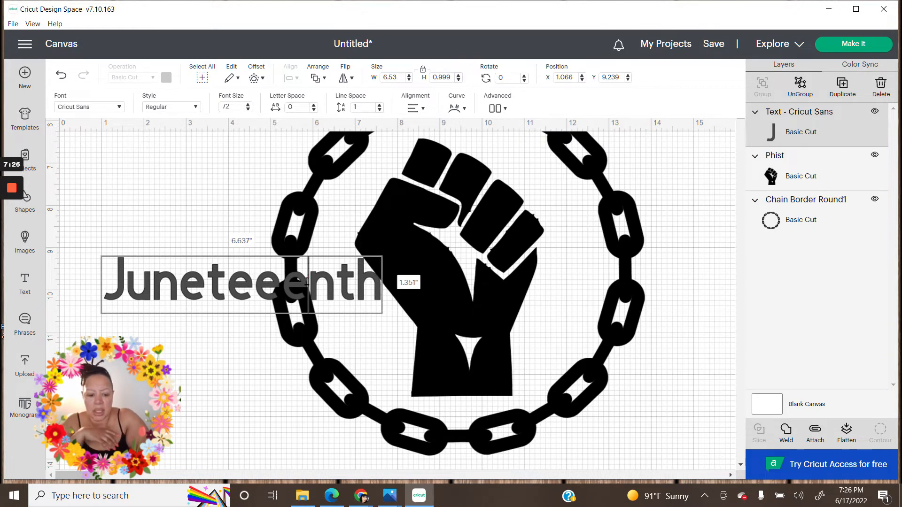
pyautogui.press('BackSpace')
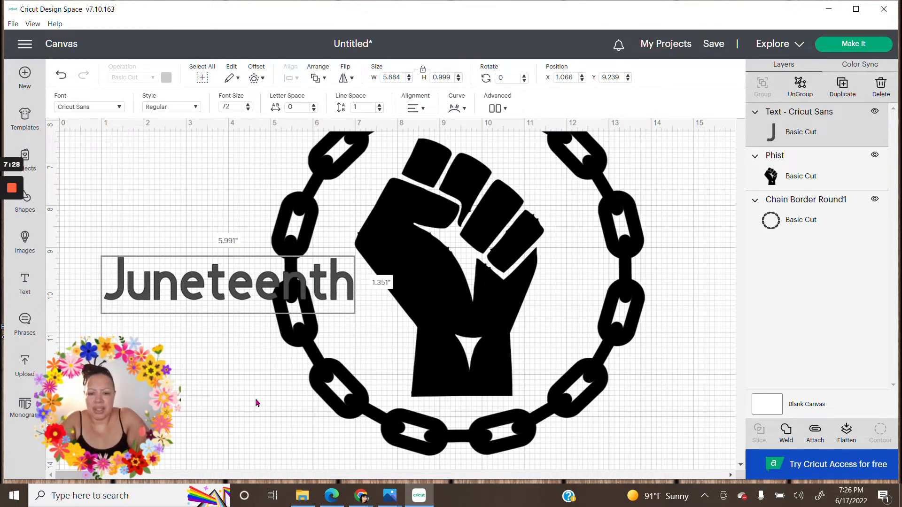
pyautogui.click(601, 393)
# Move the Juneteenth text clear of the artwork, beyond the chain border's lower right, to about X 14.07, Y 13.64.
pyautogui.moveTo(236, 294); pyautogui.dragTo(95, 182)
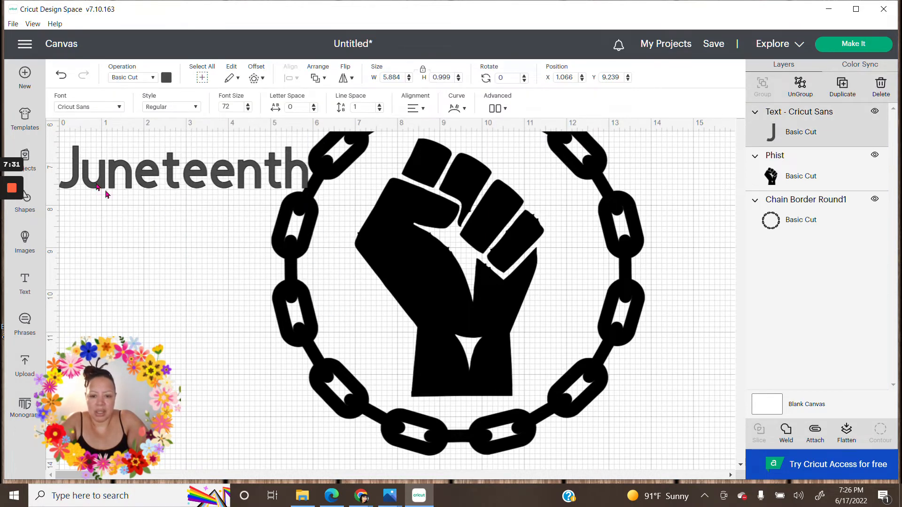
pyautogui.moveTo(170, 162); pyautogui.dragTo(751, 458)
pyautogui.scroll(3, 678, 367)
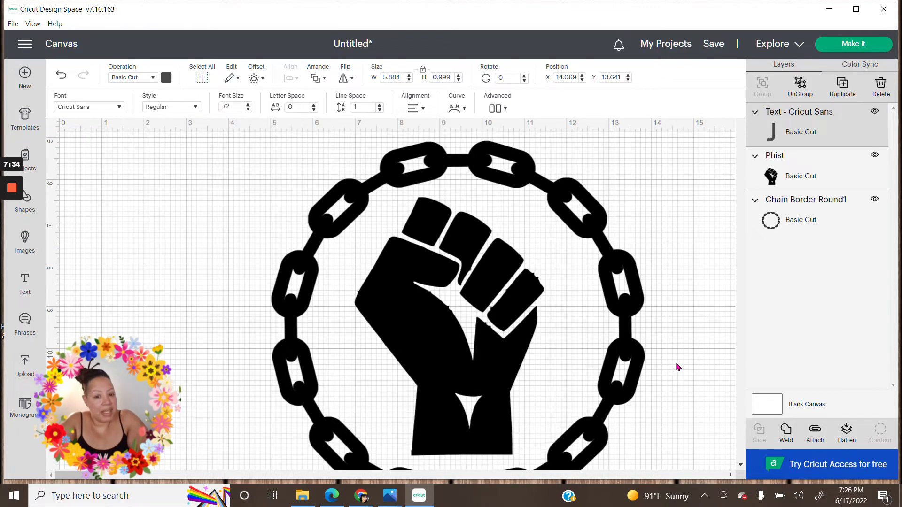
pyautogui.scroll(-1, 645, 238)
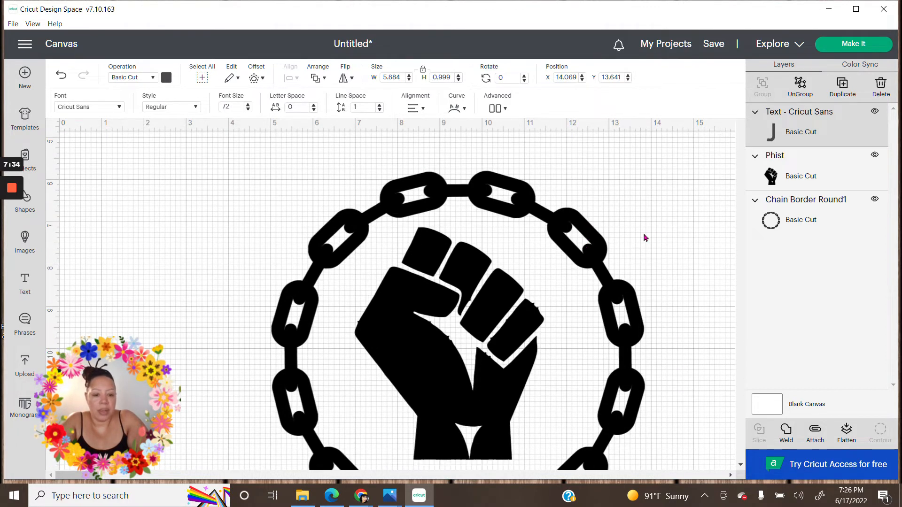
pyautogui.scroll(-1, 669, 241)
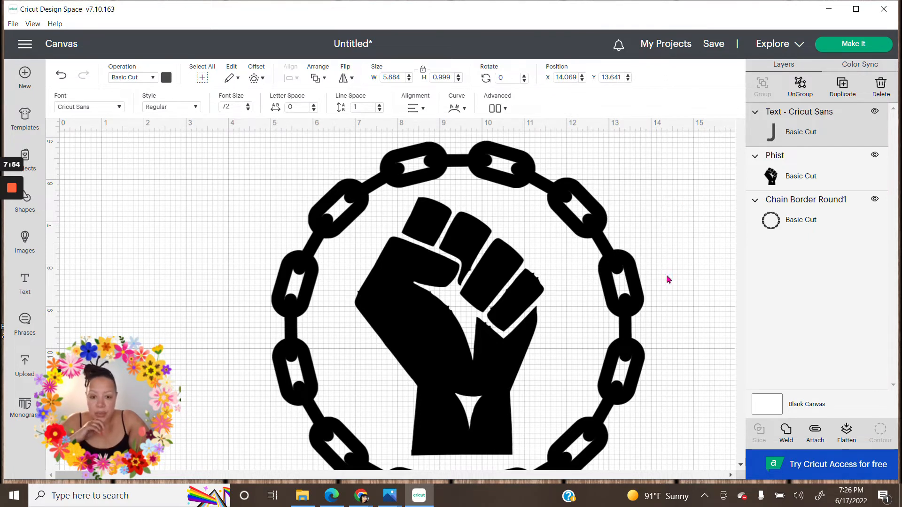
# Shift the chain border slightly up and left, and reposition the fist inside it at about X 7.04, Y 6.57.
pyautogui.moveTo(492, 350)
pyautogui.mouseDown()
pyautogui.moveTo(504, 347)
pyautogui.moveTo(495, 358)
pyautogui.mouseUp()
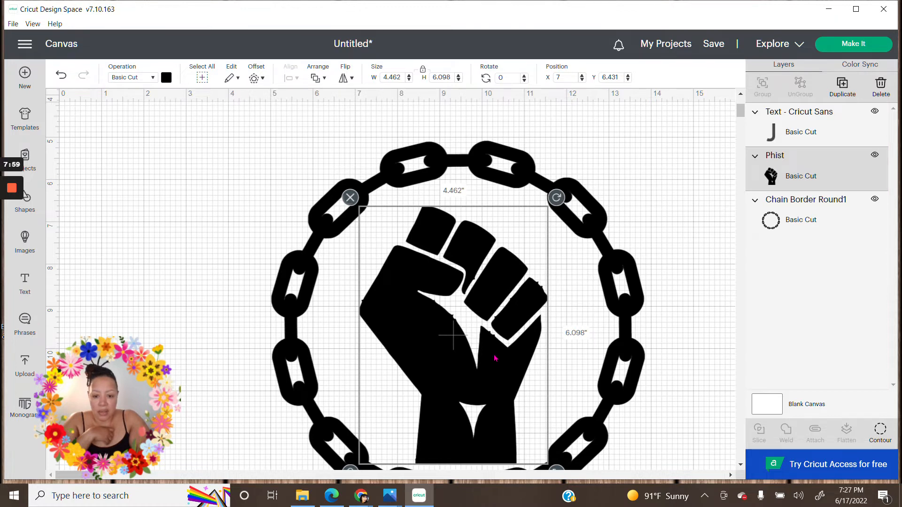
pyautogui.click(515, 169)
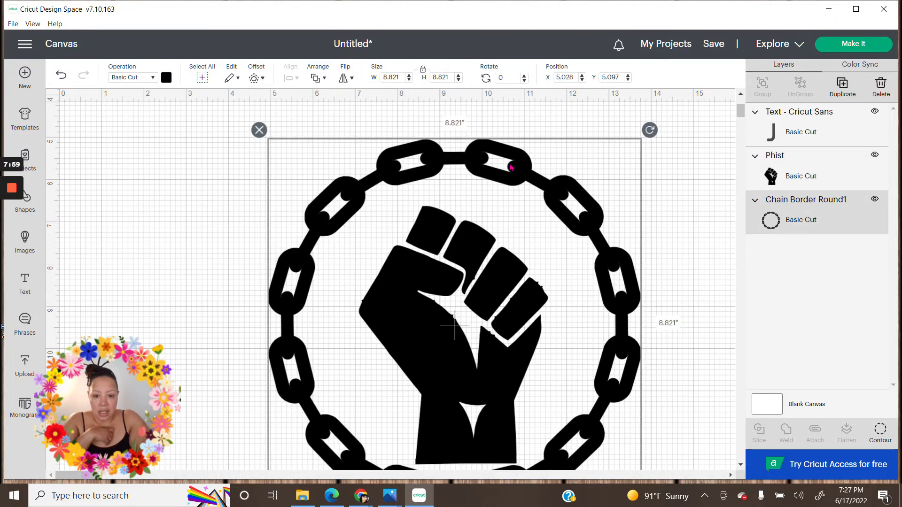
pyautogui.moveTo(494, 311); pyautogui.dragTo(492, 308)
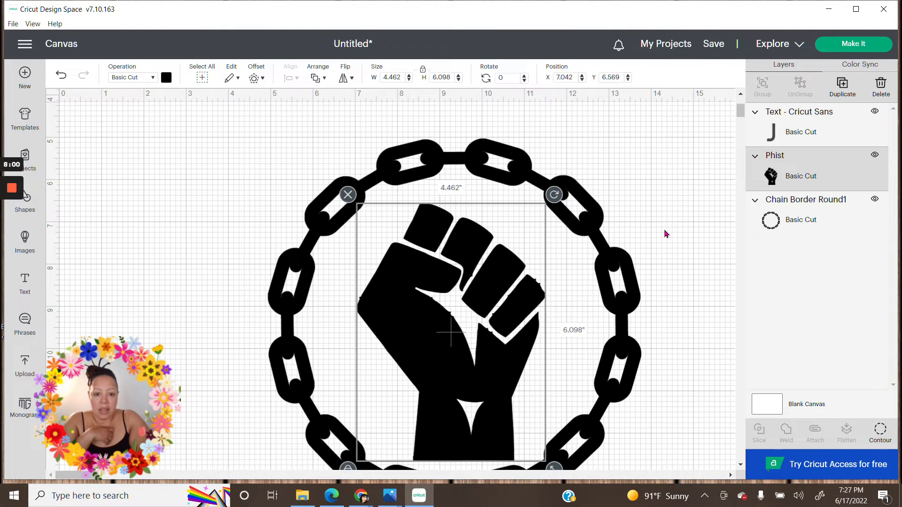
# Try to weld the fist and chain border into a single shape.
pyautogui.click(639, 273)
pyautogui.moveTo(277, 134); pyautogui.dragTo(630, 478)
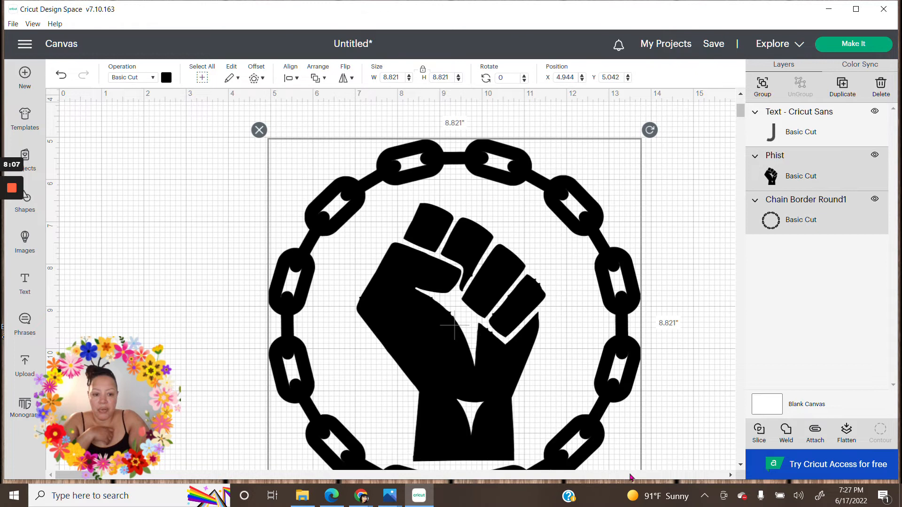
pyautogui.click(784, 436)
pyautogui.moveTo(517, 387)
pyautogui.mouseDown()
pyautogui.moveTo(489, 368)
pyautogui.moveTo(534, 382)
pyautogui.mouseUp()
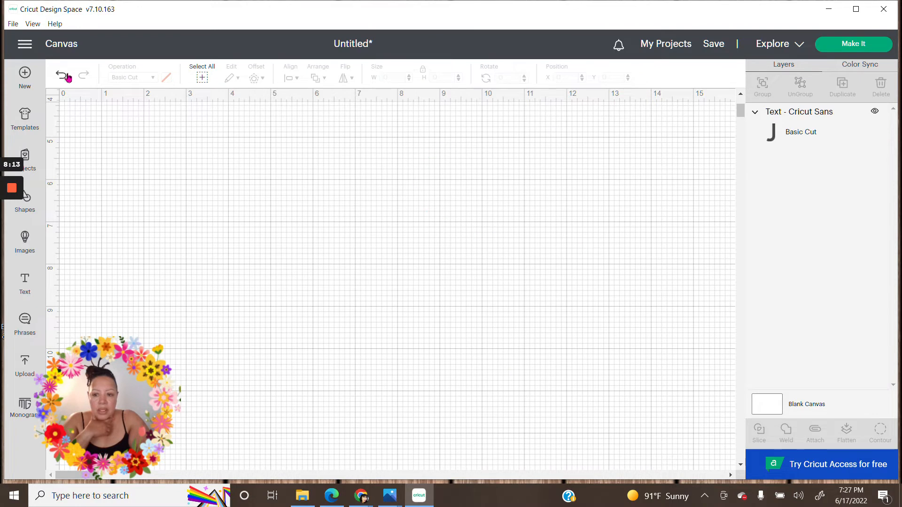
# Undo the recent changes and search the full length of the canvas for the fist and chain artwork.
pyautogui.click(67, 76)
pyautogui.click(66, 77)
pyautogui.click(61, 77)
pyautogui.scroll(-8, 464, 343)
pyautogui.scroll(-1, 381, 340)
pyautogui.scroll(12, 382, 335)
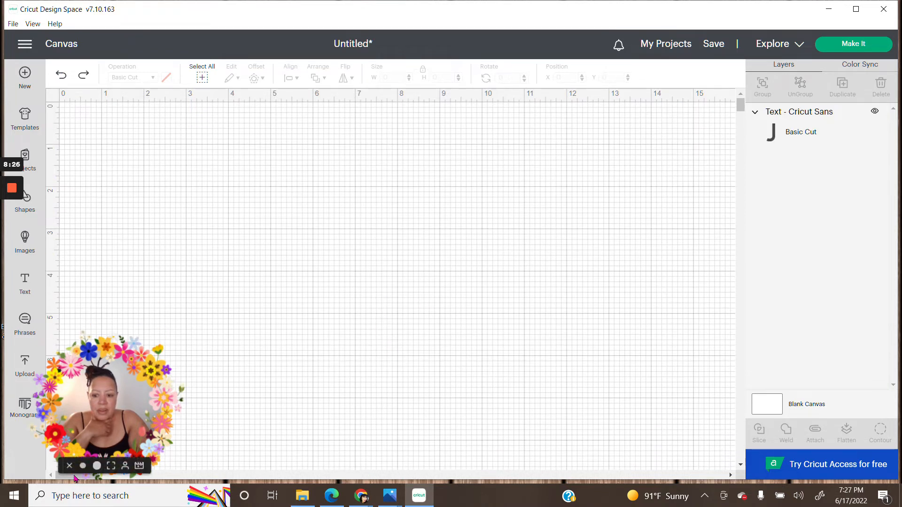
pyautogui.click(158, 478)
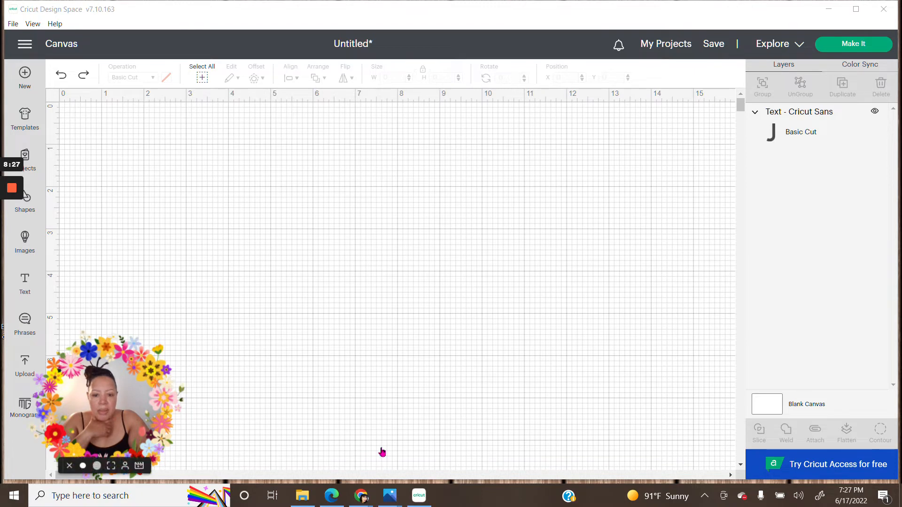
pyautogui.scroll(-18, 491, 272)
pyautogui.scroll(-20, 499, 274)
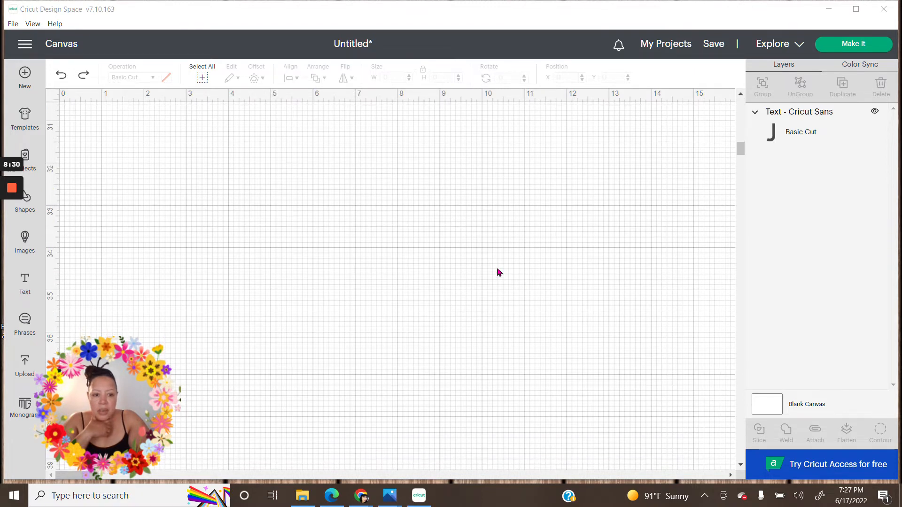
pyautogui.scroll(20, 498, 268)
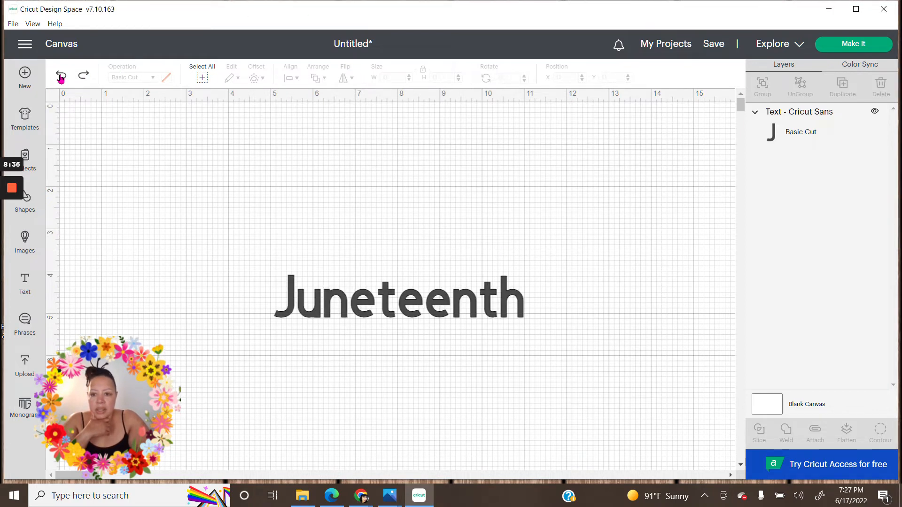
# Try to move the Juneteenth text aside, undo the move, and recheck the canvas for the missing artwork.
pyautogui.moveTo(535, 312); pyautogui.dragTo(756, 301)
pyautogui.click(84, 133)
pyautogui.click(61, 76)
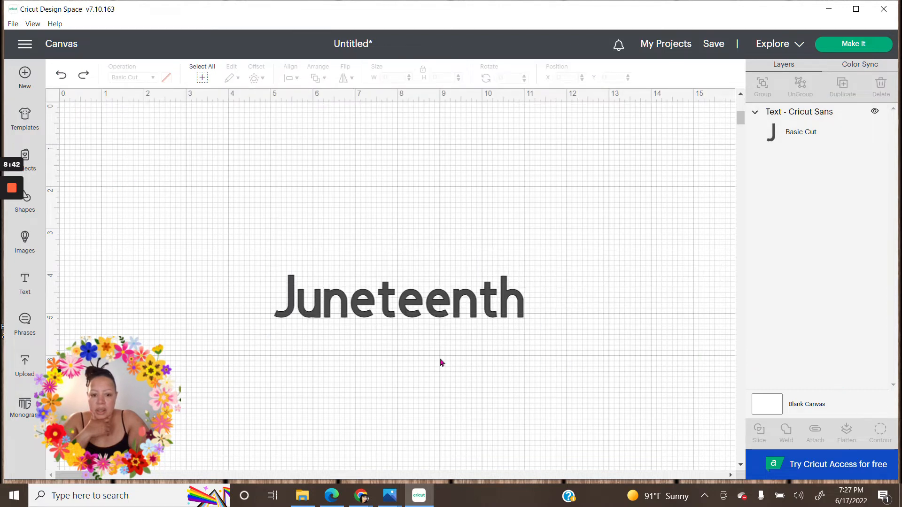
pyautogui.scroll(-5, 439, 362)
pyautogui.scroll(5, 391, 358)
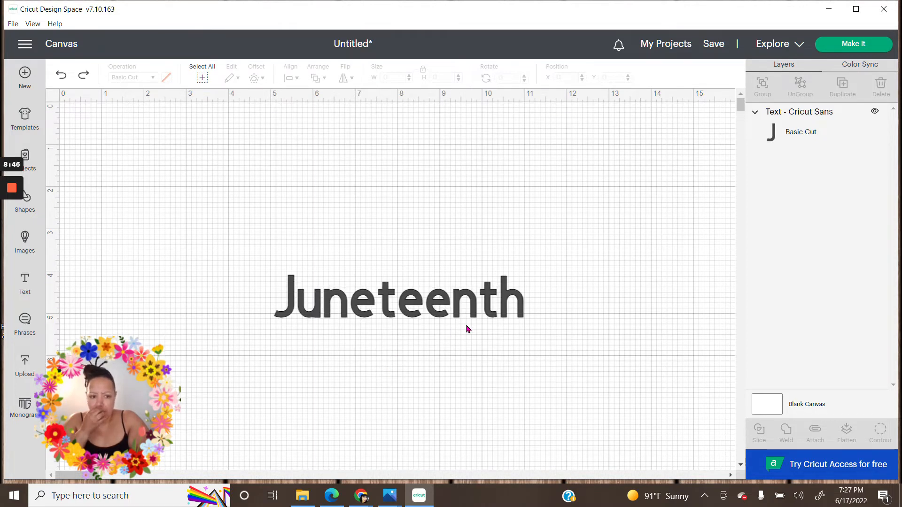
# Delete the Juneteenth text object to clear the canvas for a fresh start.
pyautogui.click(369, 305)
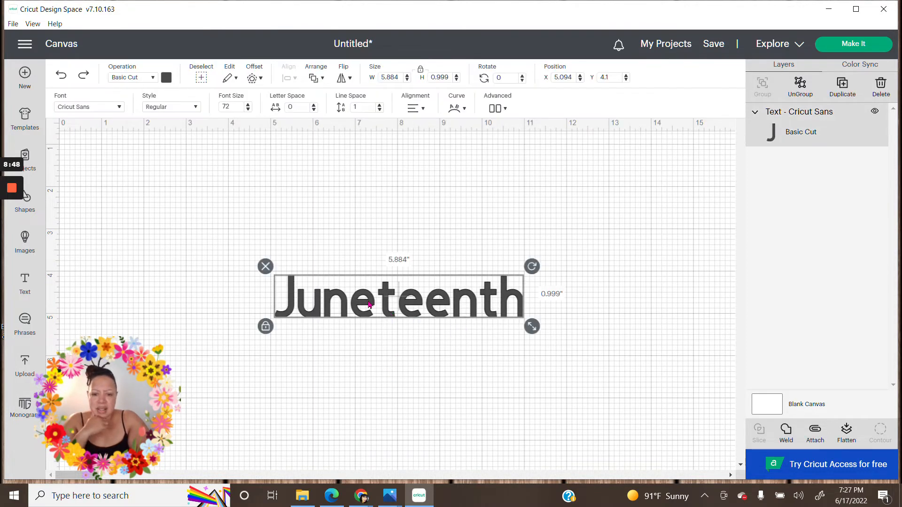
pyautogui.click(265, 266)
pyautogui.scroll(-10, 463, 347)
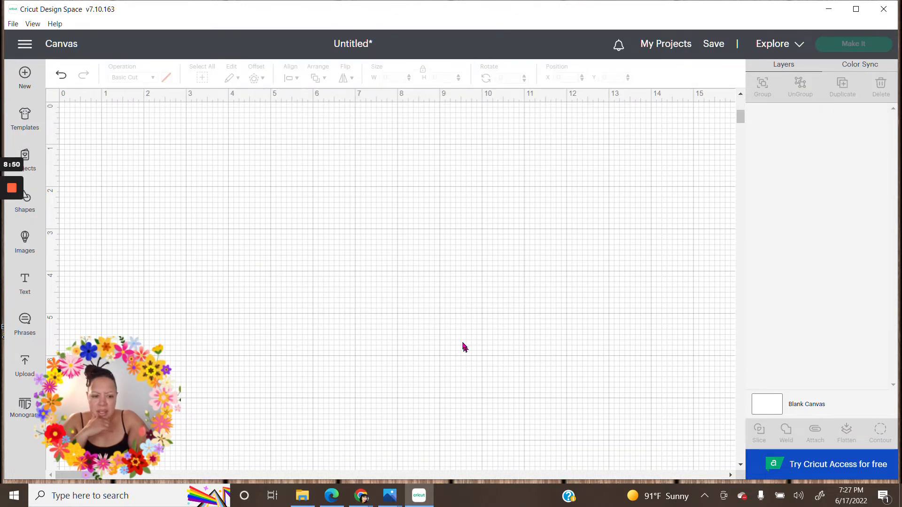
pyautogui.scroll(-3, 466, 338)
pyautogui.scroll(10, 468, 336)
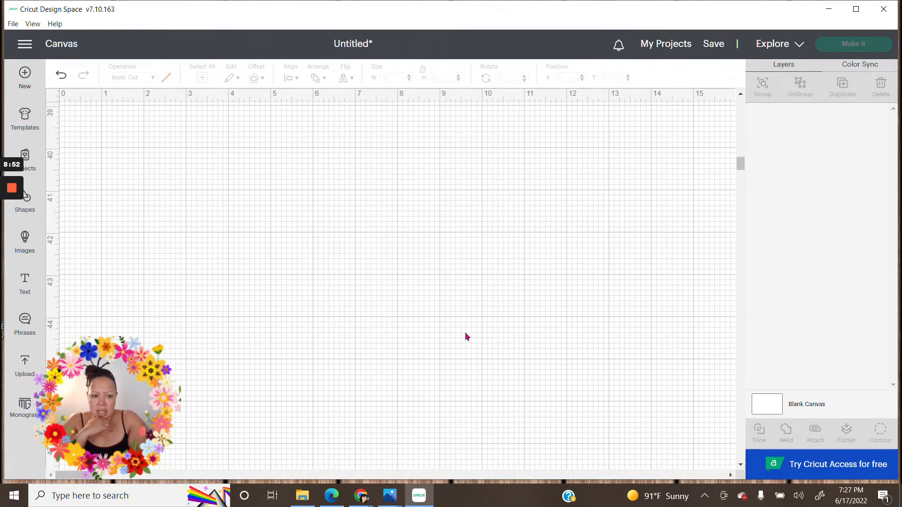
pyautogui.scroll(10, 468, 335)
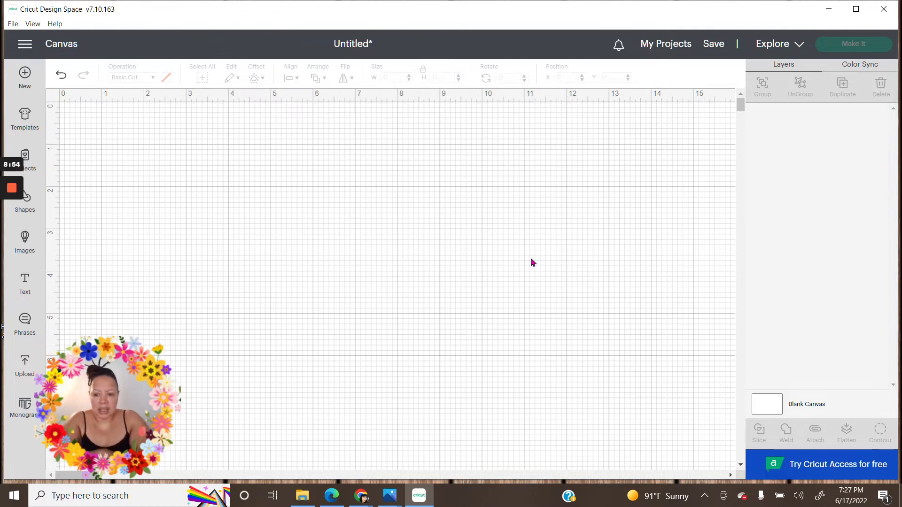
# Add the uploaded round chain border image to the canvas and set its width and height to 11 inches.
pyautogui.click(27, 368)
pyautogui.click(274, 365)
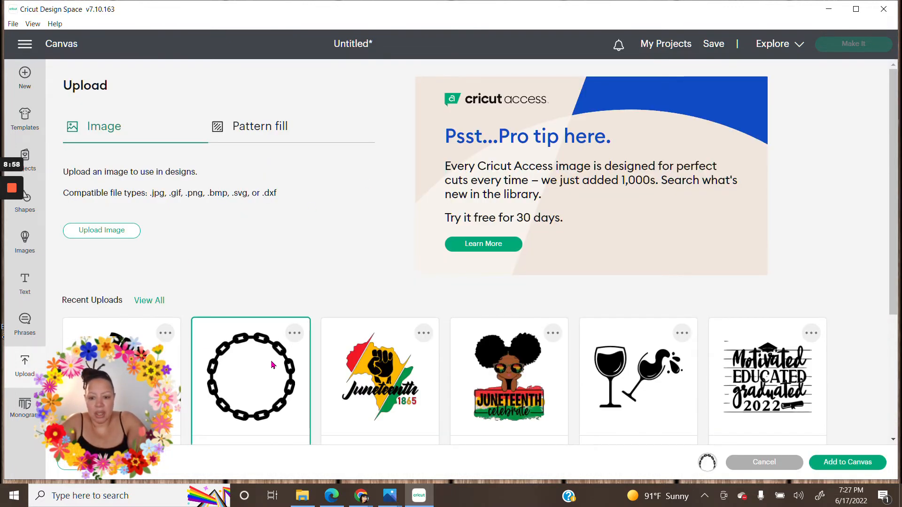
pyautogui.click(851, 465)
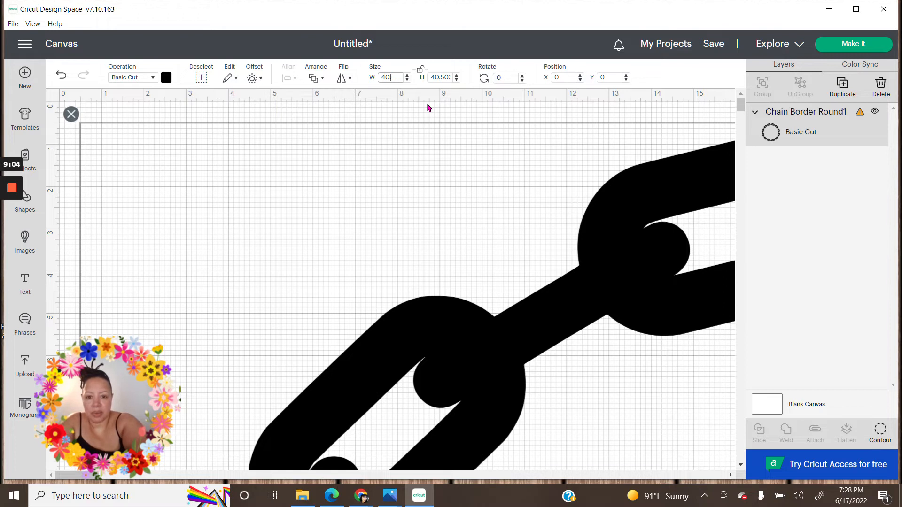
pyautogui.write('11')
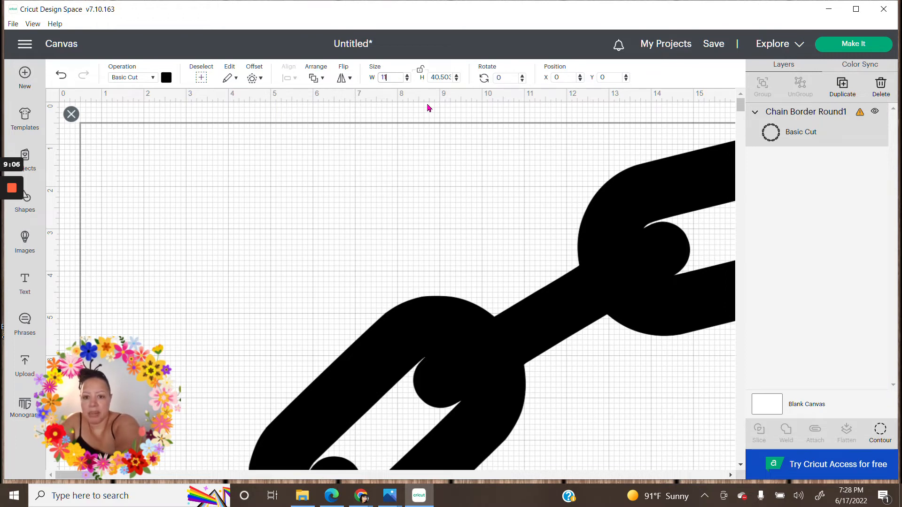
pyautogui.click(451, 76)
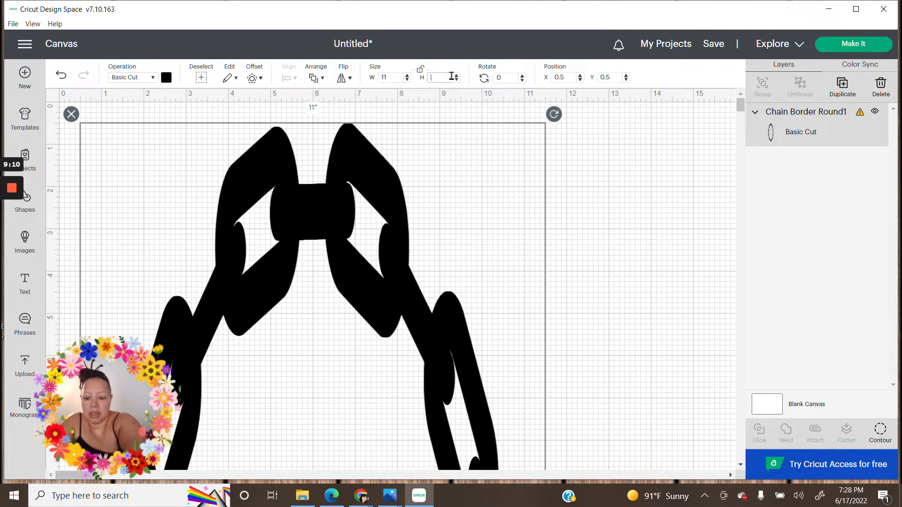
pyautogui.write('11')
pyautogui.press('Return')
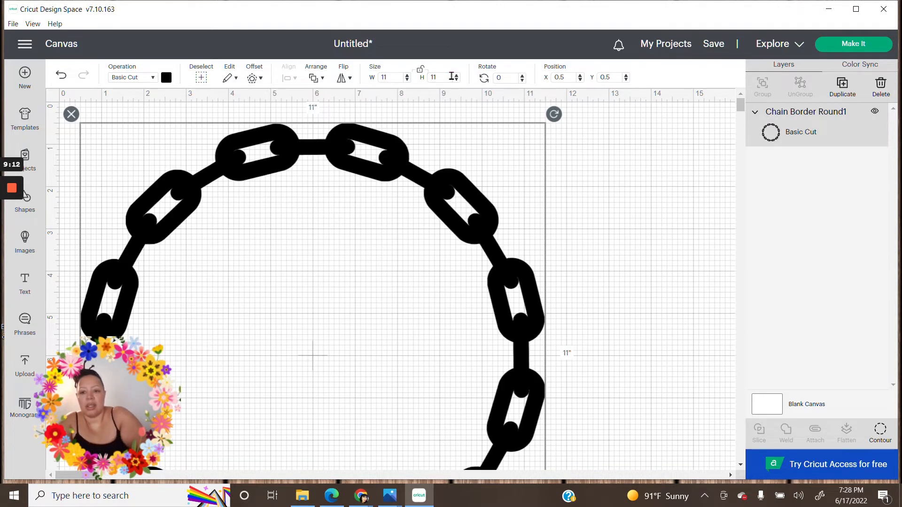
# Resize the chain border to about 8.33 by 8.03 inches and move it to about X 6.51, Y 1.
pyautogui.scroll(-8, 416, 253)
pyautogui.click(71, 246)
pyautogui.moveTo(554, 245); pyautogui.dragTo(360, 120)
pyautogui.scroll(8, 429, 276)
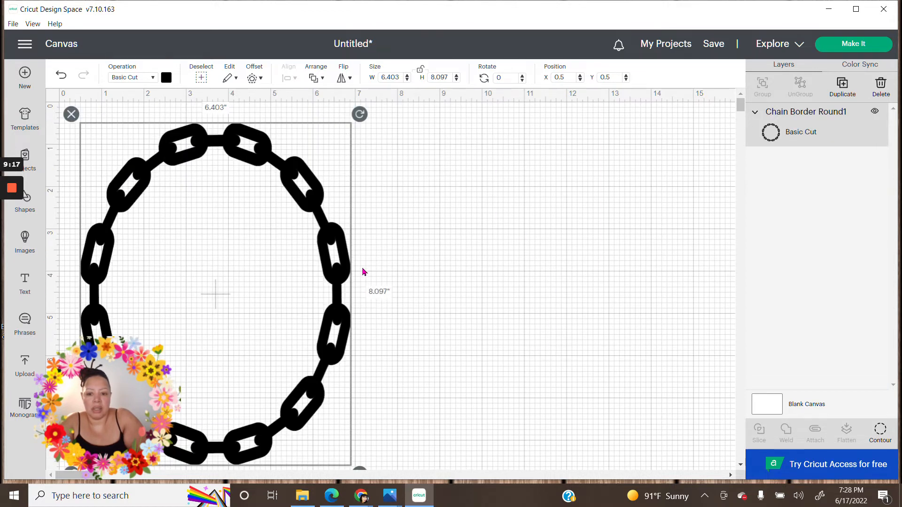
pyautogui.moveTo(319, 354); pyautogui.dragTo(551, 334)
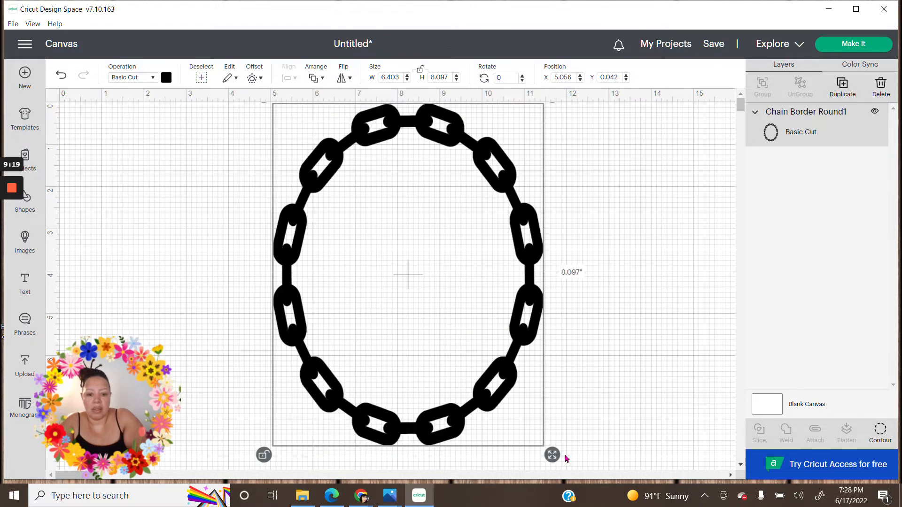
pyautogui.moveTo(555, 456); pyautogui.dragTo(635, 454)
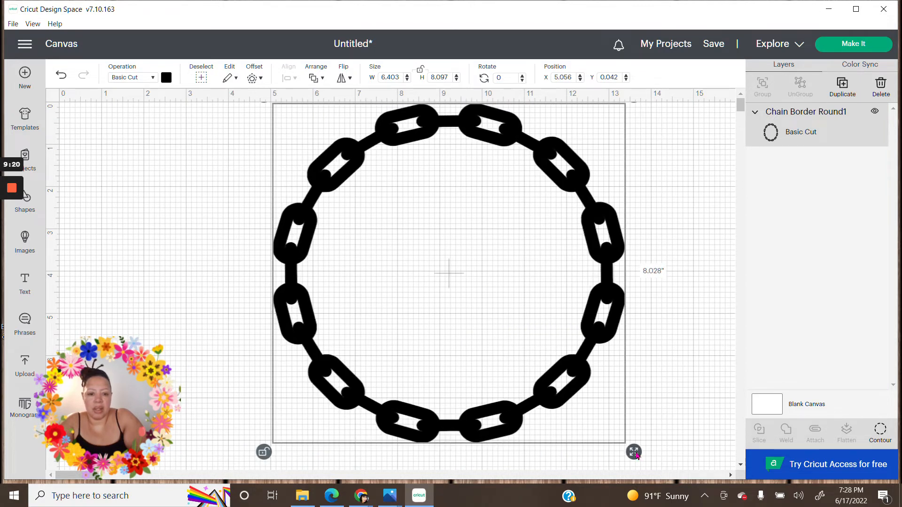
pyautogui.moveTo(513, 353); pyautogui.dragTo(582, 396)
# Add the uploaded black fist image, then move it inside the chain border, enlarge it and center it there.
pyautogui.click(25, 364)
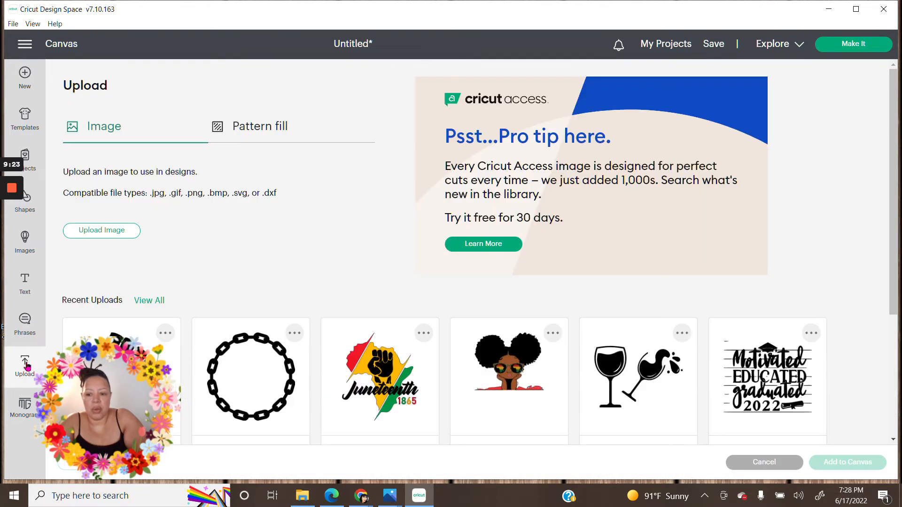
pyautogui.click(151, 333)
pyautogui.click(848, 462)
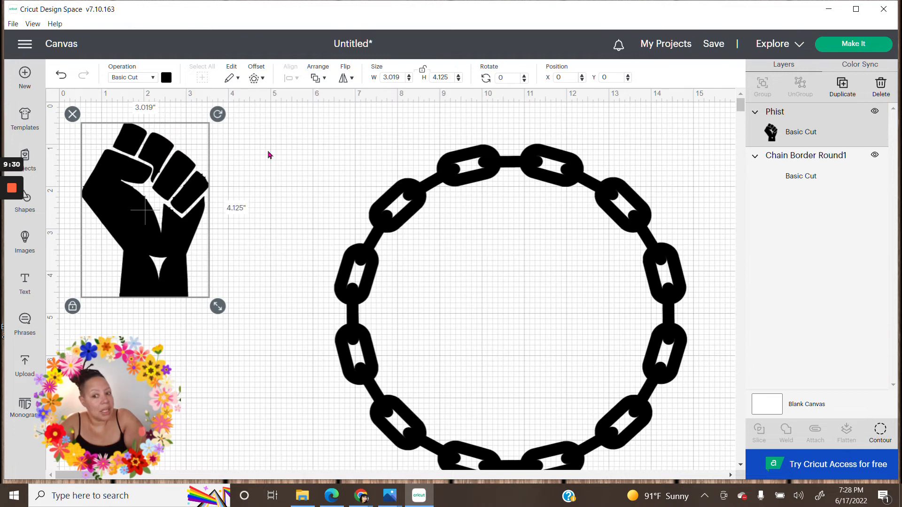
pyautogui.moveTo(159, 214); pyautogui.dragTo(518, 319)
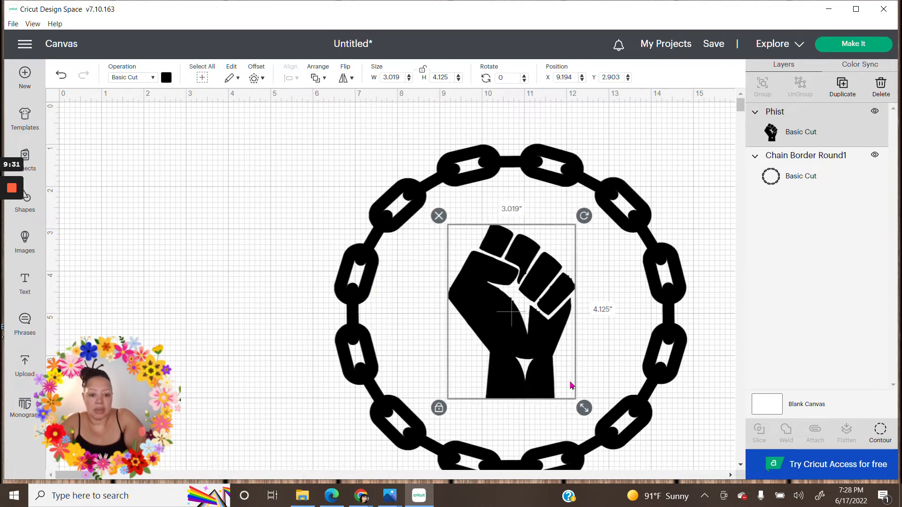
pyautogui.moveTo(577, 411); pyautogui.dragTo(606, 410)
pyautogui.moveTo(554, 396); pyautogui.dragTo(530, 368)
pyautogui.click(261, 243)
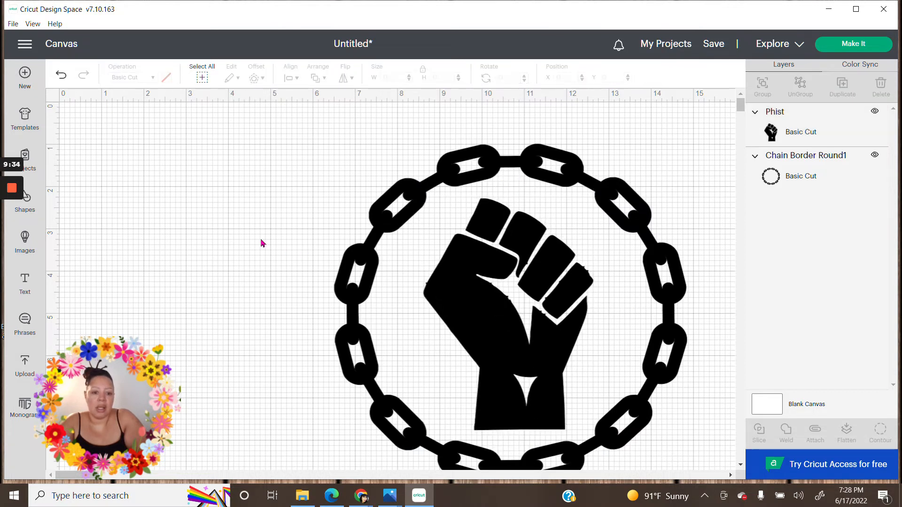
# Weld the fist and chain border into one shape and move it to about X 4.04, Y 0.
pyautogui.moveTo(306, 147); pyautogui.dragTo(694, 483)
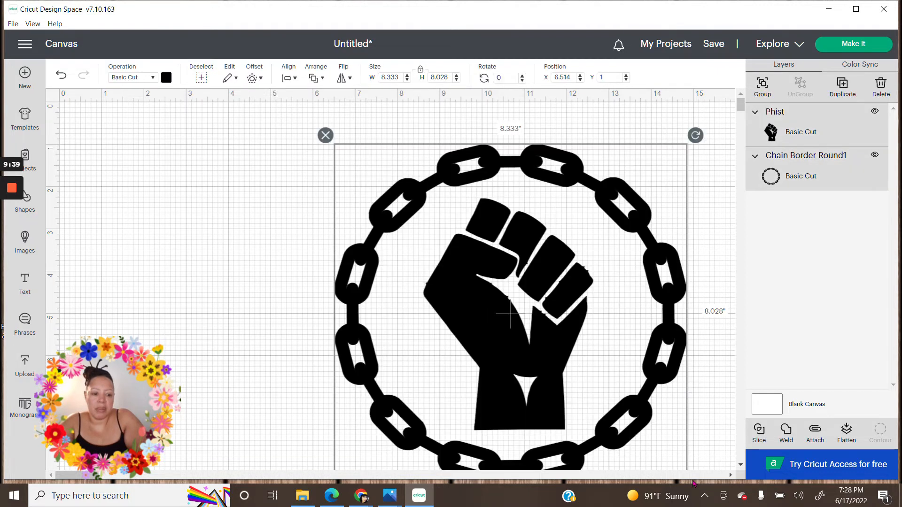
pyautogui.click(790, 435)
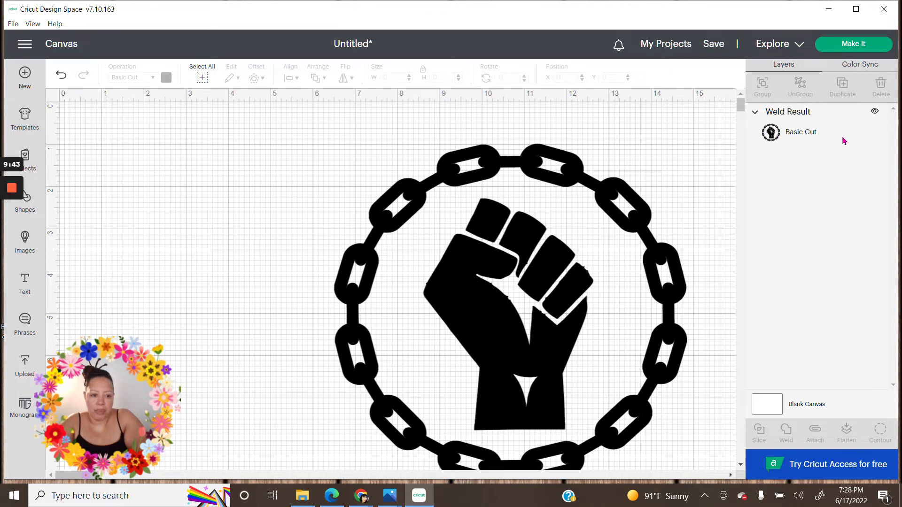
pyautogui.moveTo(541, 317); pyautogui.dragTo(456, 312)
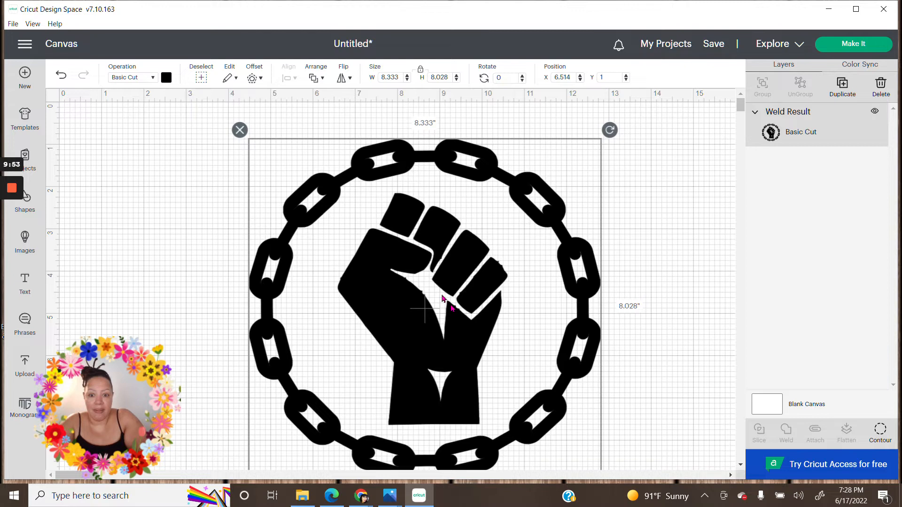
pyautogui.moveTo(442, 299); pyautogui.dragTo(424, 262)
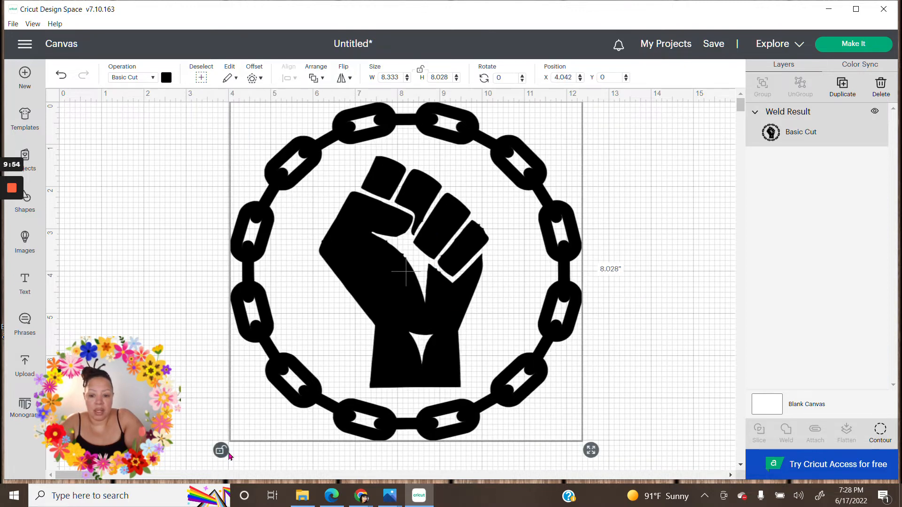
# Scale the welded fist-and-chain design down and reposition it lower on the canvas, leaving free space above it.
pyautogui.moveTo(591, 450); pyautogui.dragTo(493, 352)
pyautogui.moveTo(396, 251); pyautogui.dragTo(441, 316)
pyautogui.moveTo(556, 443); pyautogui.dragTo(594, 473)
pyautogui.moveTo(471, 362); pyautogui.dragTo(491, 374)
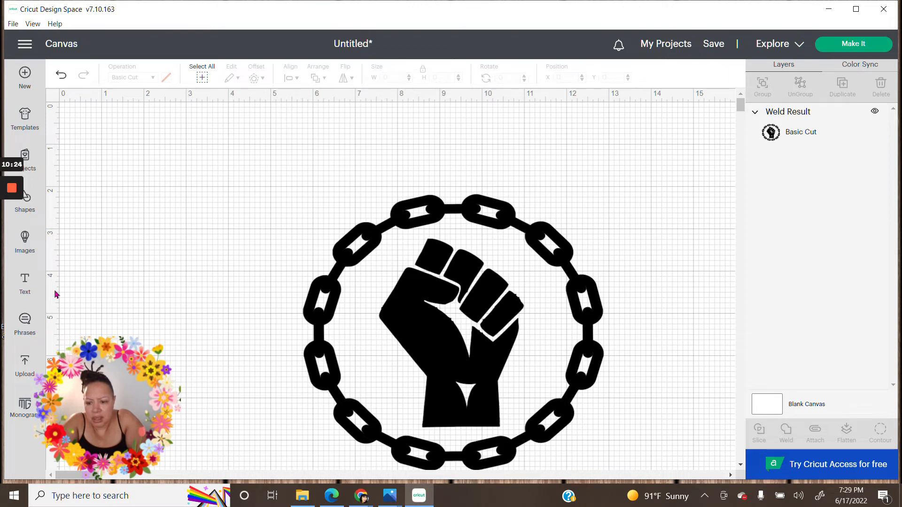
# Add an oval sized about 1.55 by 1.09 inches and place it over the connecting bar at the chain border's top.
pyautogui.click(25, 240)
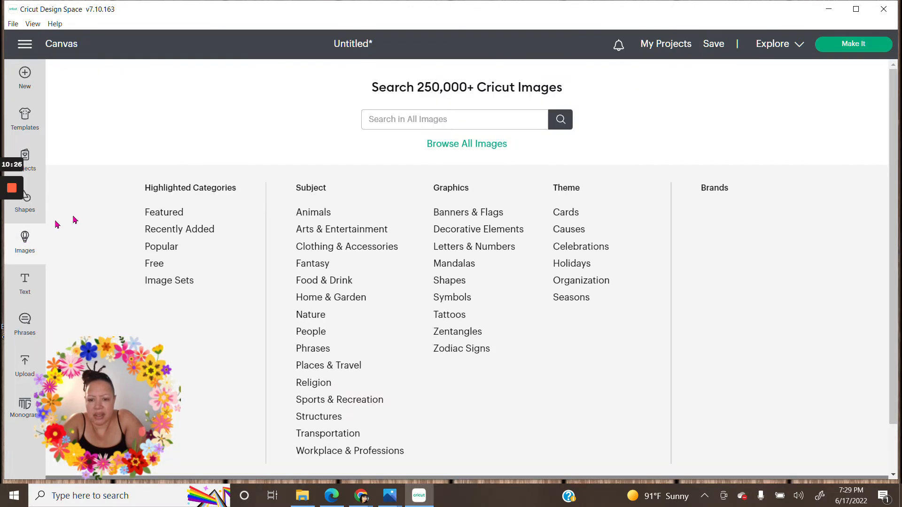
pyautogui.click(26, 205)
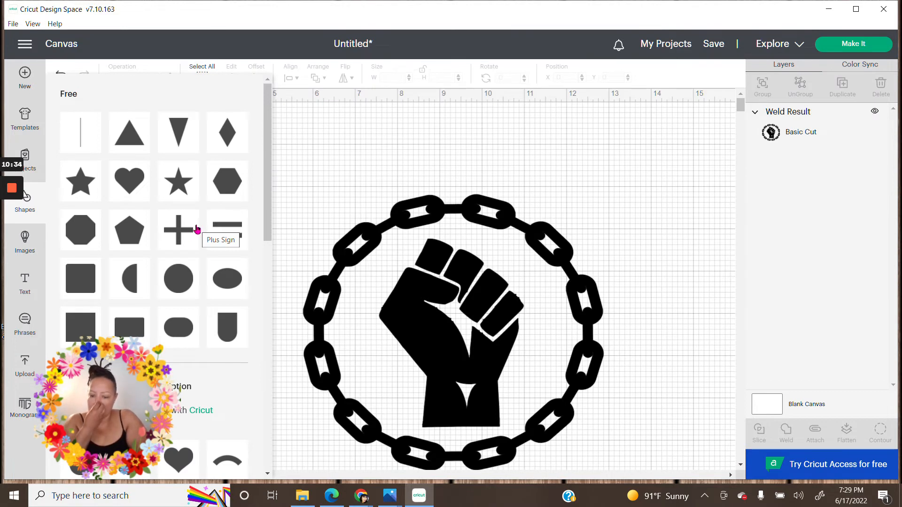
pyautogui.click(231, 281)
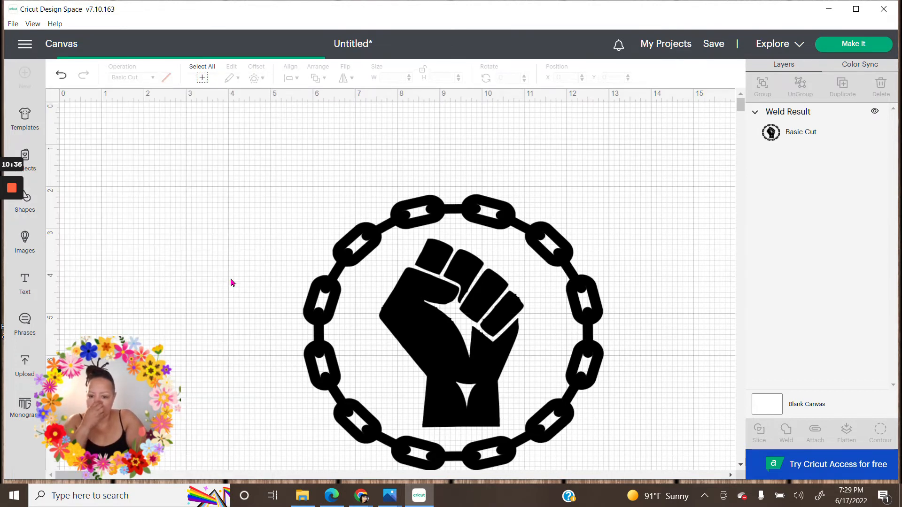
pyautogui.moveTo(194, 207); pyautogui.dragTo(458, 204)
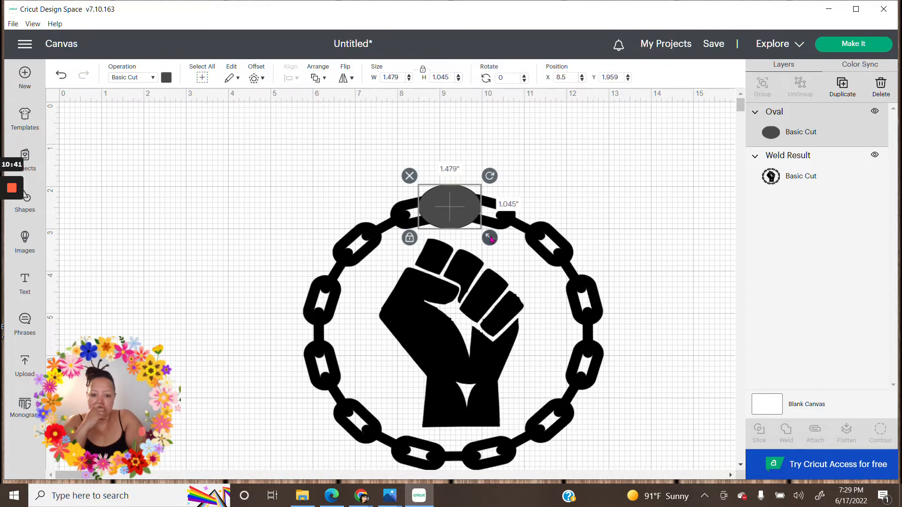
pyautogui.moveTo(492, 242); pyautogui.dragTo(494, 245)
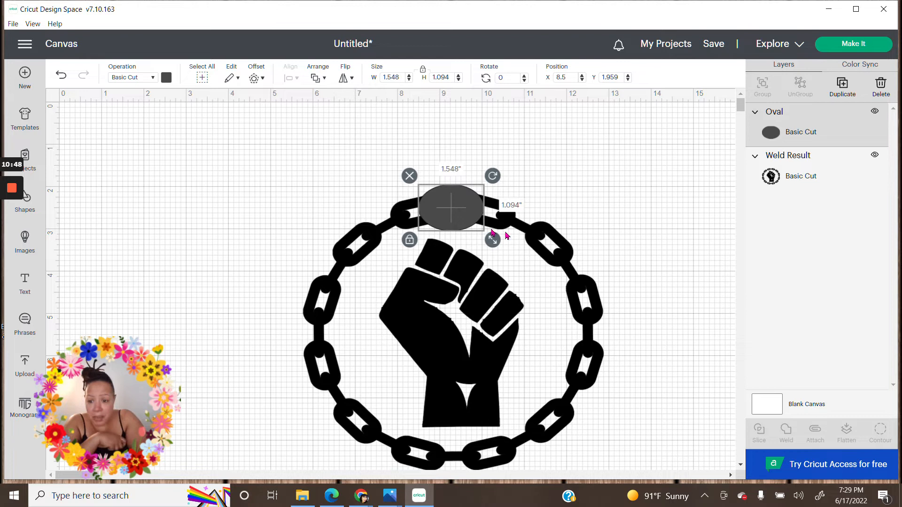
pyautogui.moveTo(465, 219); pyautogui.dragTo(461, 216)
pyautogui.click(612, 228)
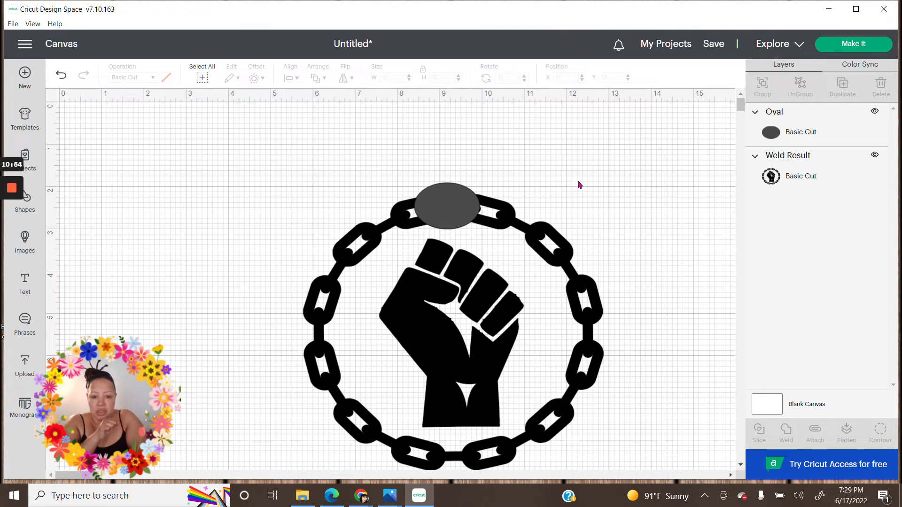
# Select the oval together with the welded fist-and-chain design and slice the oval's area out of the chain.
pyautogui.moveTo(267, 170); pyautogui.dragTo(438, 181)
pyautogui.moveTo(634, 458); pyautogui.dragTo(652, 480)
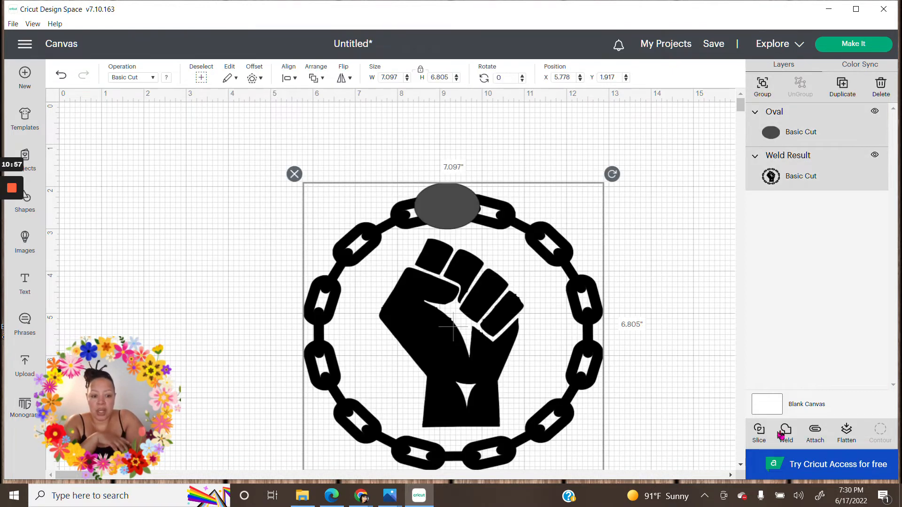
pyautogui.click(759, 433)
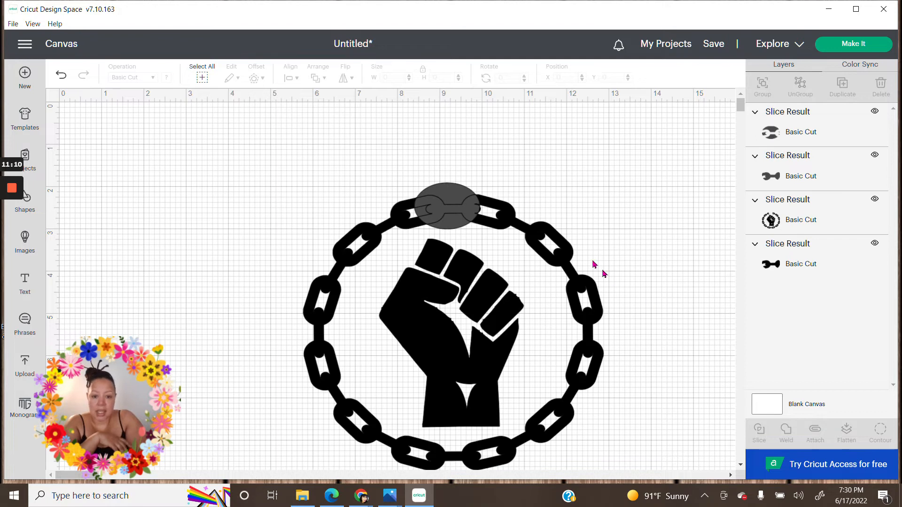
# Move the sliced oval and link pieces and the fist-and-chain design apart, and delete the three leftover pieces.
pyautogui.moveTo(444, 193); pyautogui.dragTo(636, 151)
pyautogui.moveTo(449, 212); pyautogui.dragTo(652, 209)
pyautogui.moveTo(455, 211); pyautogui.dragTo(423, 277)
pyautogui.moveTo(448, 207); pyautogui.dragTo(473, 194)
pyautogui.rightClick(472, 194)
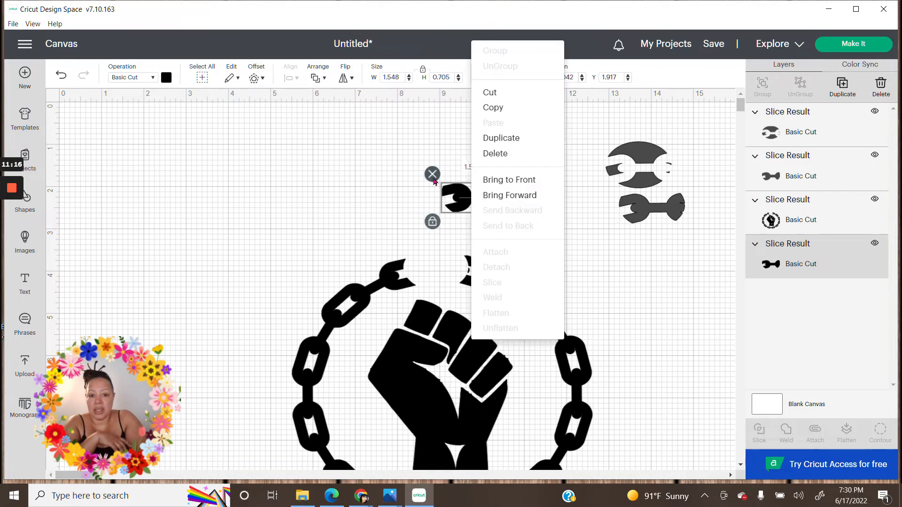
pyautogui.click(433, 175)
pyautogui.click(630, 207)
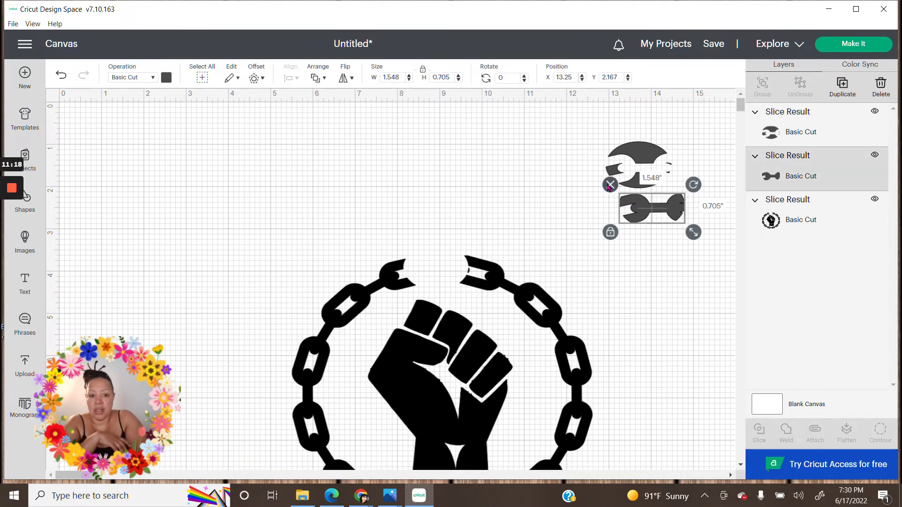
pyautogui.press('Delete')
pyautogui.click(607, 153)
pyautogui.click(596, 133)
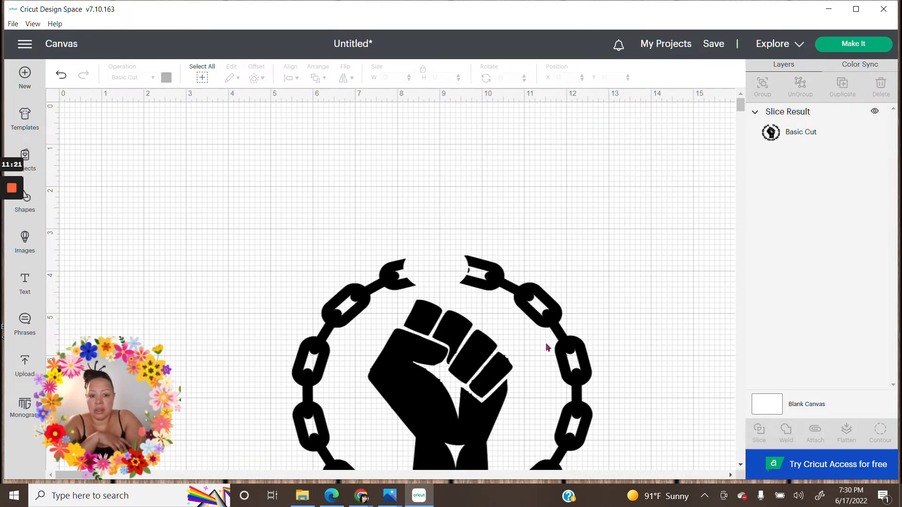
# Enlarge the broken-chain fist design to about 8.76 by 8.06 inches and reposition it at about X 5.39, Y 1.09.
pyautogui.moveTo(506, 331); pyautogui.dragTo(512, 259)
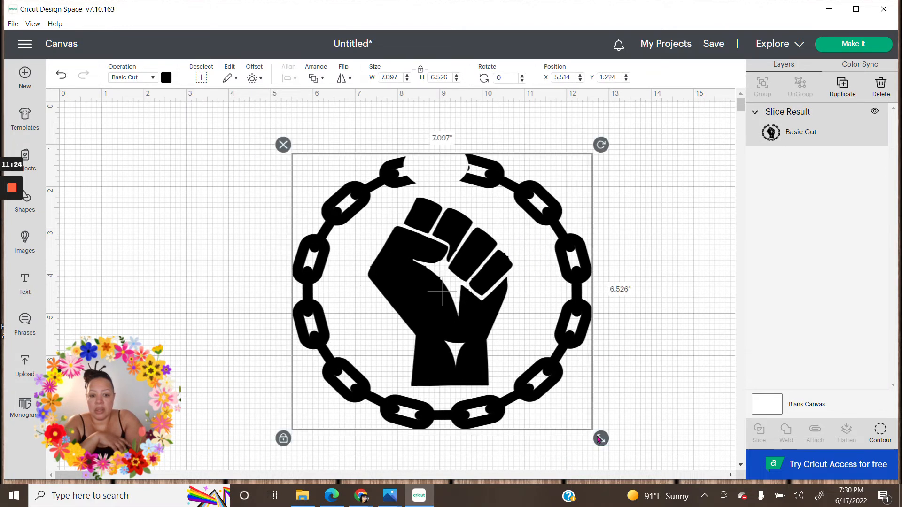
pyautogui.moveTo(611, 449); pyautogui.dragTo(648, 481)
pyautogui.moveTo(547, 389)
pyautogui.mouseDown()
pyautogui.moveTo(568, 385)
pyautogui.moveTo(556, 377)
pyautogui.mouseUp()
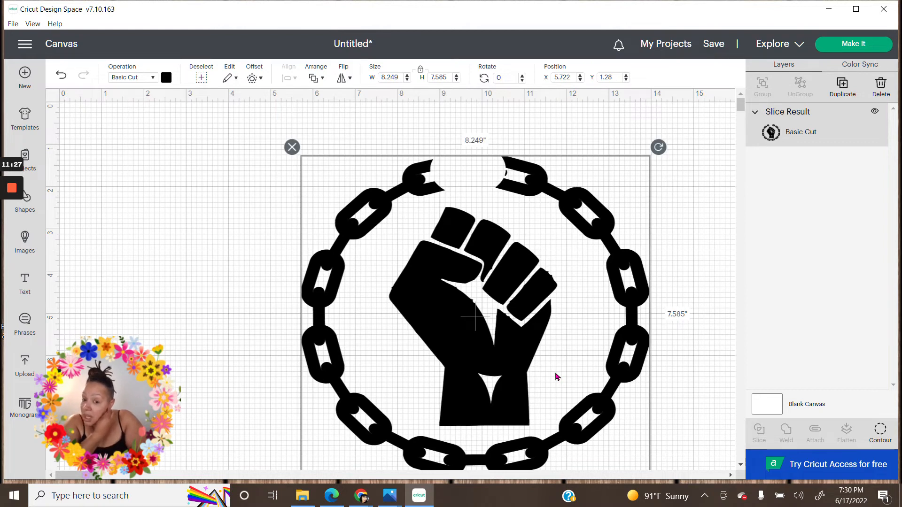
pyautogui.moveTo(545, 357); pyautogui.dragTo(529, 308)
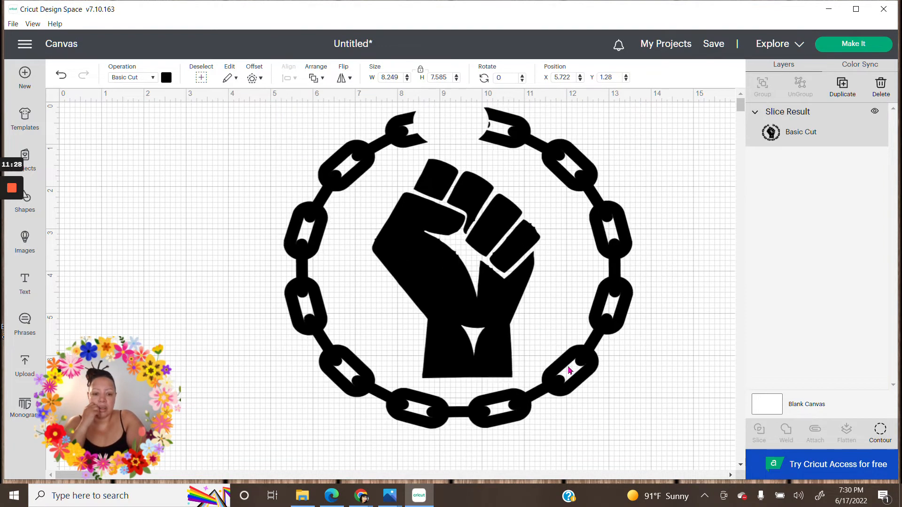
pyautogui.moveTo(641, 438); pyautogui.dragTo(651, 447)
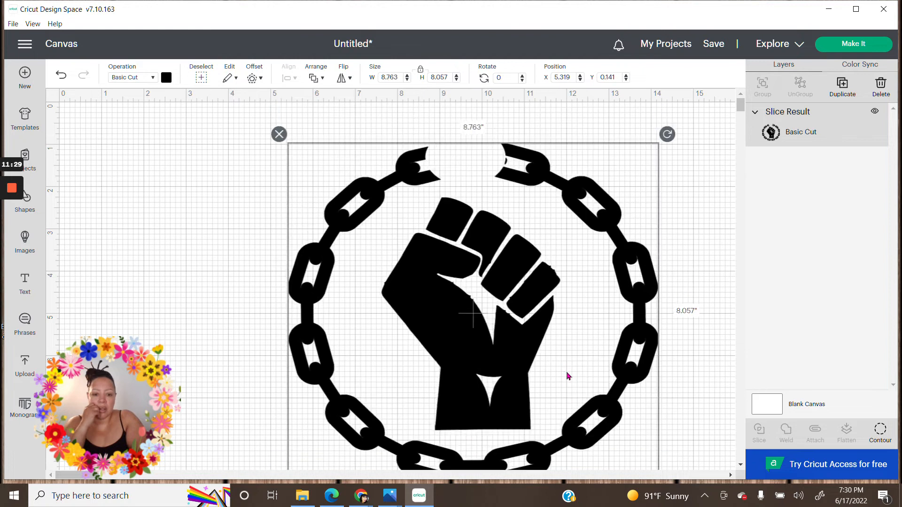
pyautogui.click(169, 242)
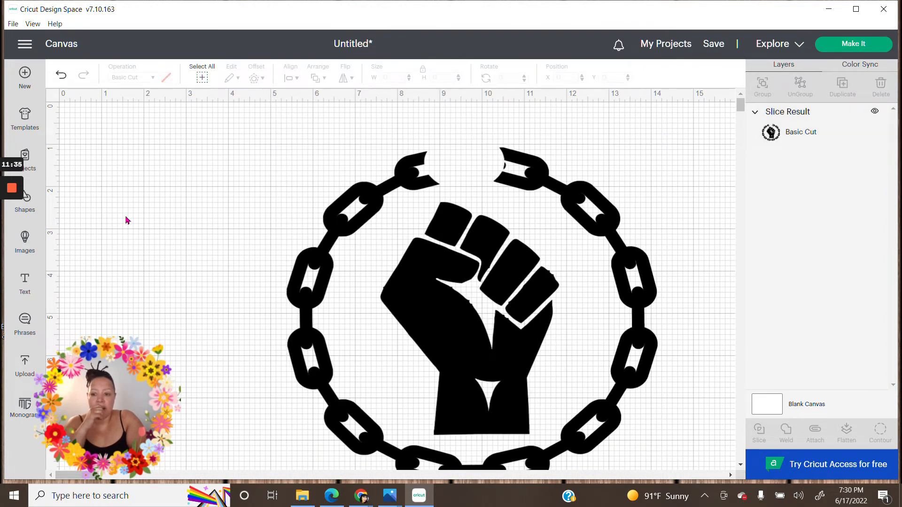
# Add a text object beside the chain border and replace its placeholder with 1865.
pyautogui.click(31, 295)
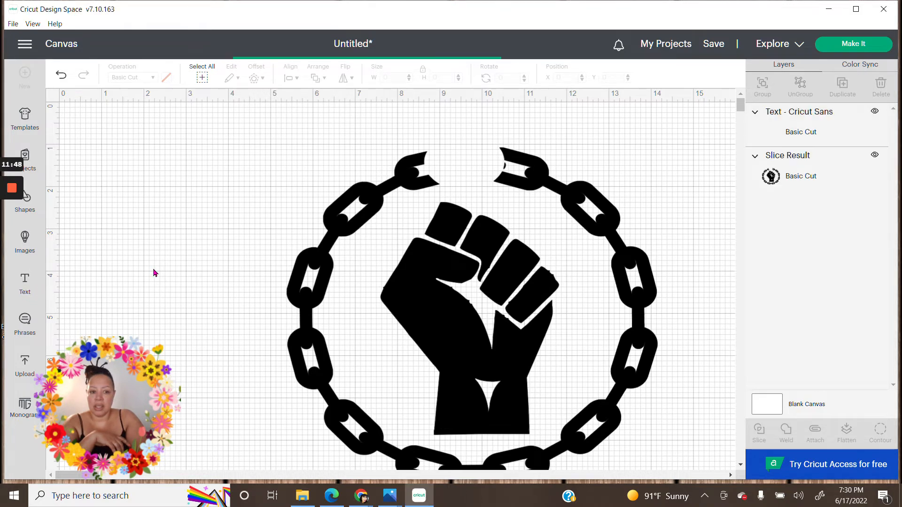
pyautogui.click(248, 345)
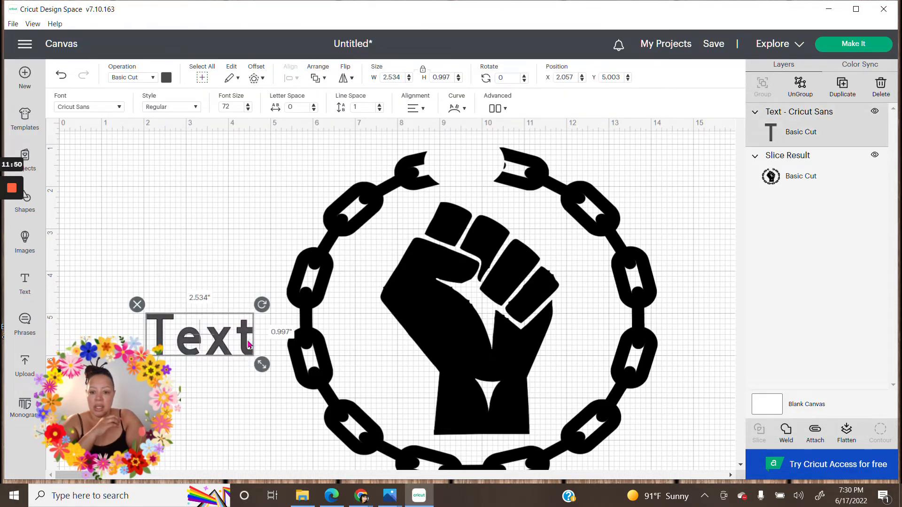
pyautogui.doubleClick(247, 335)
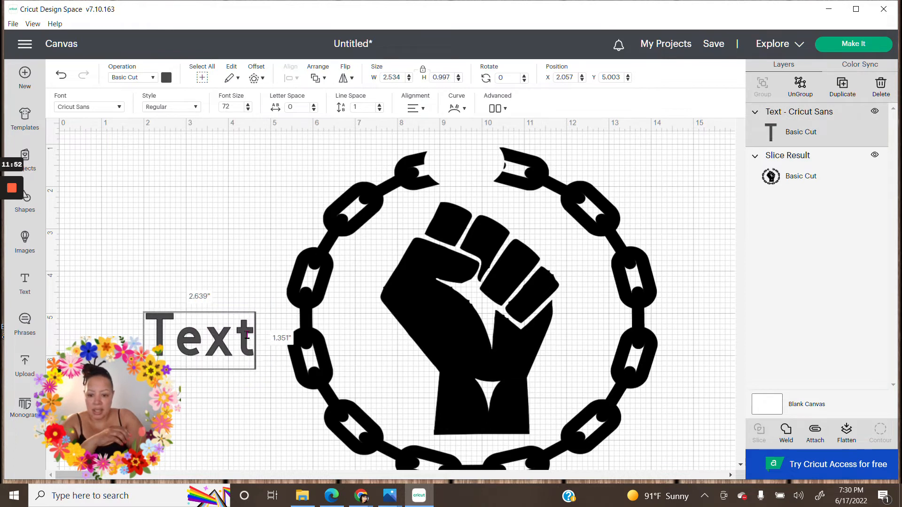
pyautogui.press('BackSpace')
pyautogui.press('BackSpace')
pyautogui.press('BackSpace')
pyautogui.press('BackSpace')
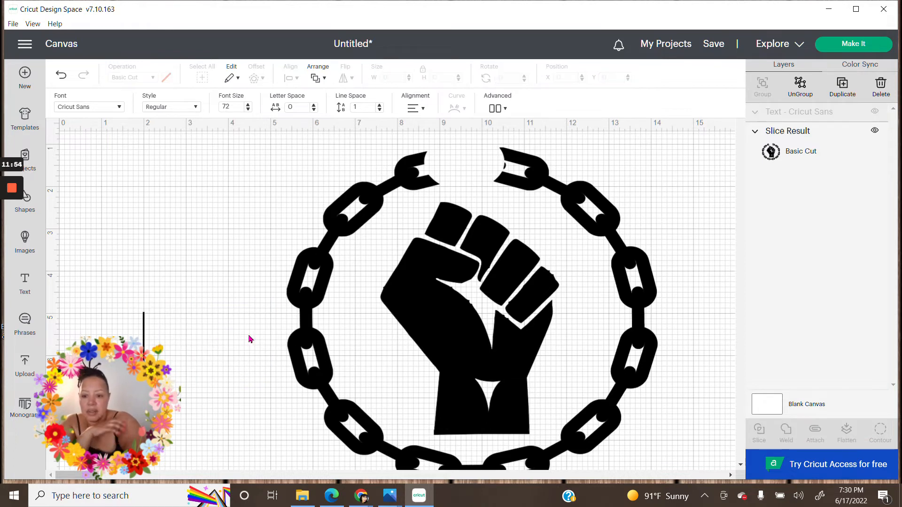
pyautogui.write('1')
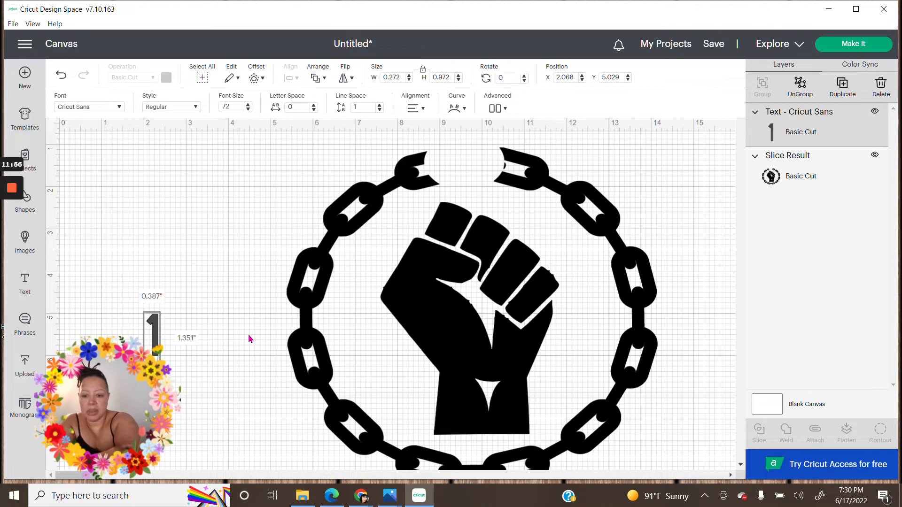
pyautogui.write('865')
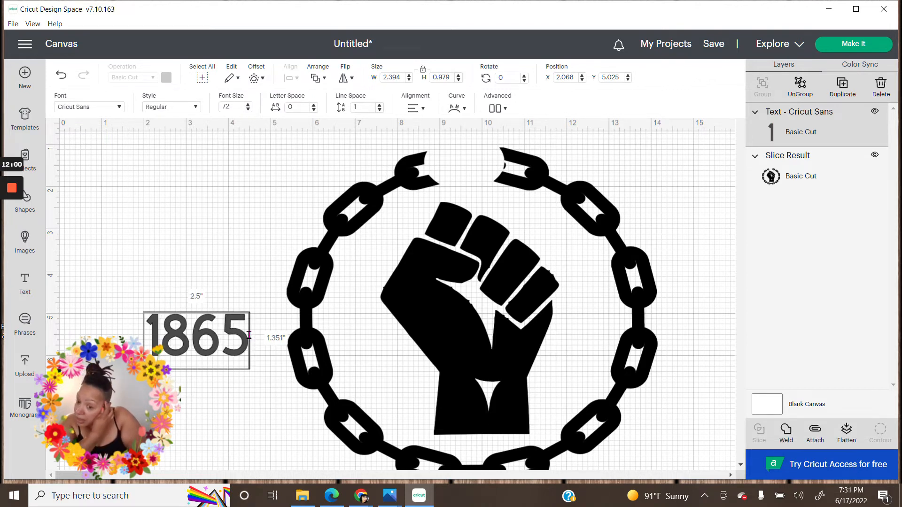
# Change the 1865 text's font to the system font Arial Black.
pyautogui.moveTo(246, 339); pyautogui.dragTo(191, 336)
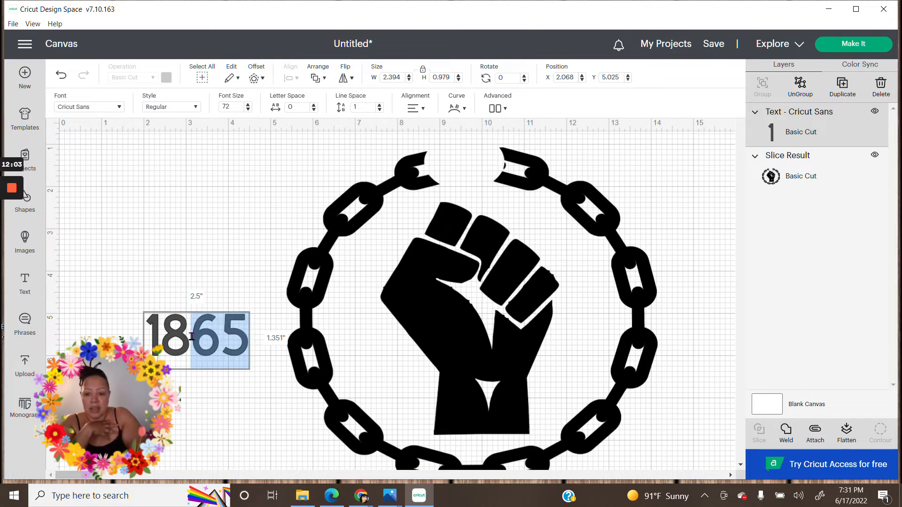
pyautogui.click(205, 269)
pyautogui.click(223, 346)
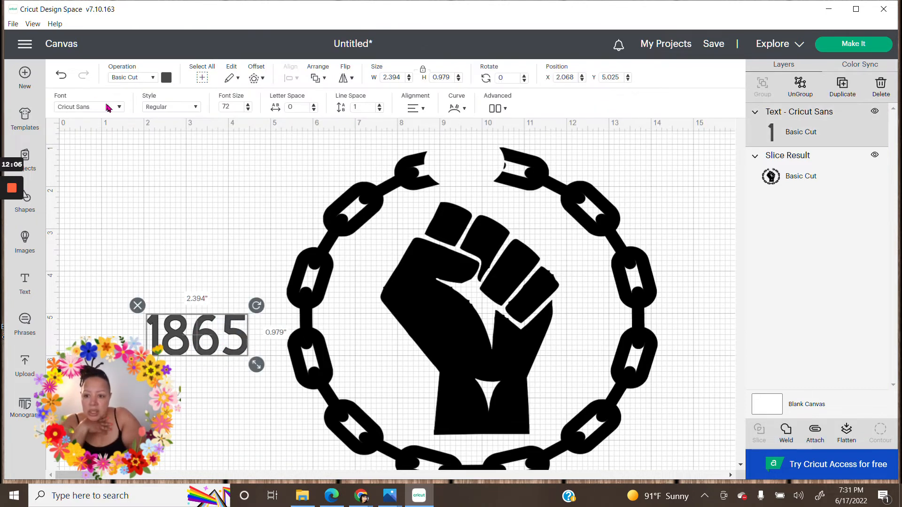
pyautogui.click(122, 108)
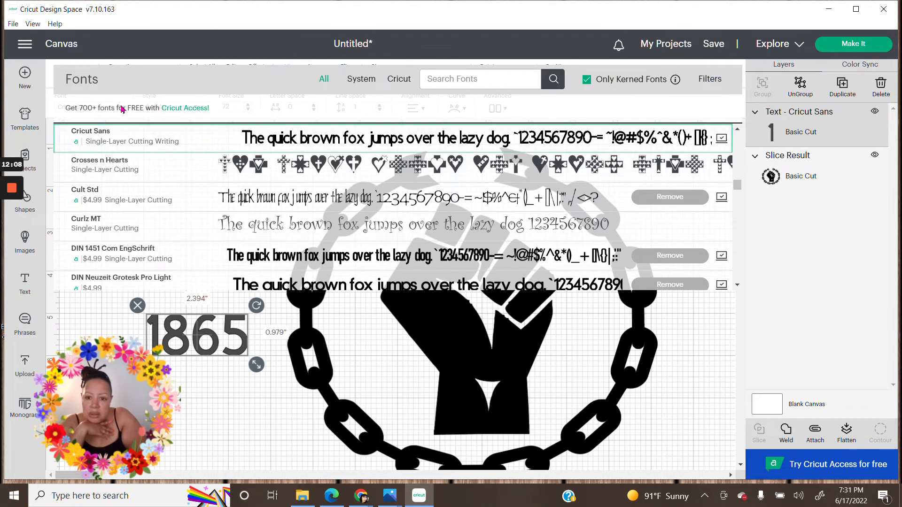
pyautogui.click(361, 83)
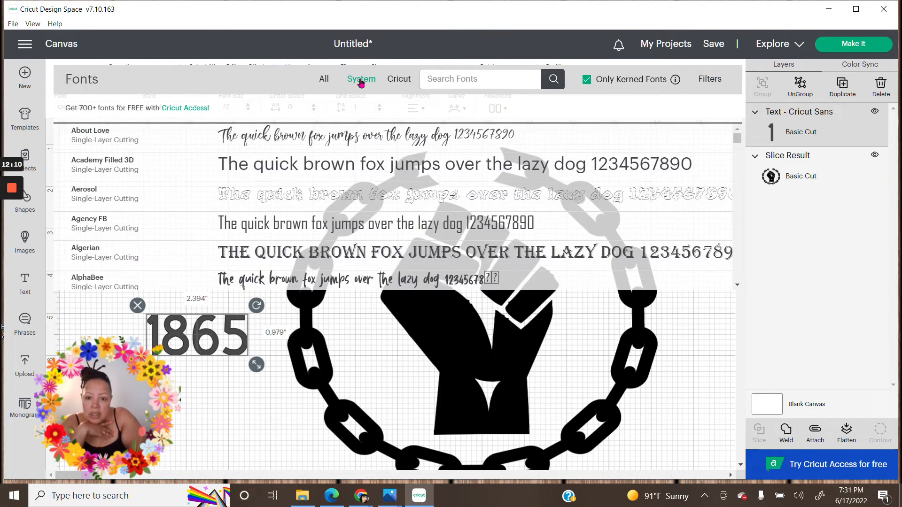
pyautogui.scroll(-1, 403, 207)
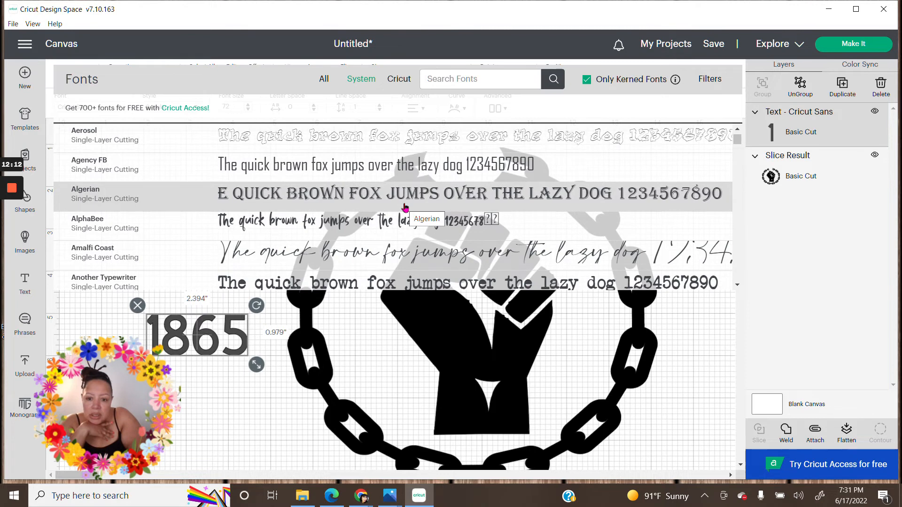
pyautogui.scroll(-1, 405, 207)
pyautogui.scroll(-1, 405, 207)
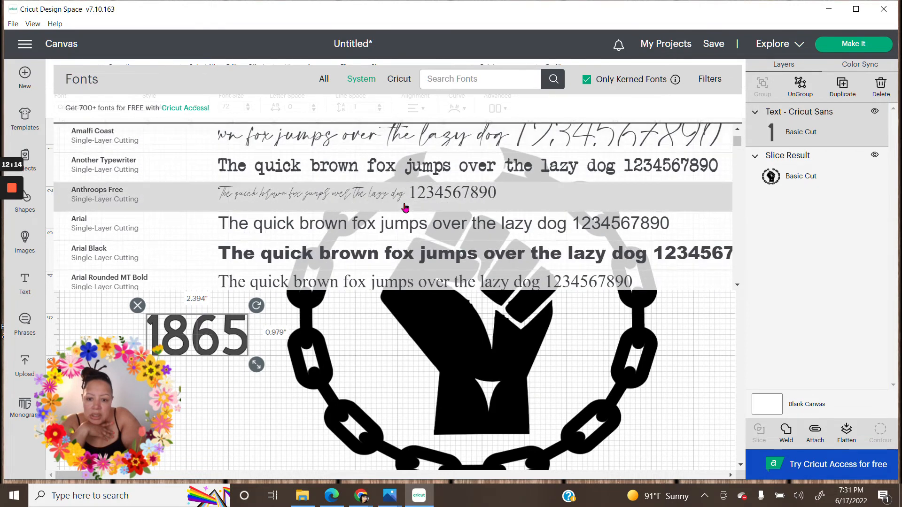
pyautogui.scroll(-1, 405, 208)
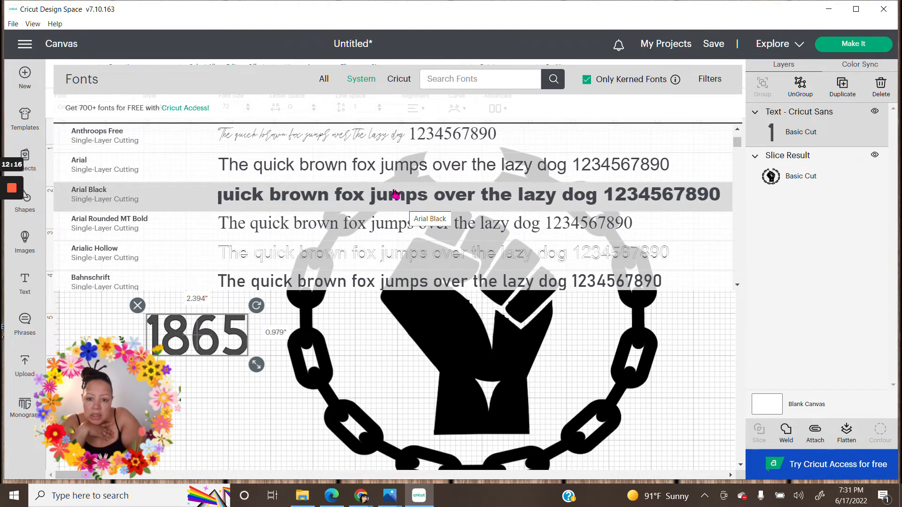
pyautogui.click(385, 198)
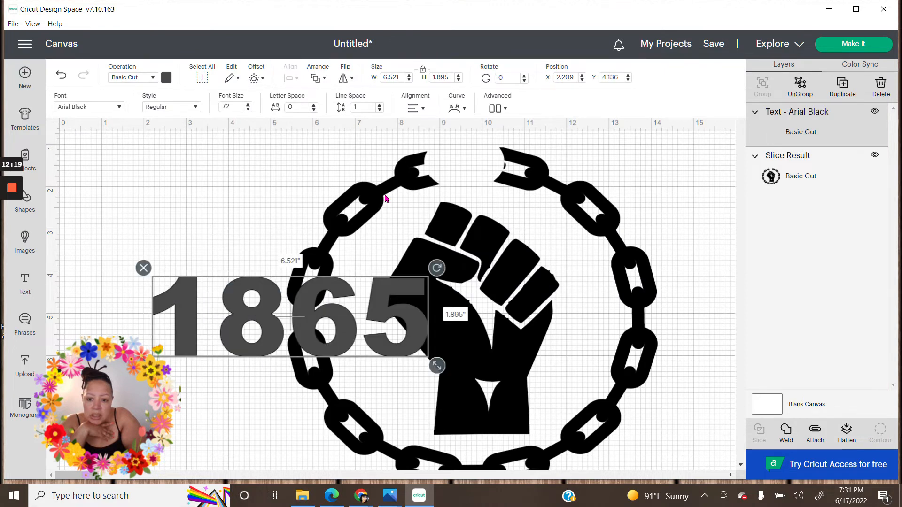
# Shrink the 1865 text to about 1.30 by 0.42 inches with its proportions unlocked, and color it red.
pyautogui.moveTo(436, 366); pyautogui.dragTo(217, 310)
pyautogui.click(144, 304)
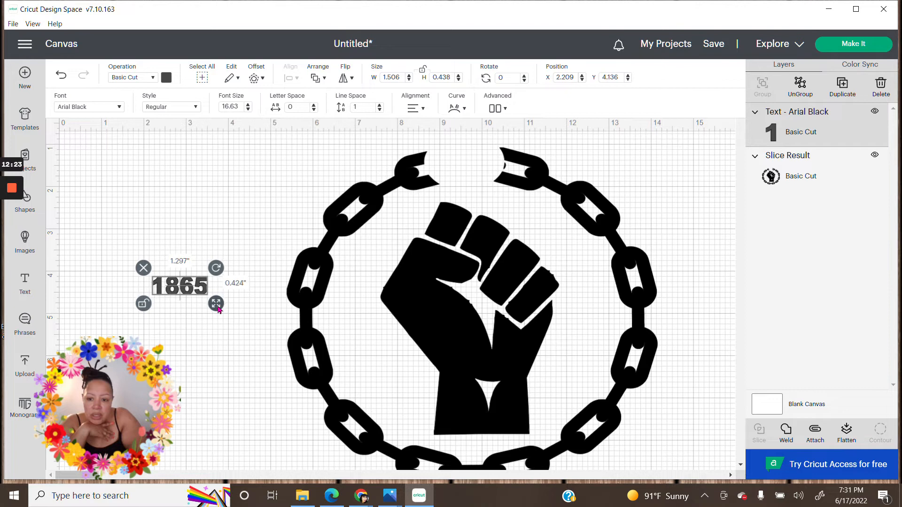
pyautogui.click(166, 77)
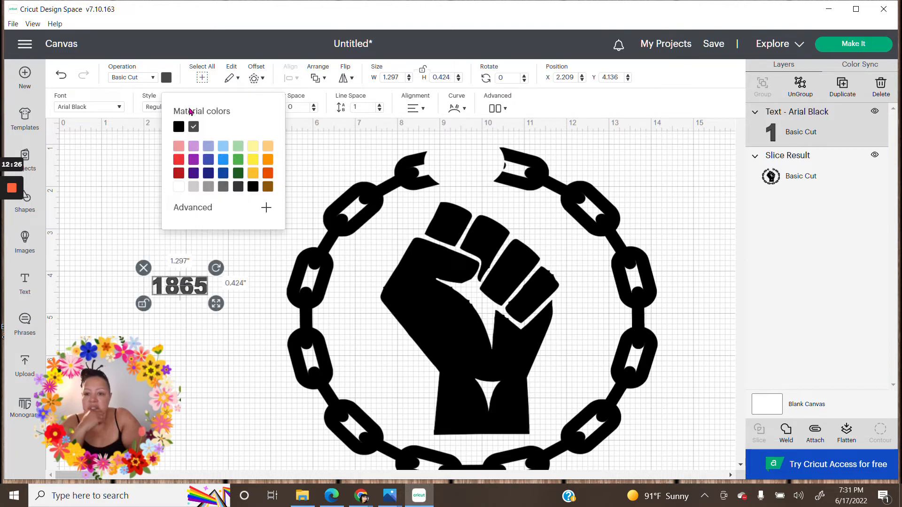
pyautogui.click(179, 159)
# Place the red 1865 text across the fist's wrist, enlarge it to about 1.40 by 0.48 inches and center it there.
pyautogui.moveTo(185, 287); pyautogui.dragTo(485, 362)
pyautogui.moveTo(523, 384); pyautogui.dragTo(526, 388)
pyautogui.moveTo(489, 366); pyautogui.dragTo(491, 367)
pyautogui.press('Escape')
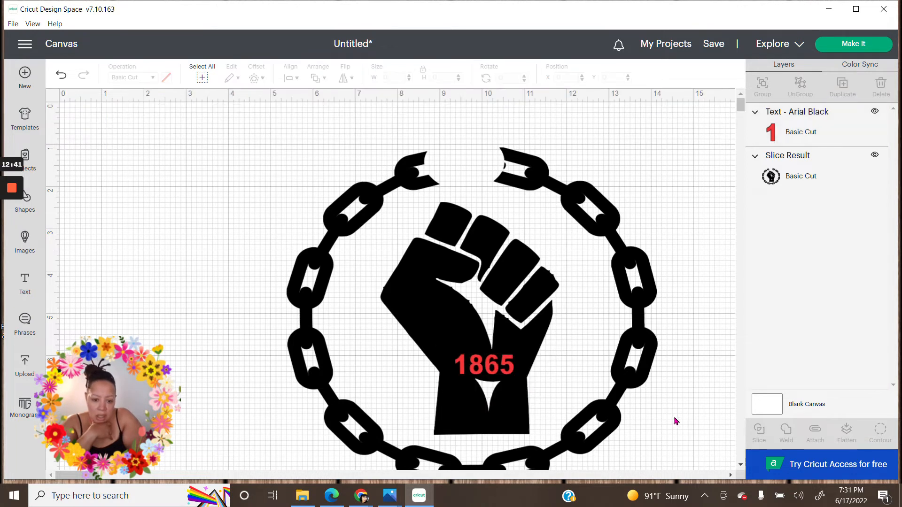
pyautogui.click(498, 368)
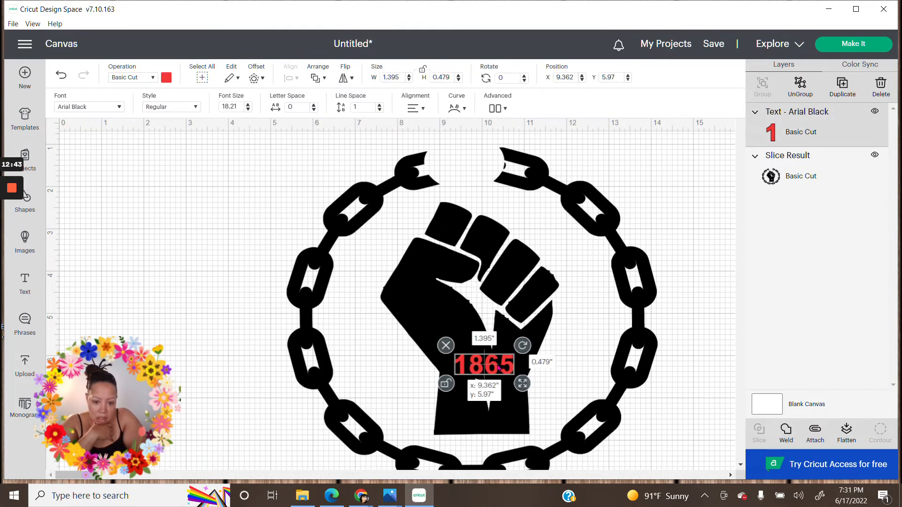
pyautogui.click(689, 440)
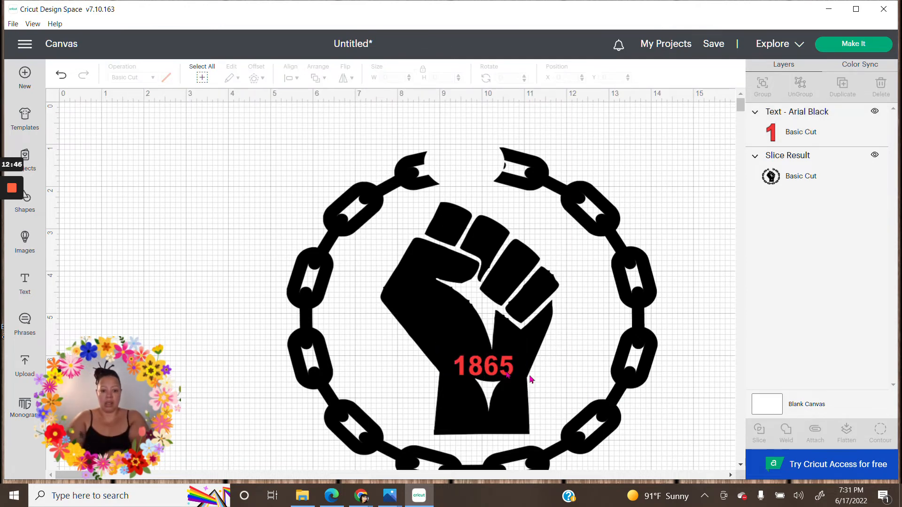
pyautogui.moveTo(500, 371); pyautogui.dragTo(499, 371)
pyautogui.click(671, 432)
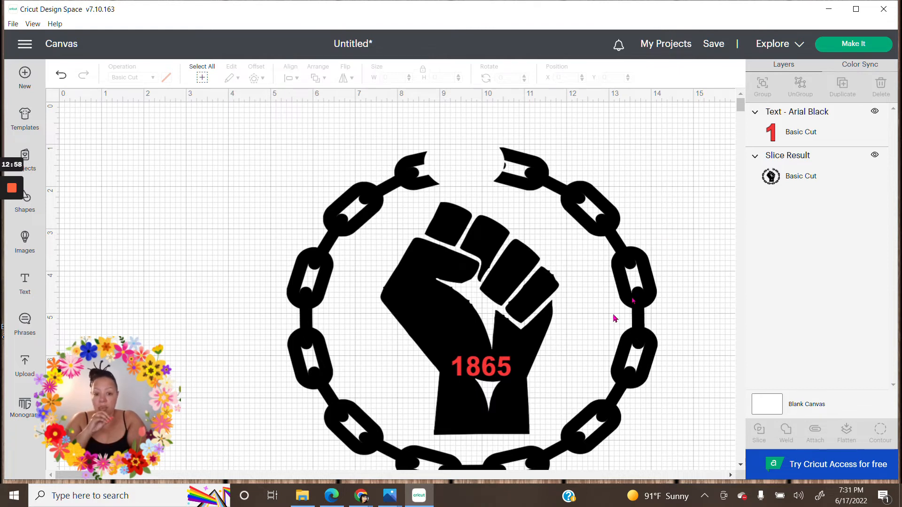
# Slice the 1865 text out of the fist-and-chain design and move the cut design off the leftover number pieces.
pyautogui.moveTo(296, 142); pyautogui.dragTo(675, 471)
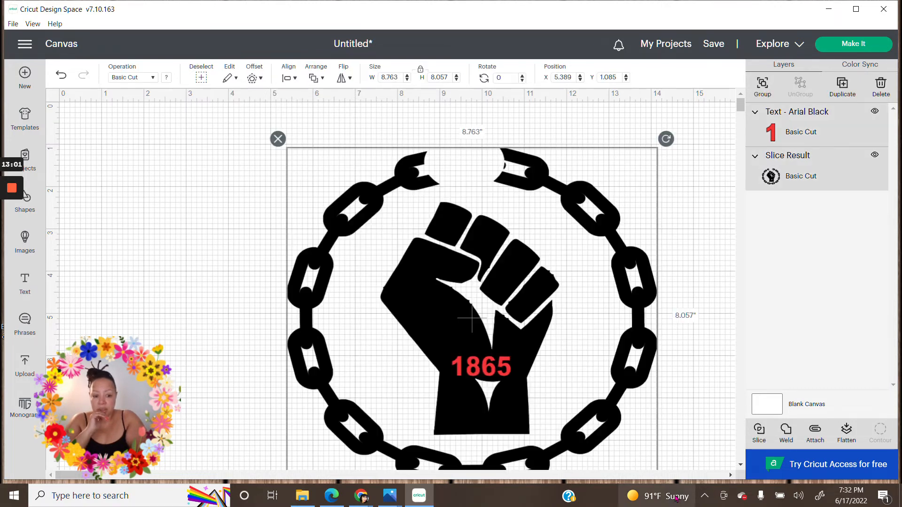
pyautogui.click(763, 434)
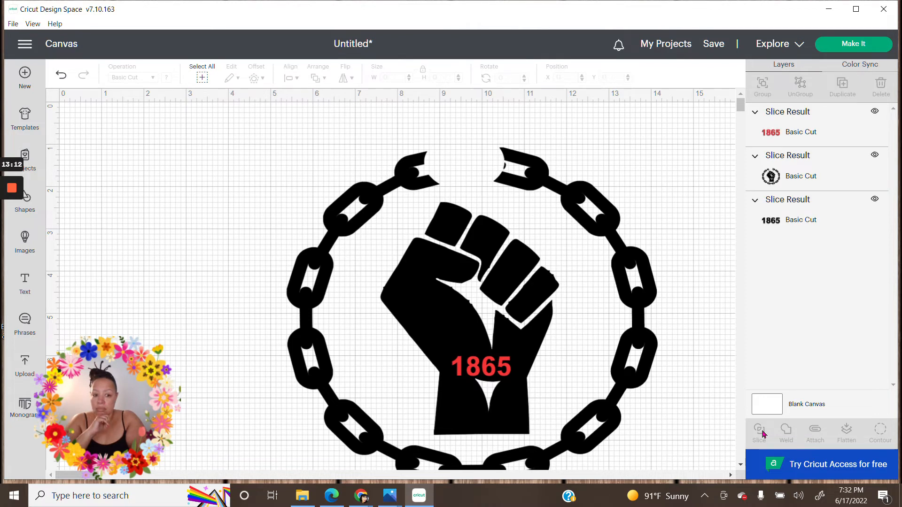
pyautogui.moveTo(528, 320); pyautogui.dragTo(479, 276)
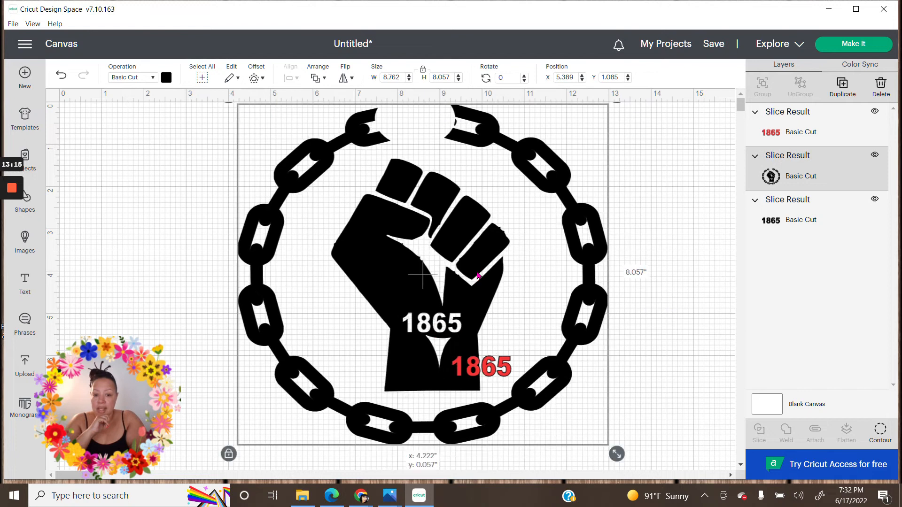
# Delete the red 1865 piece and move the fist-and-chain design to about X 0, Y 0, clear of the black 1865.
pyautogui.click(493, 374)
pyautogui.click(443, 347)
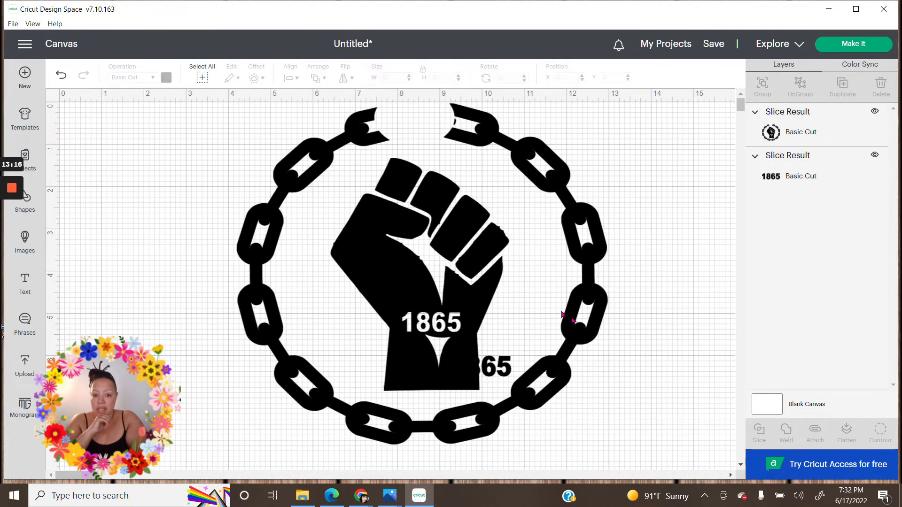
pyautogui.click(481, 324)
pyautogui.moveTo(480, 325); pyautogui.dragTo(303, 323)
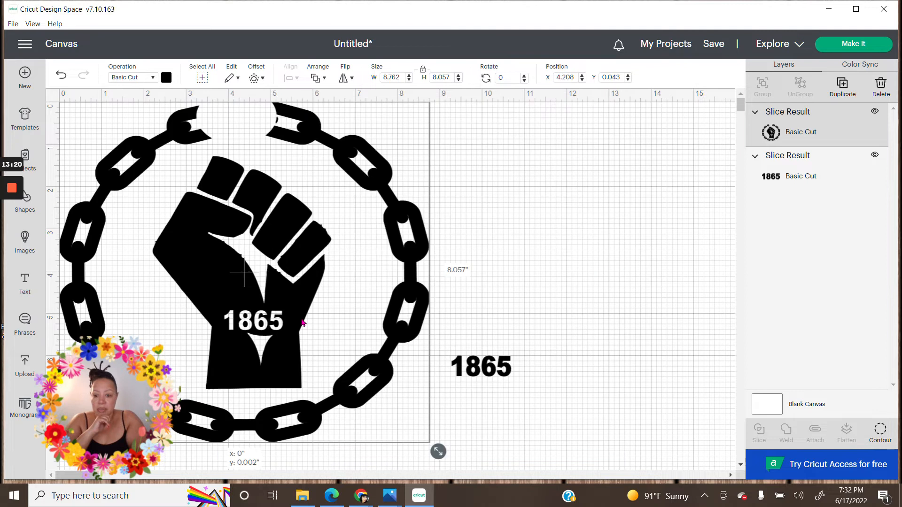
# Delete the leftover black 1865 and move the fist-and-chain design to about X 5.07, Y 2.16.
pyautogui.click(453, 358)
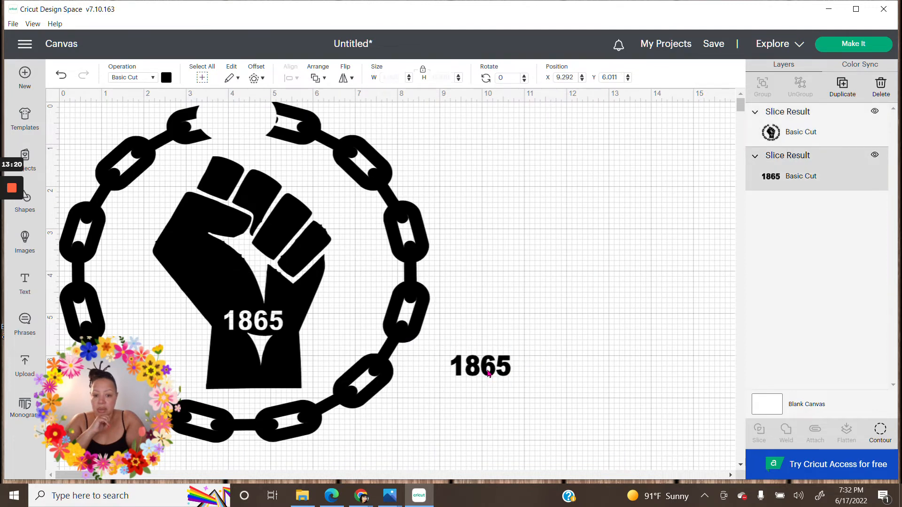
pyautogui.click(444, 347)
pyautogui.moveTo(314, 308); pyautogui.dragTo(475, 350)
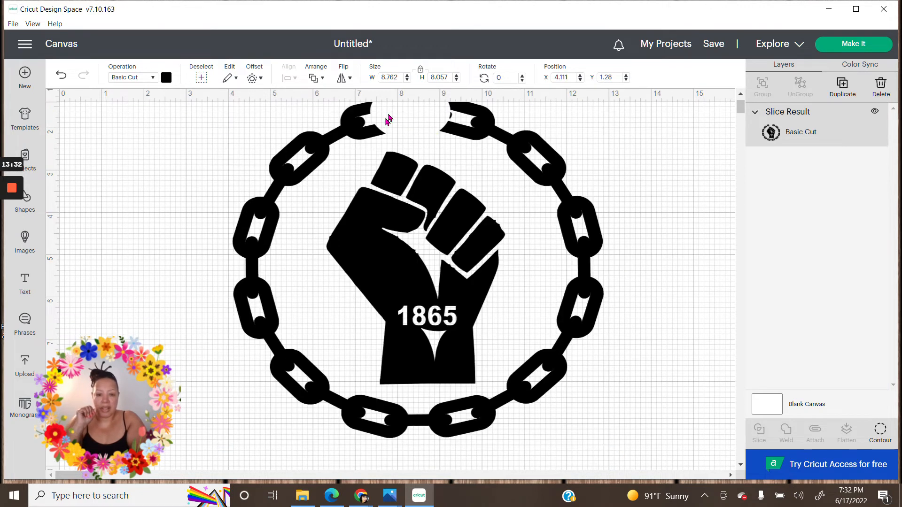
pyautogui.moveTo(470, 286); pyautogui.dragTo(500, 338)
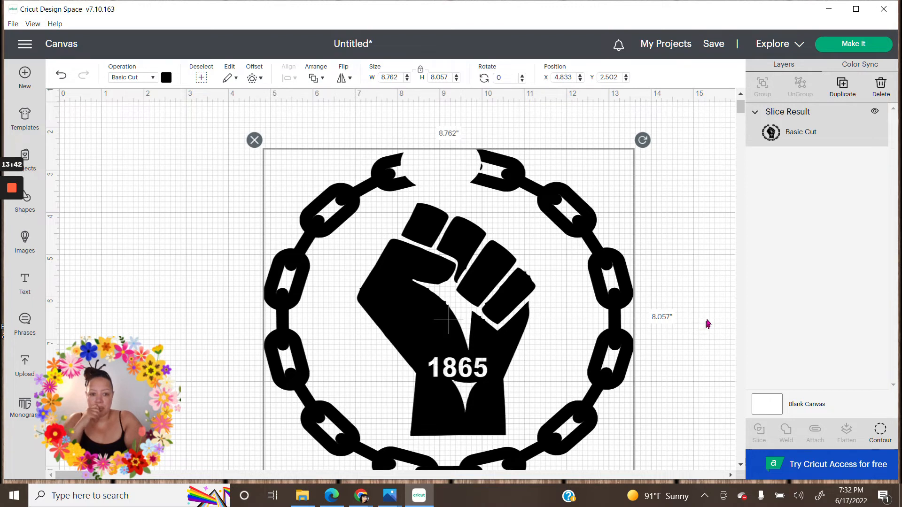
pyautogui.click(28, 284)
pyautogui.click(29, 284)
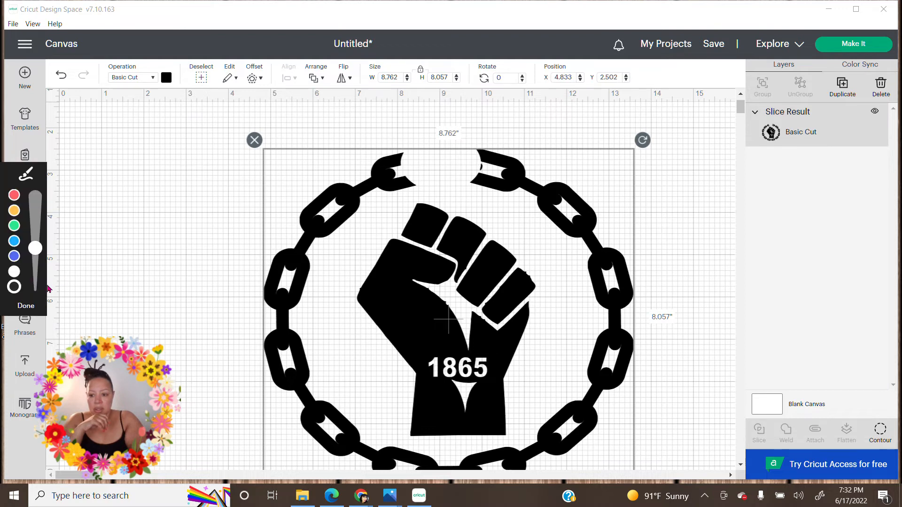
pyautogui.click(28, 306)
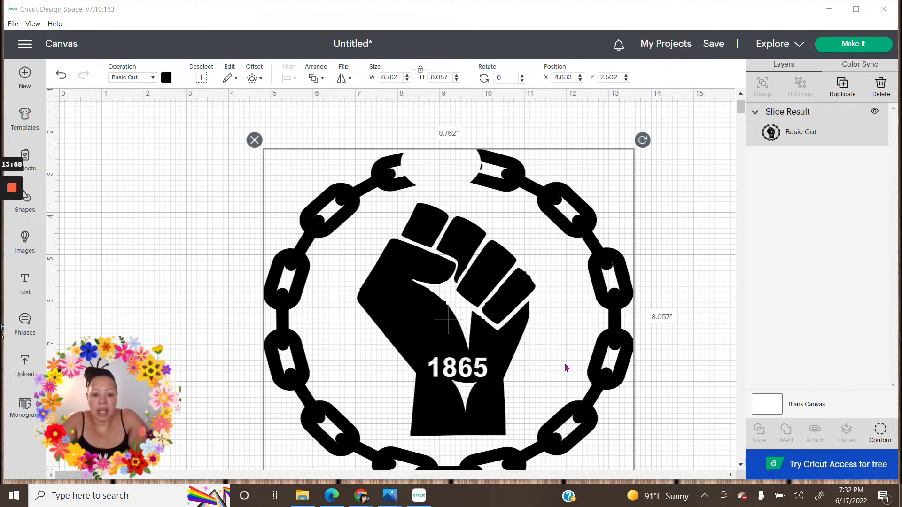
pyautogui.scroll(-2, 548, 362)
pyautogui.moveTo(552, 336); pyautogui.dragTo(560, 349)
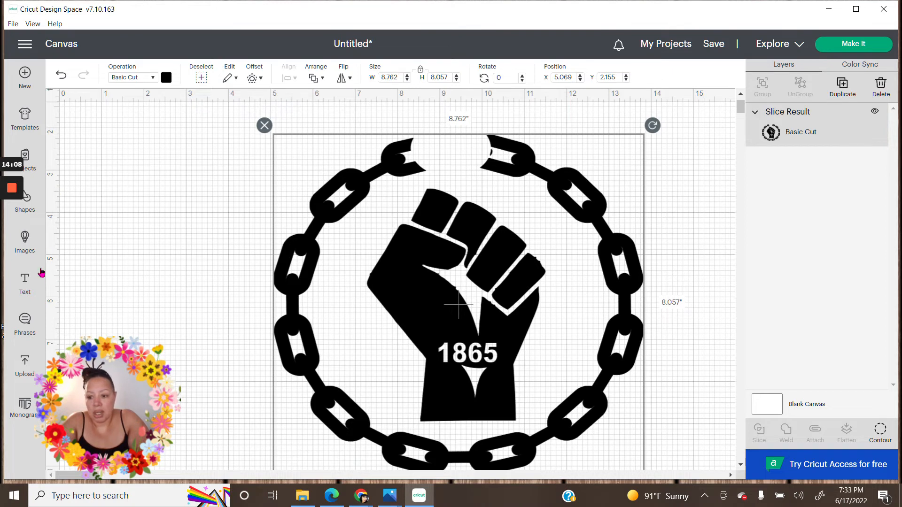
# Add a new text object beside the fist-and-chain design and clear its placeholder text.
pyautogui.click(27, 291)
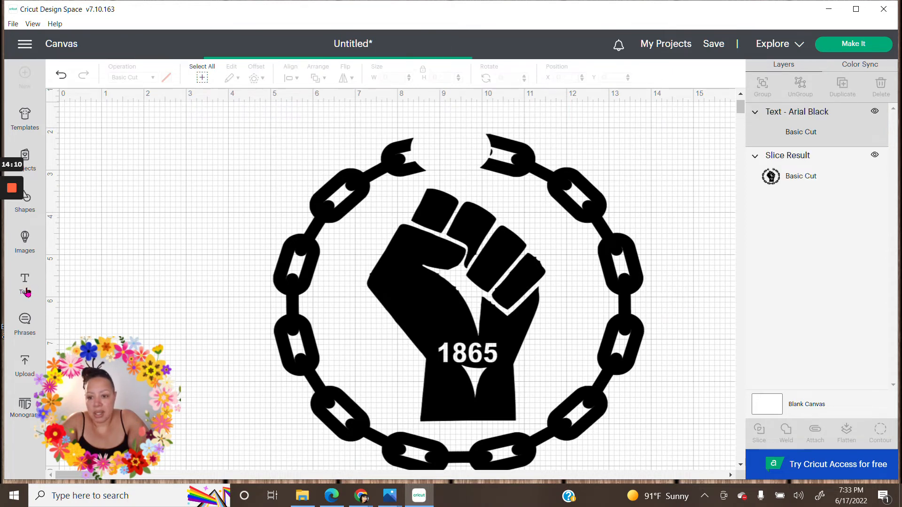
pyautogui.click(121, 276)
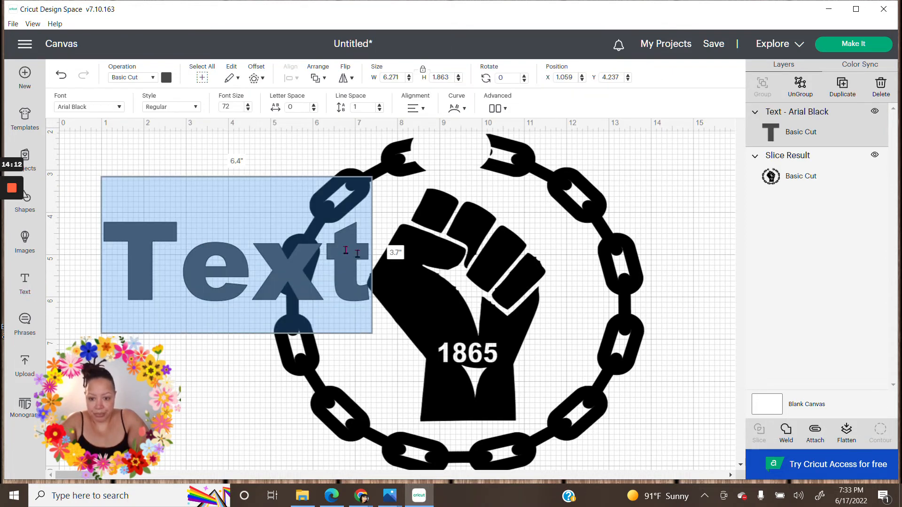
pyautogui.click(364, 262)
pyautogui.press('BackSpace')
pyautogui.press('BackSpace')
pyautogui.press('BackSpace')
pyautogui.press('BackSpace')
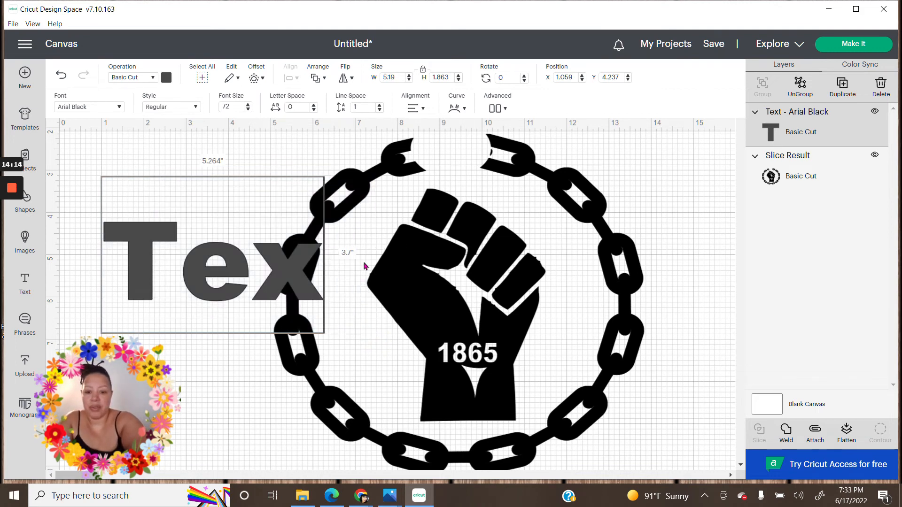
pyautogui.write('june')
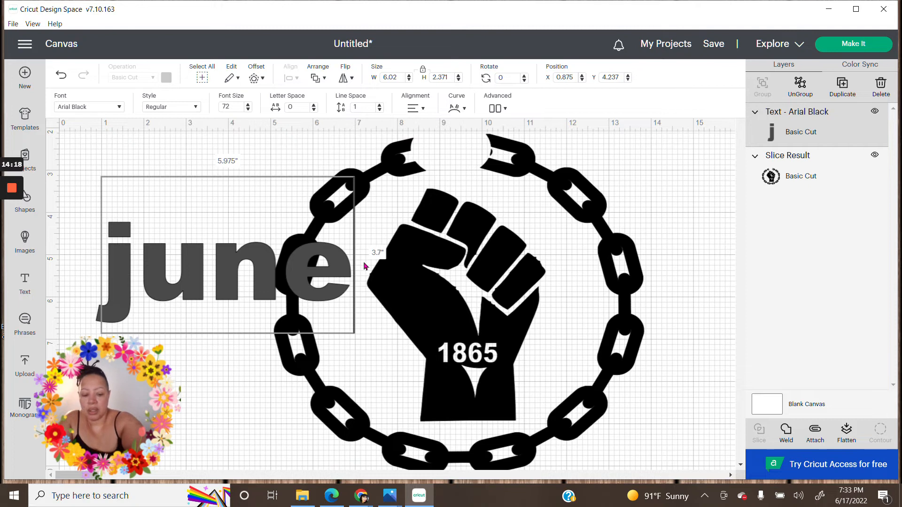
pyautogui.press('BackSpace')
pyautogui.press('BackSpace')
pyautogui.press('BackSpace')
pyautogui.press('BackSpace')
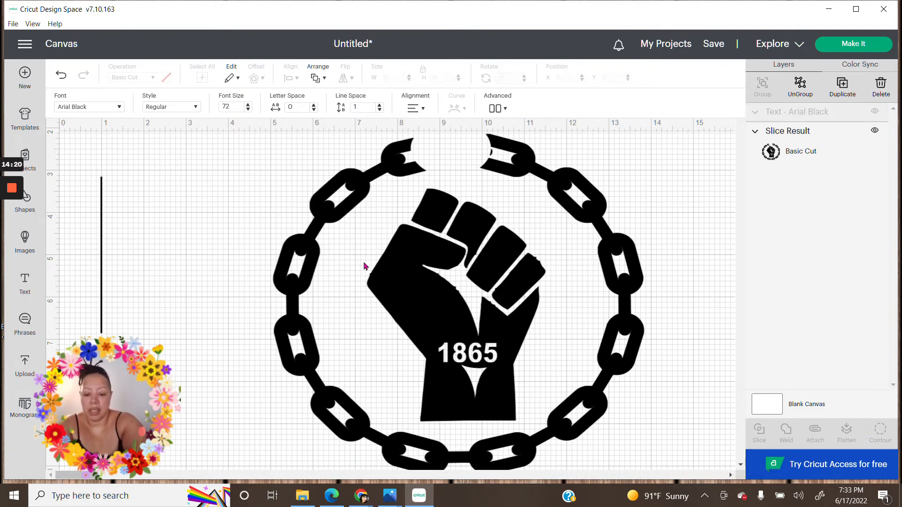
# Enter Juneteenth as the new object's text and finish editing it.
pyautogui.write('Jun')
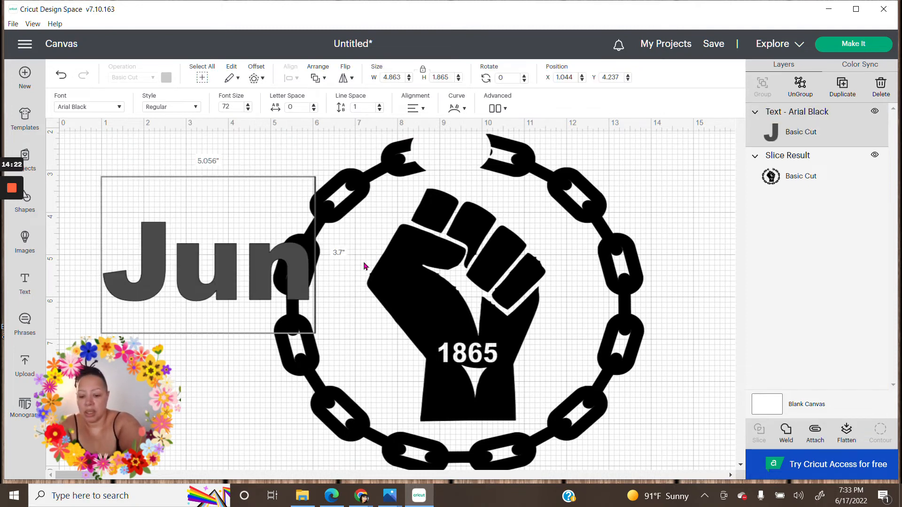
pyautogui.write('et')
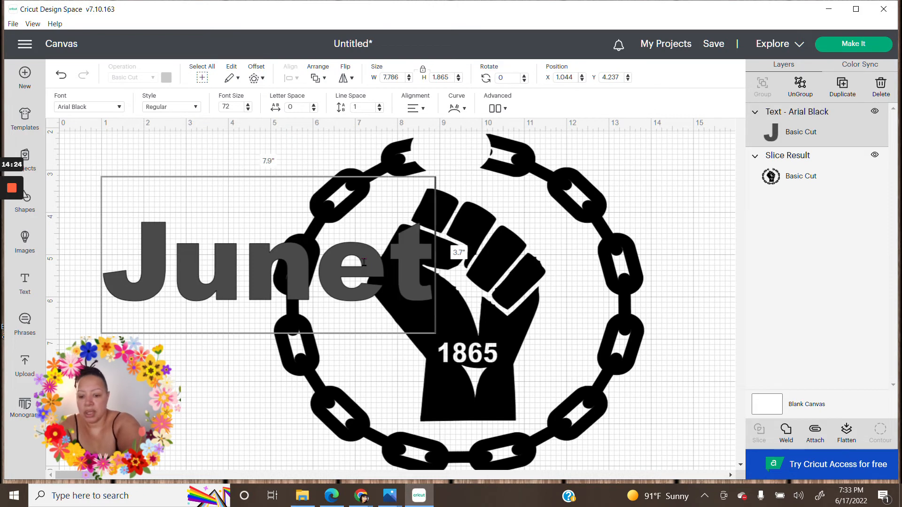
pyautogui.write('ee')
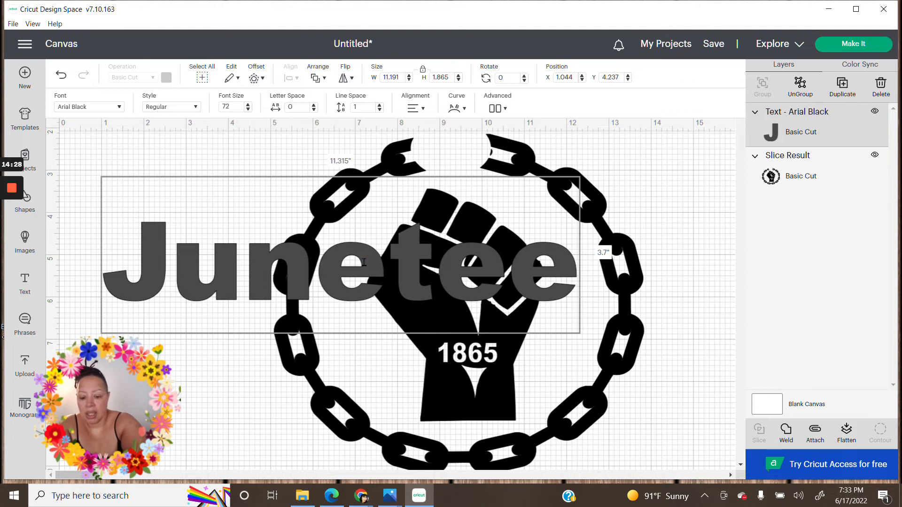
pyautogui.write('nth')
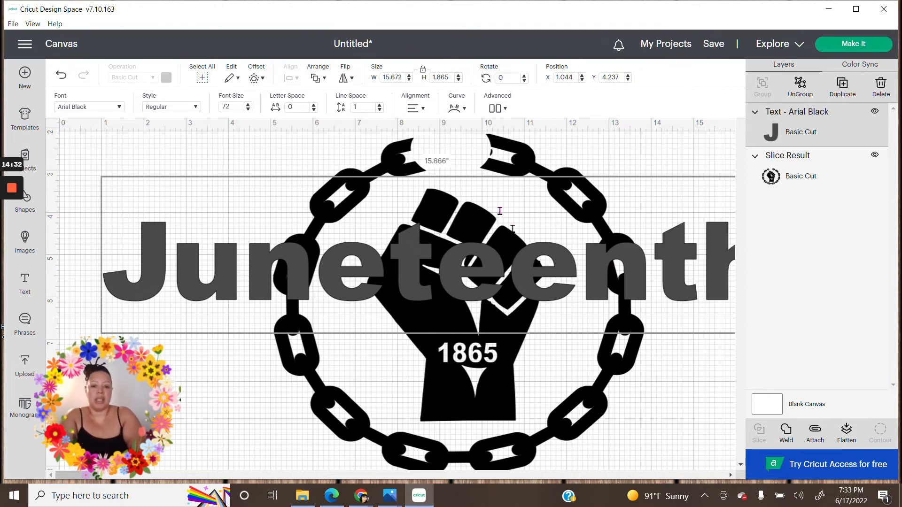
pyautogui.click(259, 209)
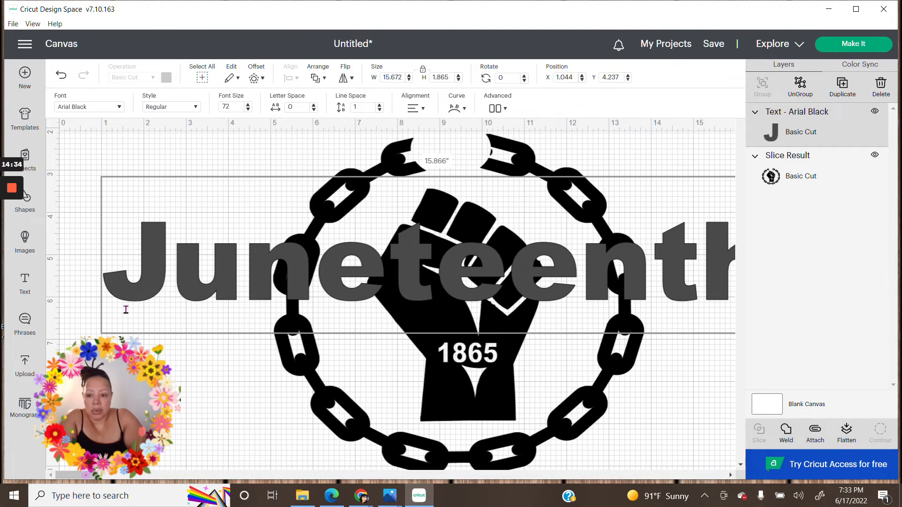
pyautogui.click(216, 408)
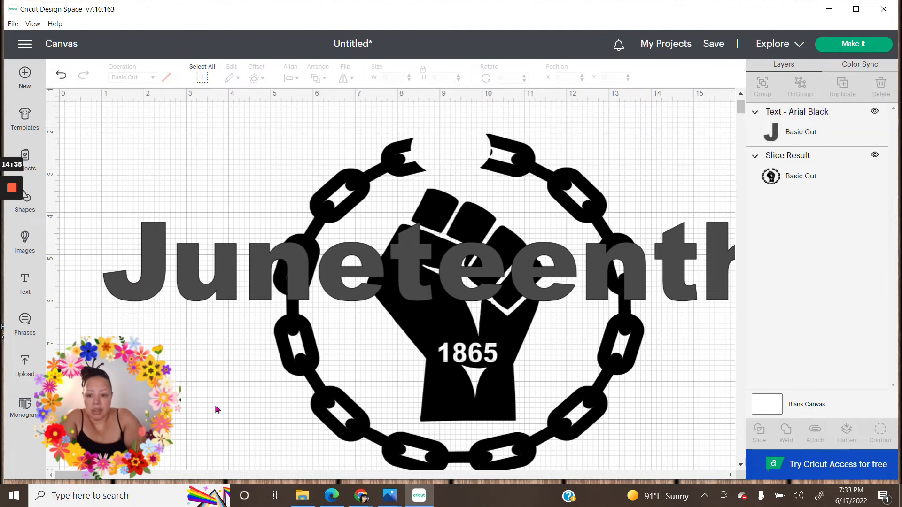
# Unlock the Juneteenth text's proportions, move it to the canvas's edge and shrink it to about 9.09 by 1.43 inches.
pyautogui.click(190, 295)
pyautogui.click(96, 309)
pyautogui.moveTo(421, 257); pyautogui.dragTo(377, 233)
pyautogui.moveTo(715, 283); pyautogui.dragTo(453, 273)
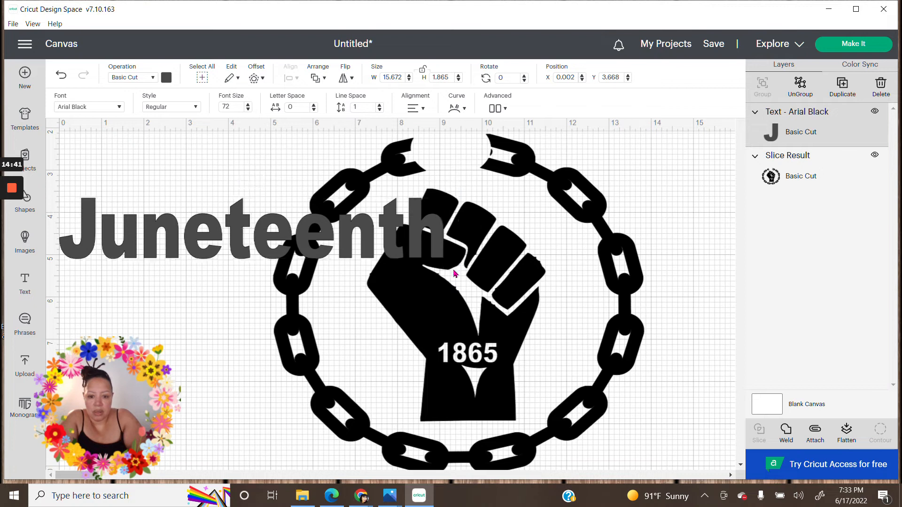
# Lower the fist-and-chain design and place the Juneteenth text above the broken chain at about X 4.56, Y 2.93.
pyautogui.moveTo(453, 165); pyautogui.dragTo(464, 266)
pyautogui.moveTo(357, 236); pyautogui.dragTo(547, 209)
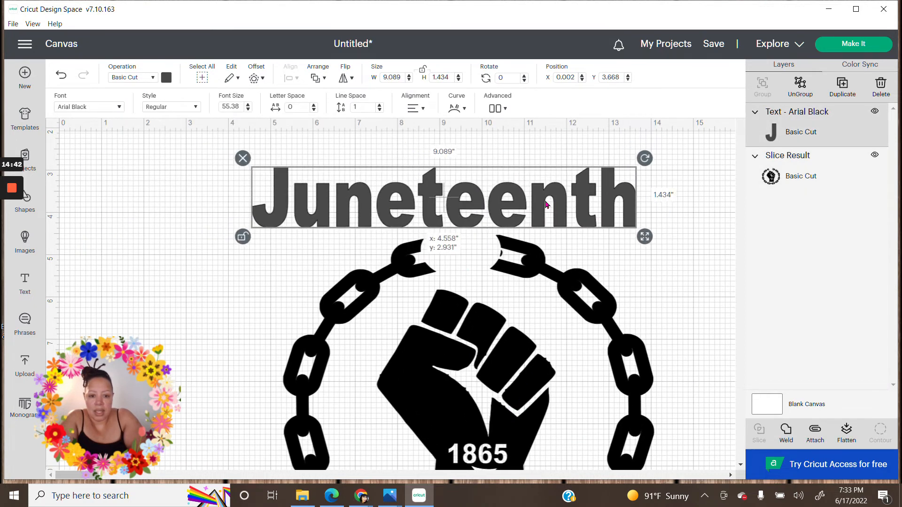
pyautogui.moveTo(536, 339); pyautogui.dragTo(521, 340)
pyautogui.click(676, 281)
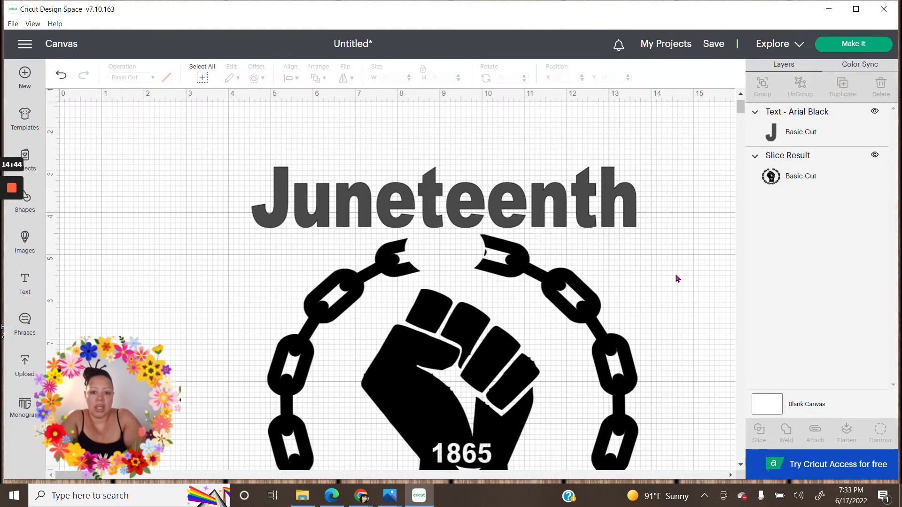
# Shrink the Juneteenth text to about 8.81 by 1.35 inches and nudge the fist-and-chain design to about X 4.96, Y 4.50.
pyautogui.click(605, 218)
pyautogui.moveTo(645, 238); pyautogui.dragTo(634, 234)
pyautogui.click(685, 276)
pyautogui.click(586, 348)
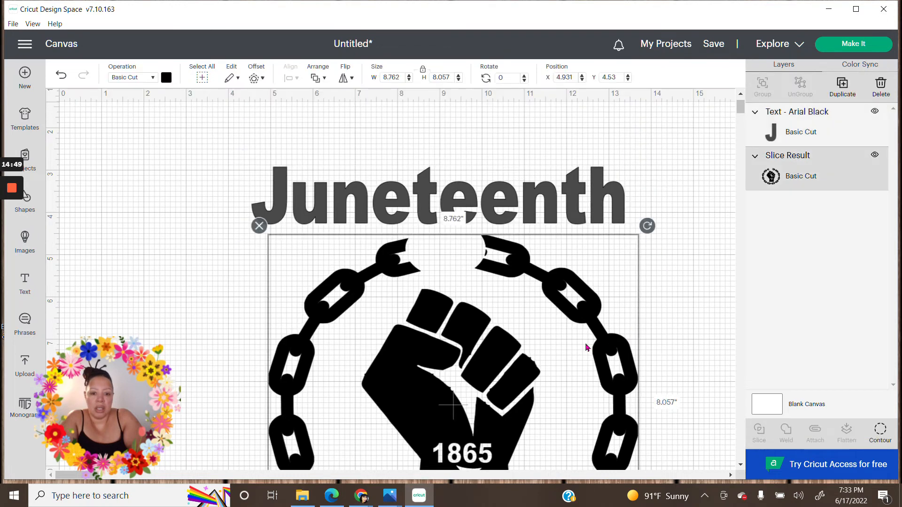
pyautogui.click(587, 347)
pyautogui.click(697, 288)
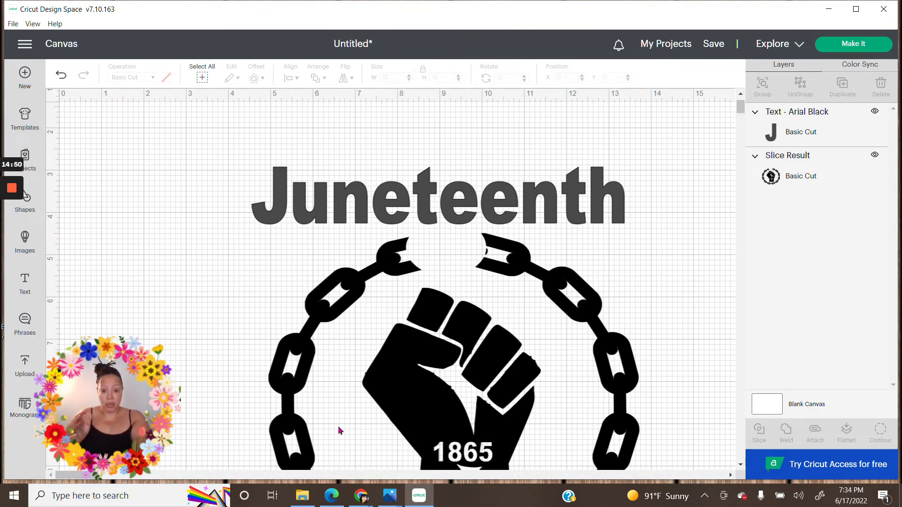
# Curve the Juneteenth text to a diameter of about 17.16 and nudge the chain design and the text to line up.
pyautogui.click(613, 221)
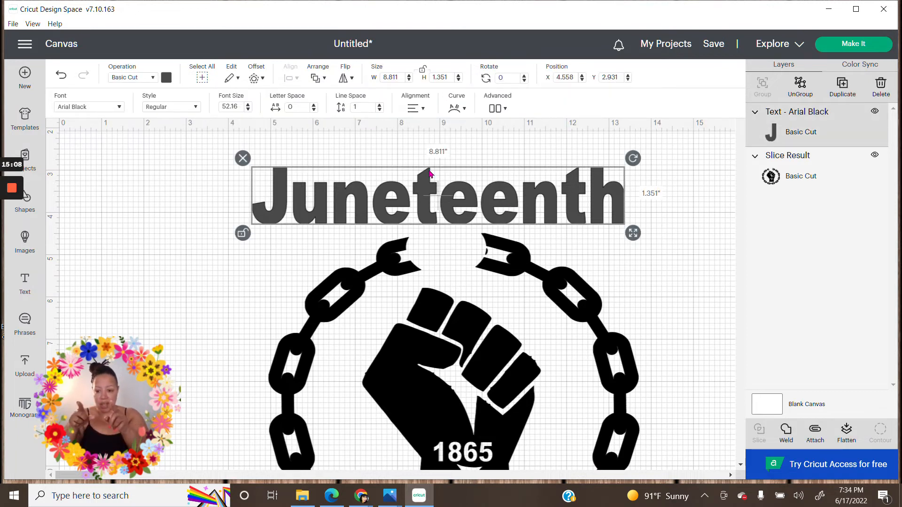
pyautogui.click(460, 107)
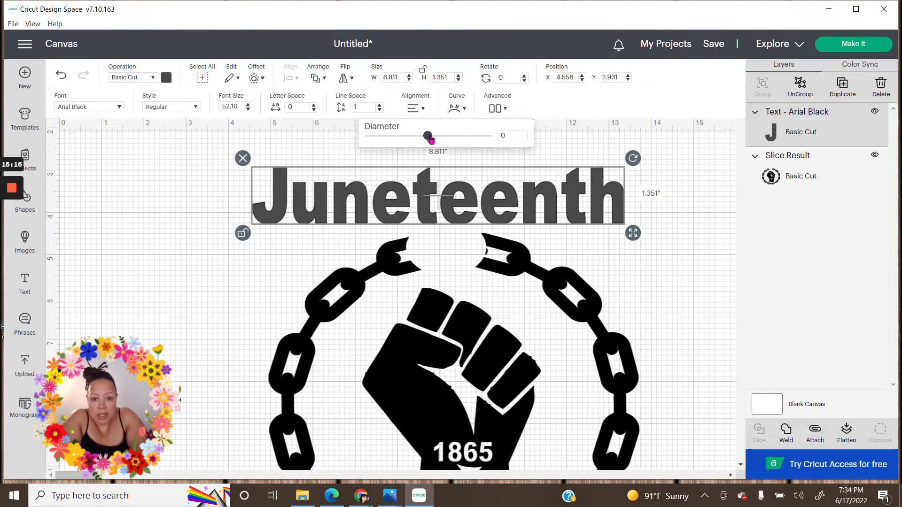
pyautogui.moveTo(431, 139); pyautogui.dragTo(449, 146)
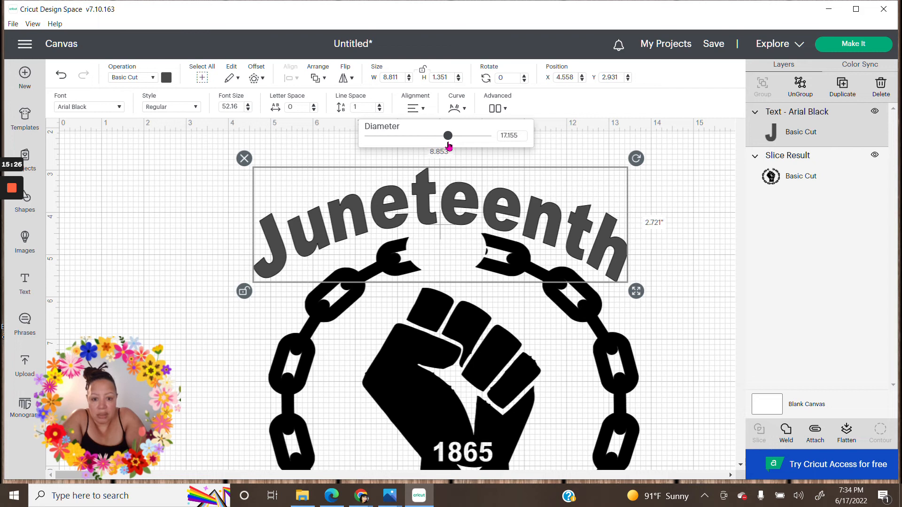
pyautogui.click(694, 271)
pyautogui.moveTo(605, 354); pyautogui.dragTo(599, 356)
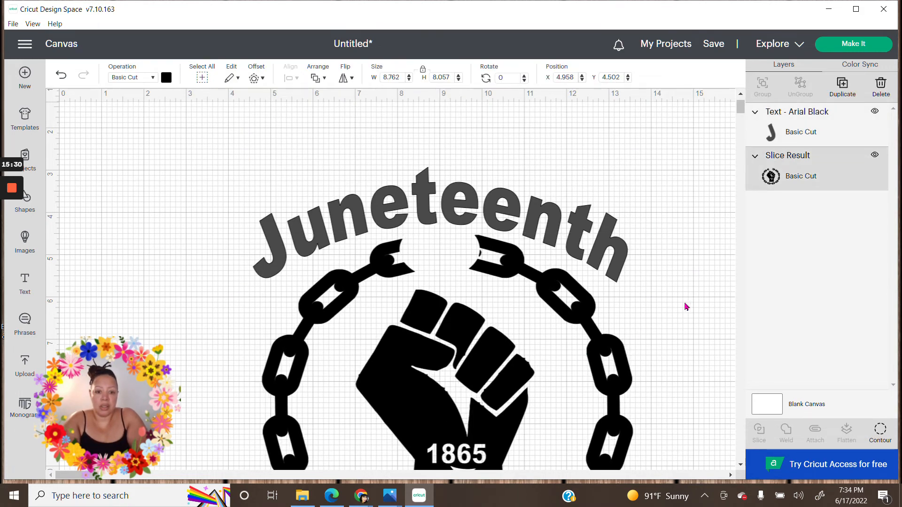
pyautogui.click(704, 279)
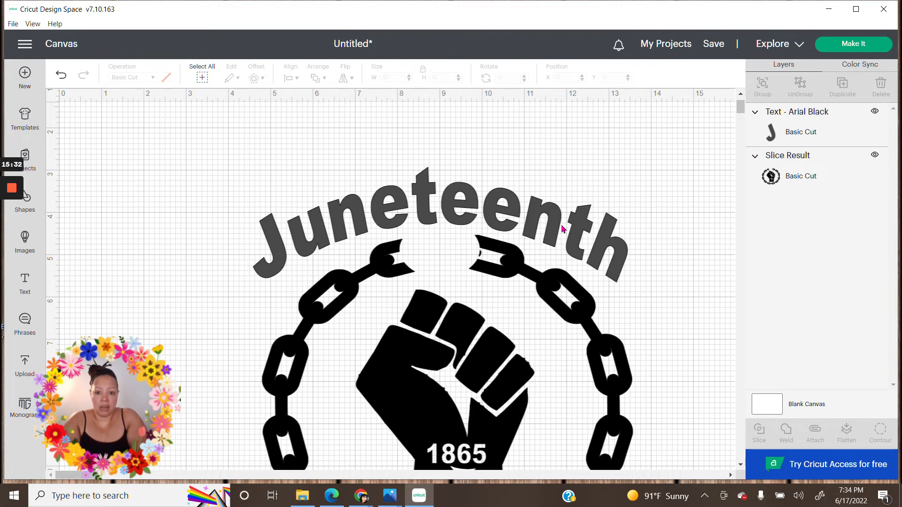
pyautogui.moveTo(563, 229); pyautogui.dragTo(566, 229)
pyautogui.click(671, 285)
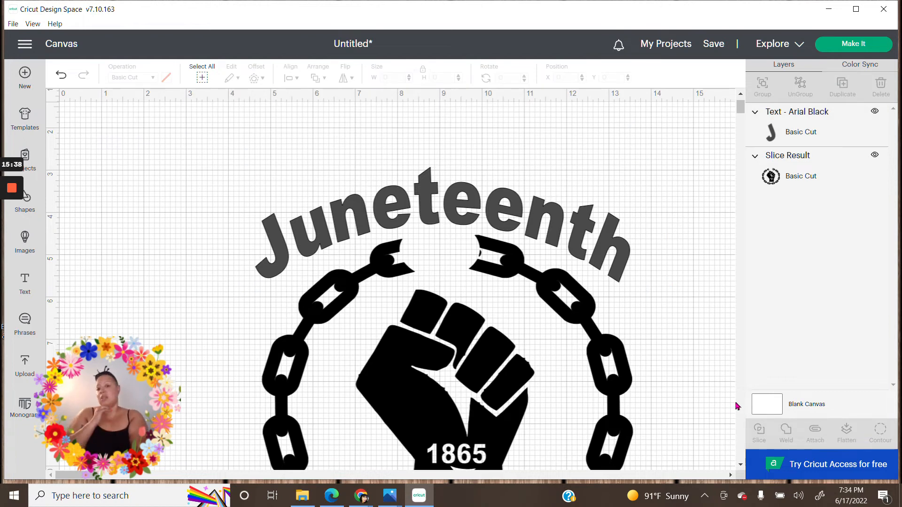
# Tighten the Juneteenth text's curve to a diameter of about 12.37.
pyautogui.scroll(-1, 715, 399)
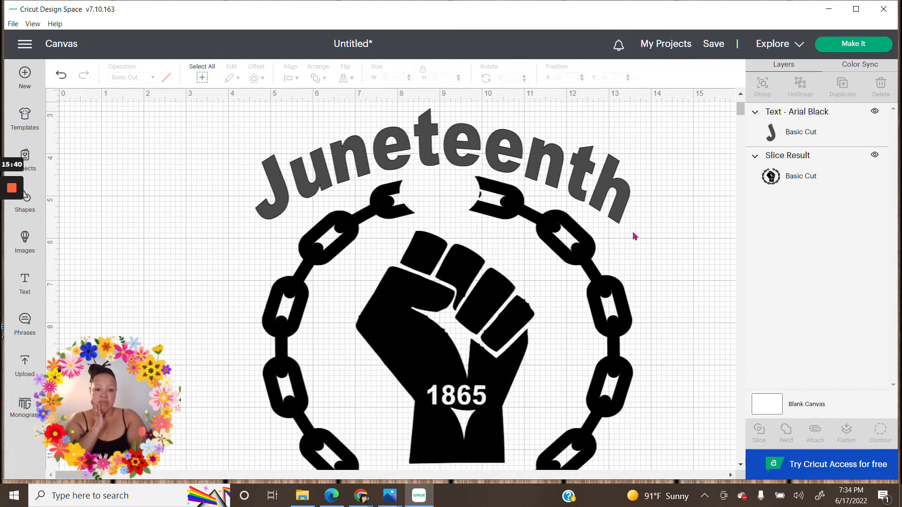
pyautogui.click(548, 170)
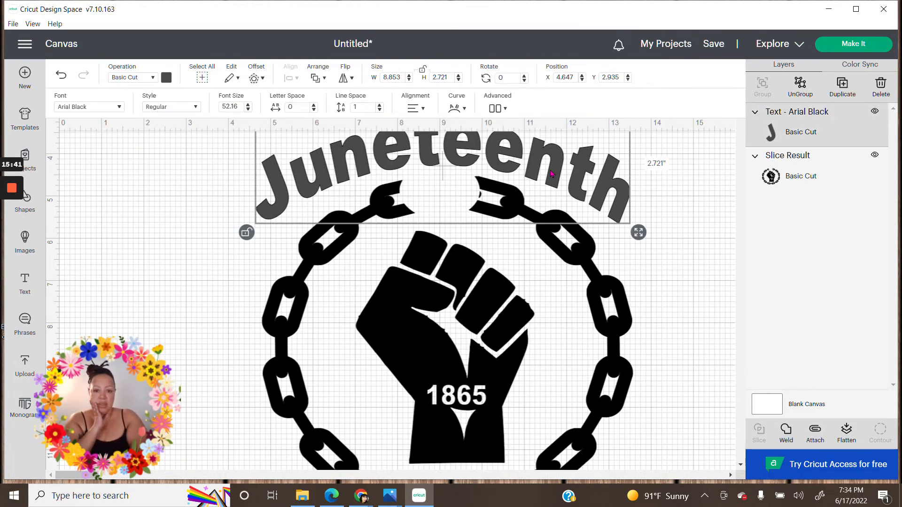
pyautogui.click(464, 109)
pyautogui.moveTo(452, 137); pyautogui.dragTo(455, 139)
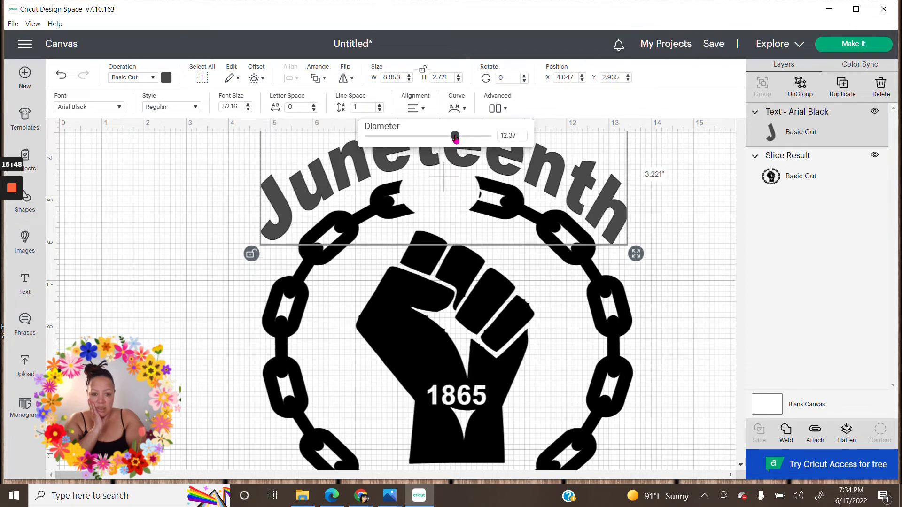
pyautogui.click(692, 369)
# Nudge the curved Juneteenth text up and center it over the chain at about X 4.82, Y 2.77.
pyautogui.moveTo(582, 197); pyautogui.dragTo(582, 193)
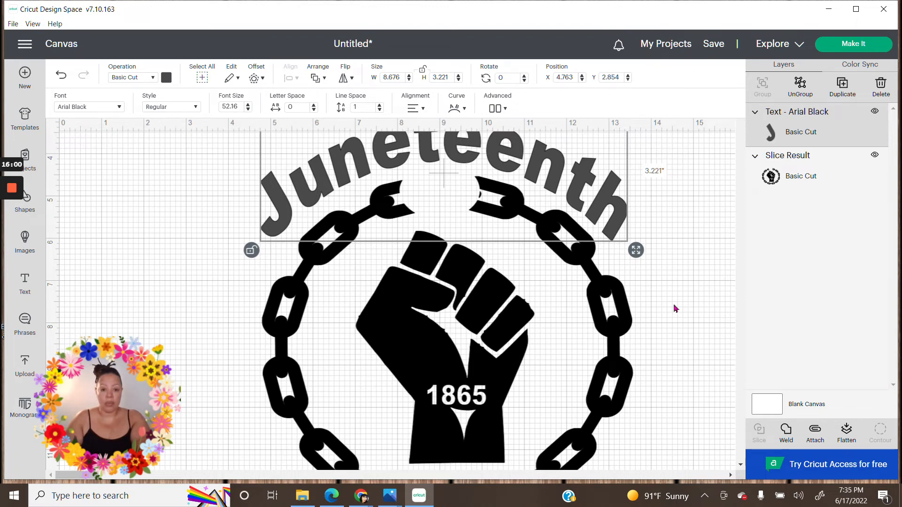
pyautogui.click(692, 335)
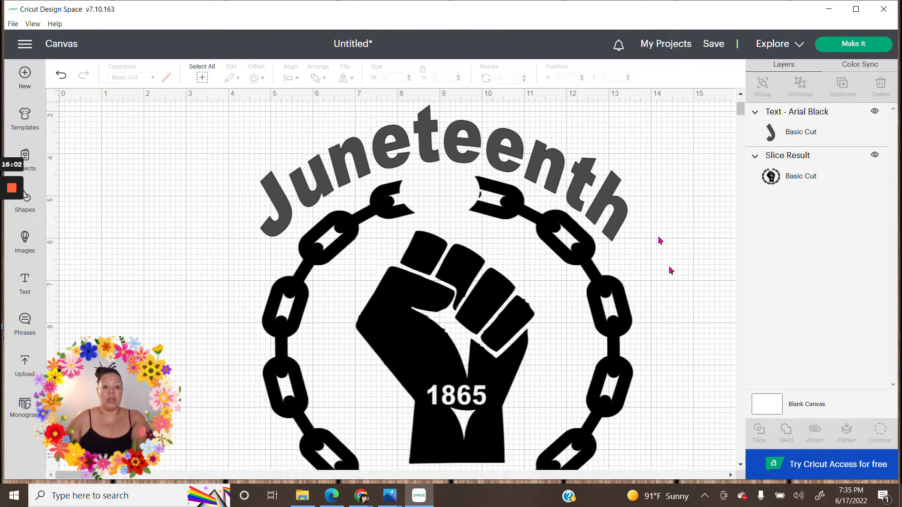
pyautogui.click(606, 210)
pyautogui.moveTo(596, 203); pyautogui.dragTo(599, 200)
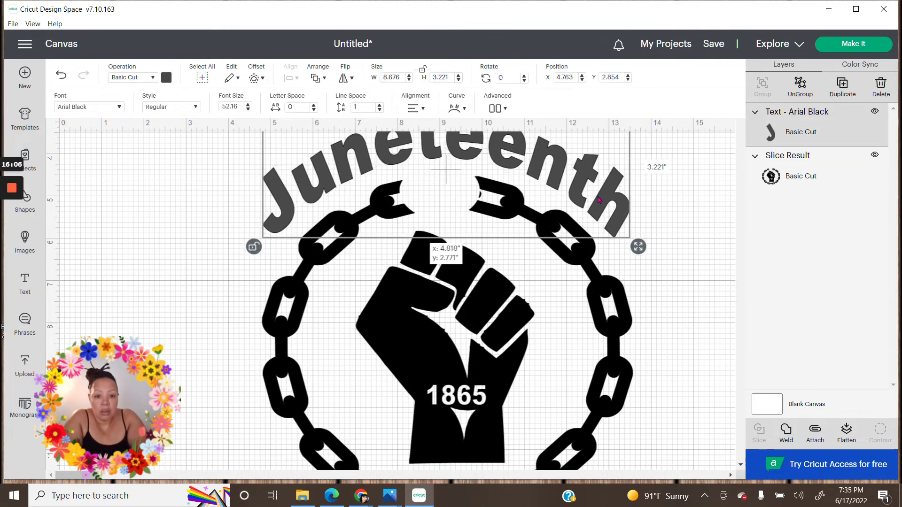
pyautogui.click(689, 318)
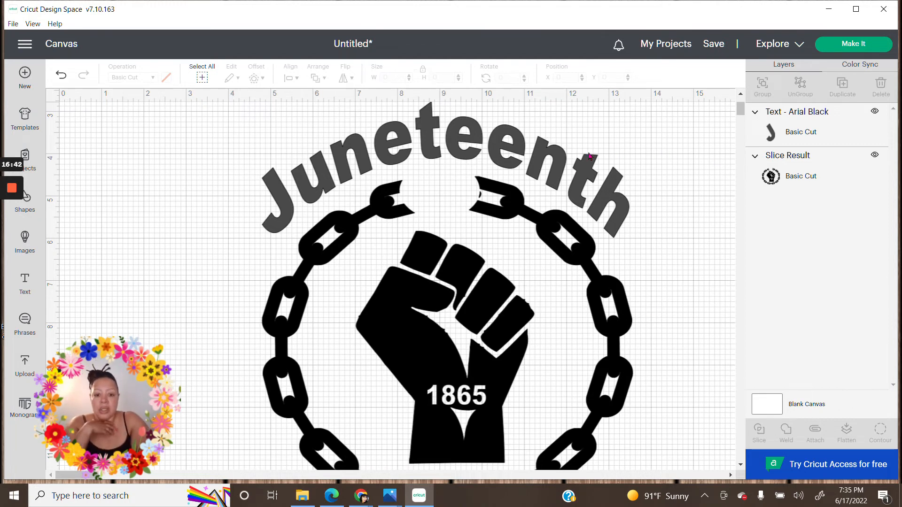
# Nudge the curved Juneteenth text slightly down and across to about X 4.93, Y 2.83.
pyautogui.click(558, 176)
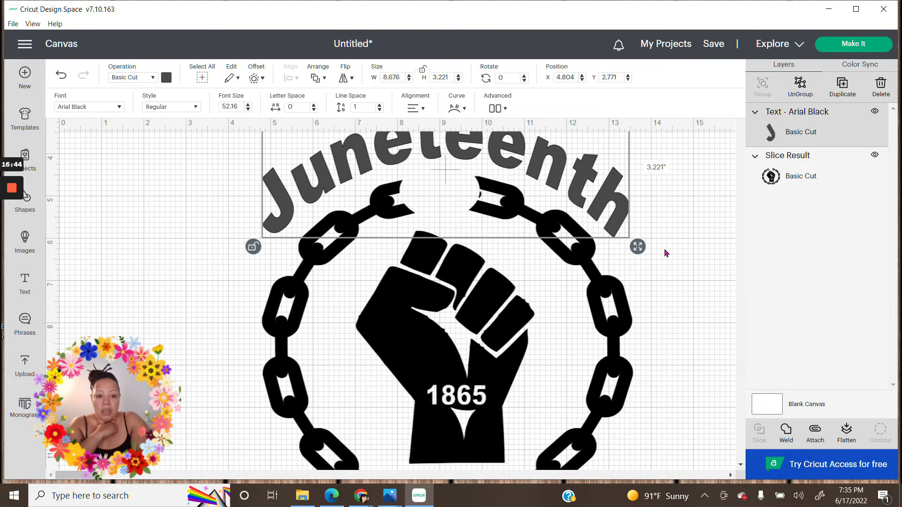
pyautogui.moveTo(603, 194); pyautogui.dragTo(609, 199)
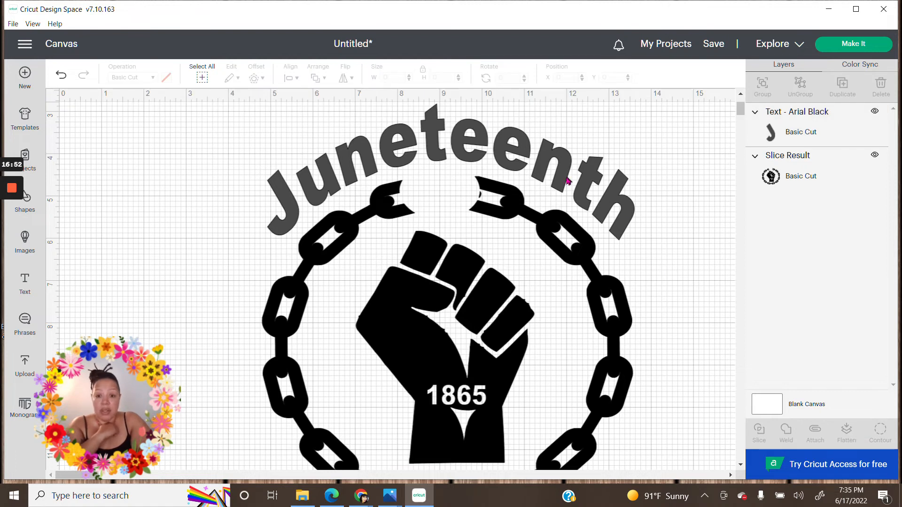
pyautogui.click(609, 205)
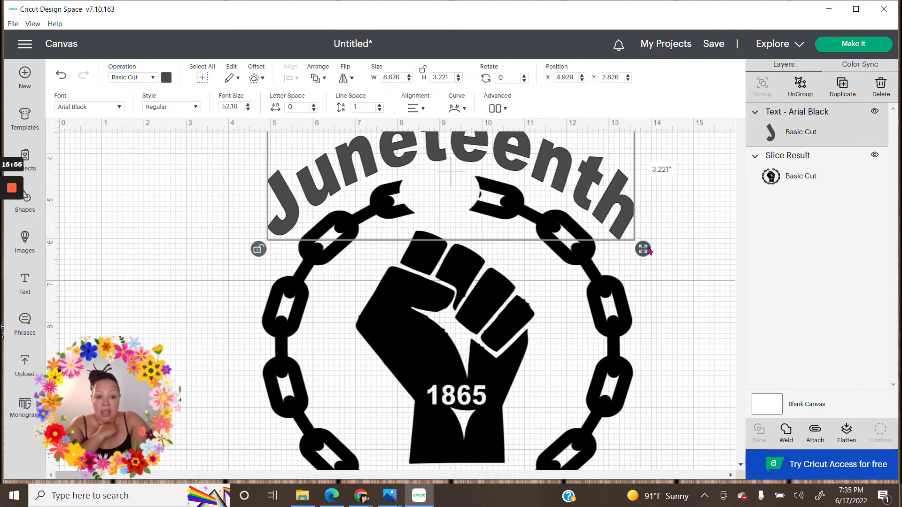
# Slightly flatten the Juneteenth text's curve and nudge the fist-and-chain design to about X 4.81, Y 4.54.
pyautogui.click(455, 110)
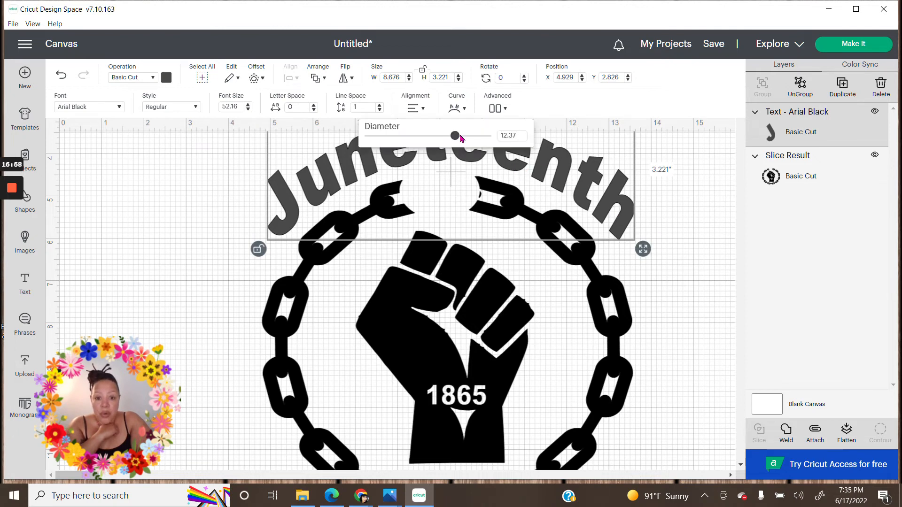
pyautogui.moveTo(456, 137); pyautogui.dragTo(452, 135)
pyautogui.click(682, 311)
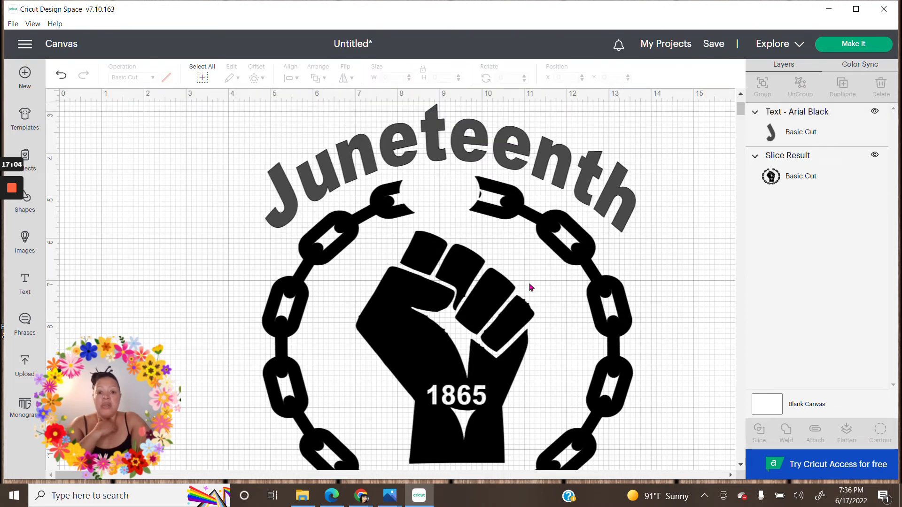
pyautogui.moveTo(555, 287); pyautogui.dragTo(558, 286)
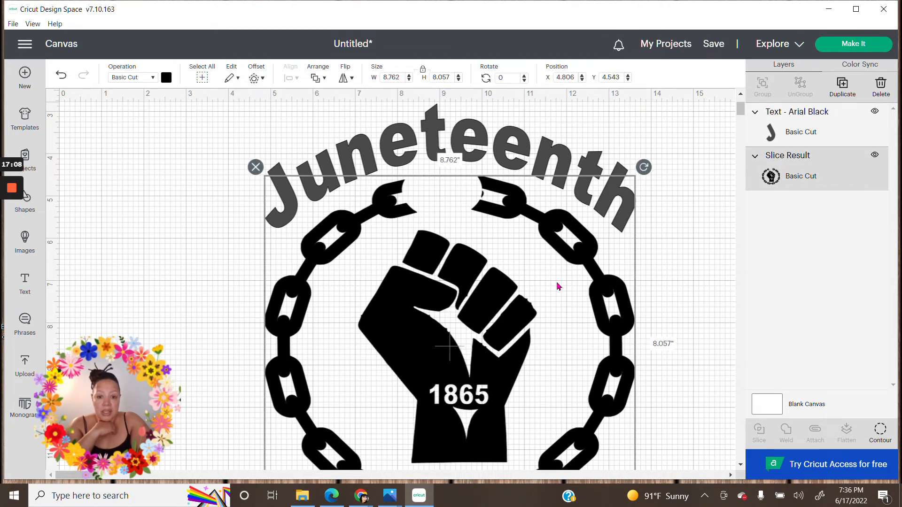
pyautogui.click(689, 282)
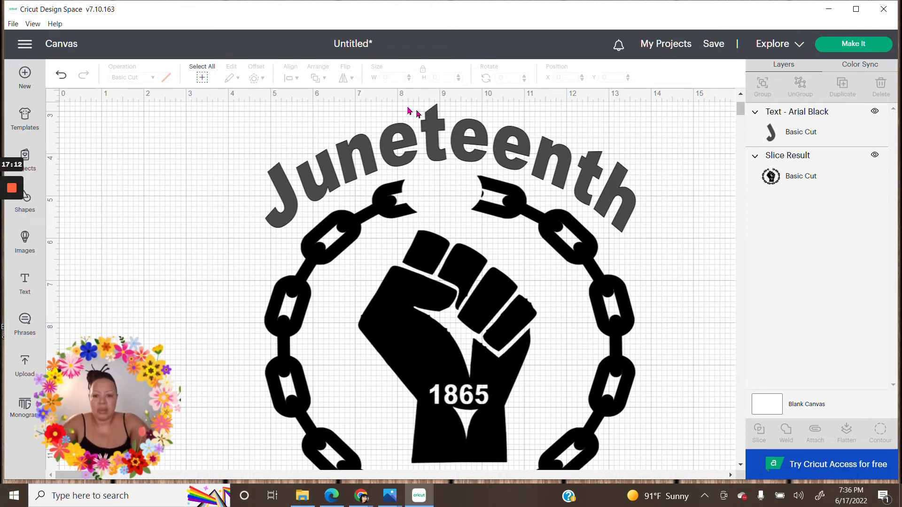
# Change the curved Juneteenth text's font to Bernard MT Condensed.
pyautogui.click(400, 151)
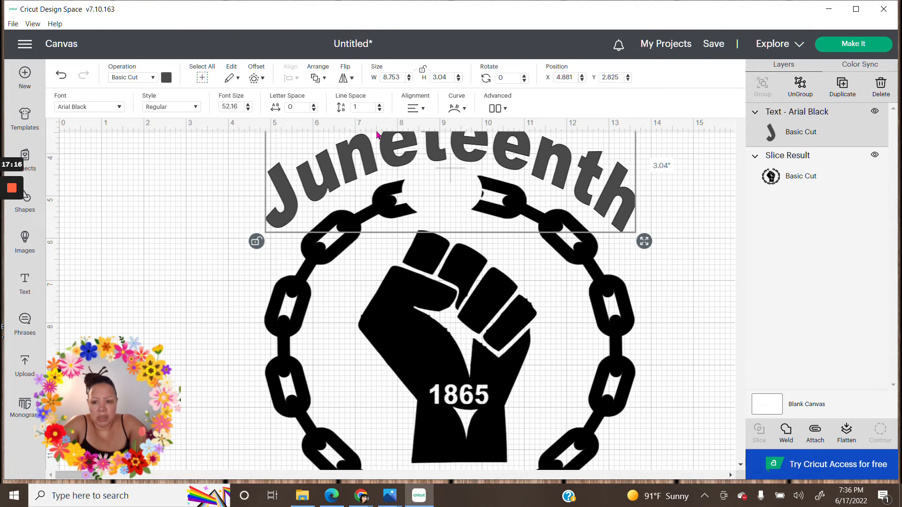
pyautogui.click(120, 108)
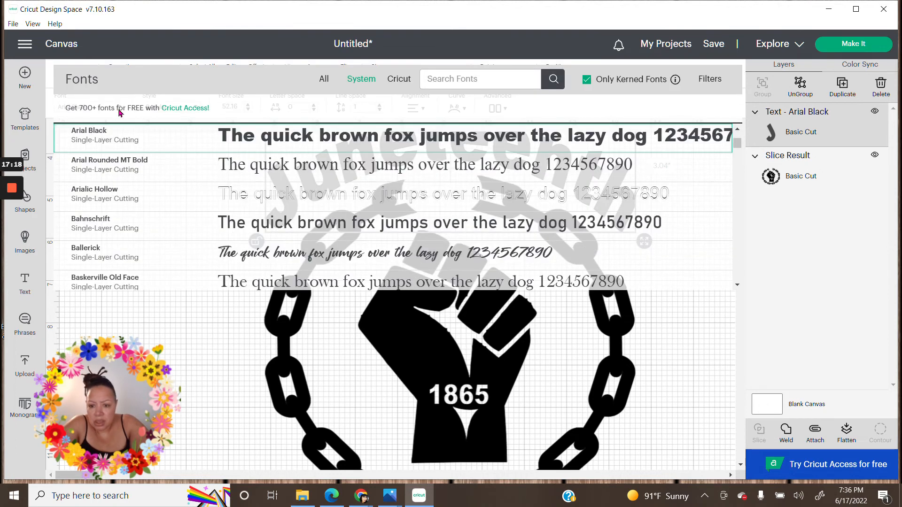
pyautogui.scroll(-3, 225, 216)
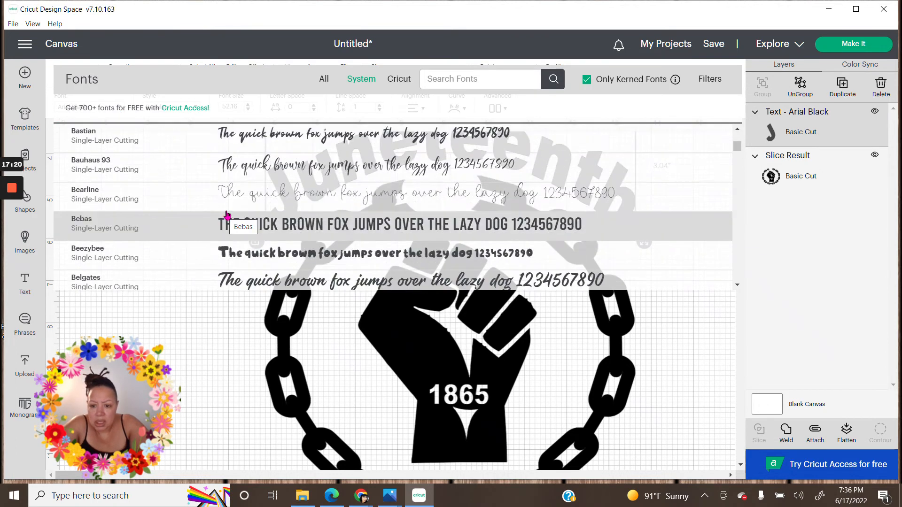
pyautogui.scroll(-2, 225, 215)
pyautogui.scroll(-4, 228, 214)
pyautogui.scroll(-2, 229, 215)
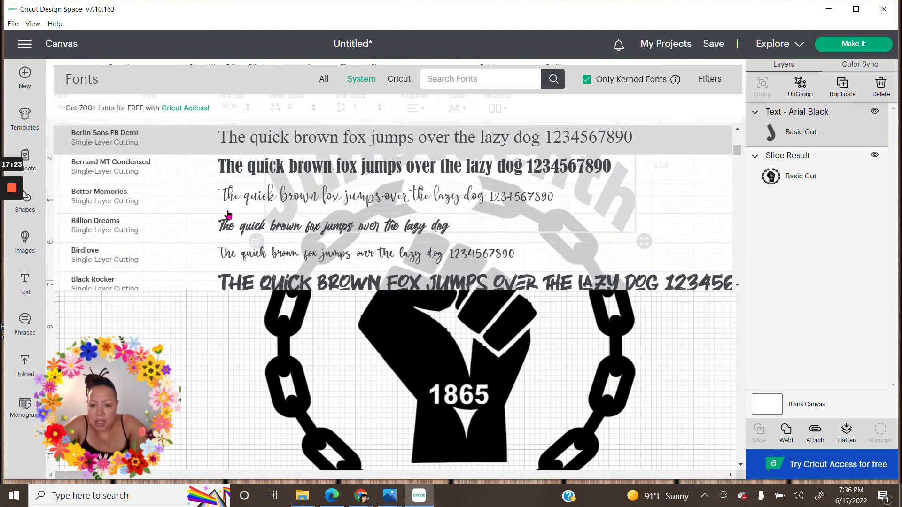
pyautogui.click(280, 171)
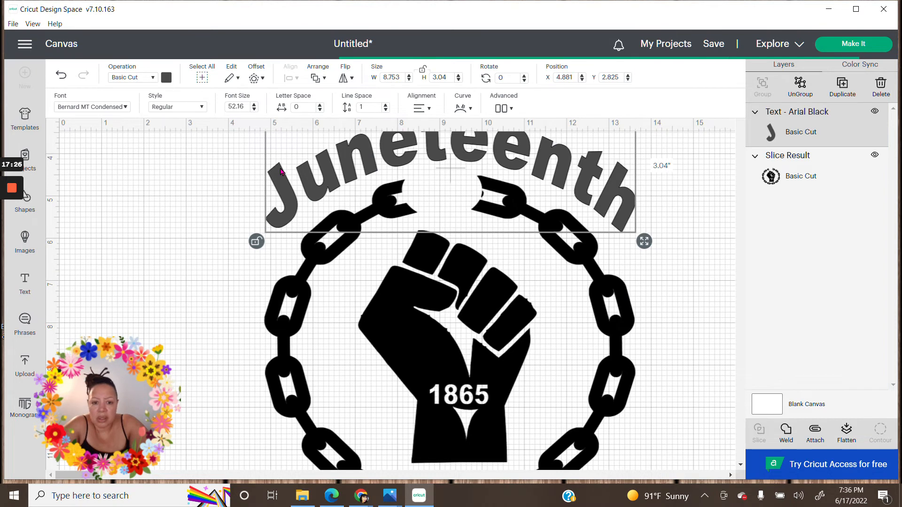
pyautogui.scroll(3, 691, 304)
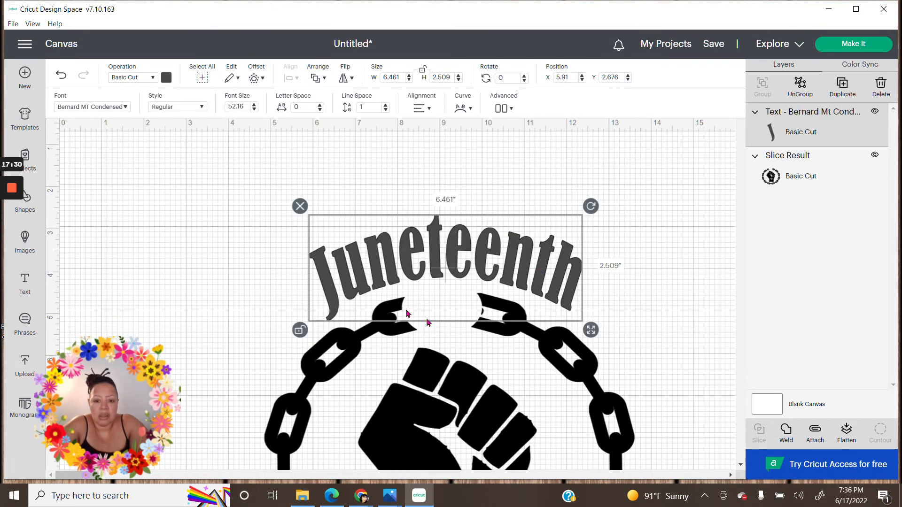
# Enlarge the Juneteenth text to about 8.16 by 3.27 inches and center it above the chain at about X 5.15, Y 2.30.
pyautogui.moveTo(592, 330); pyautogui.dragTo(665, 368)
pyautogui.moveTo(585, 305); pyautogui.dragTo(547, 288)
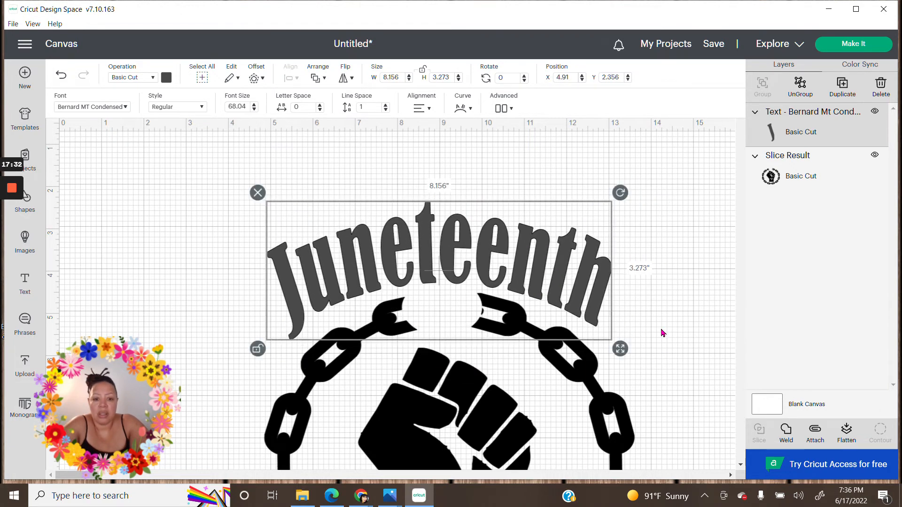
pyautogui.scroll(-3, 662, 333)
pyautogui.scroll(3, 661, 324)
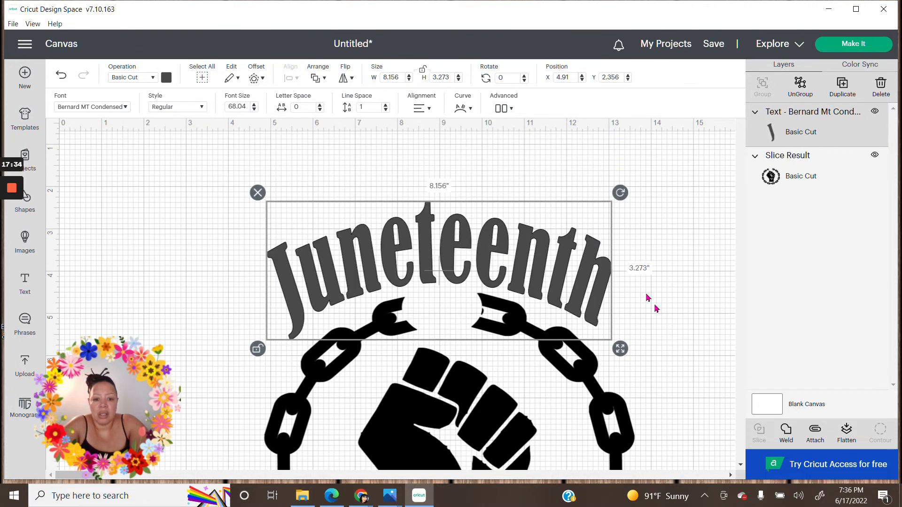
pyautogui.moveTo(591, 279); pyautogui.dragTo(601, 276)
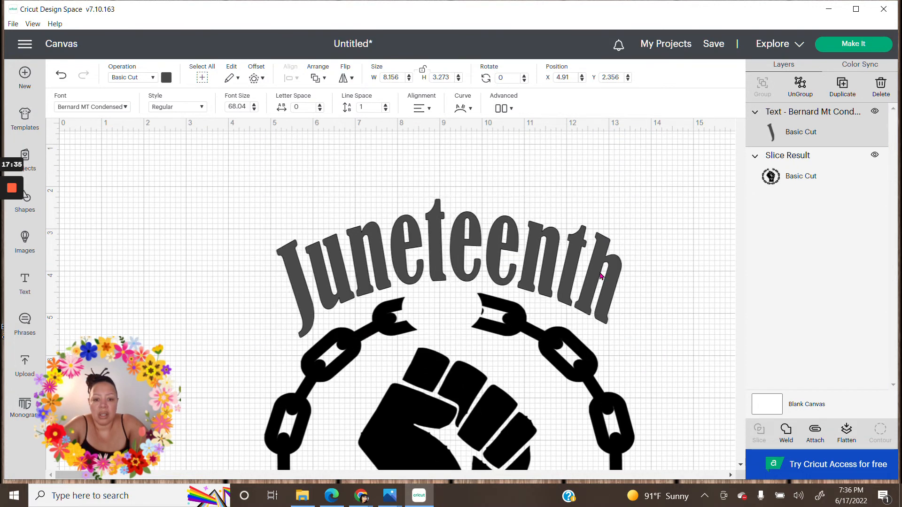
pyautogui.click(686, 310)
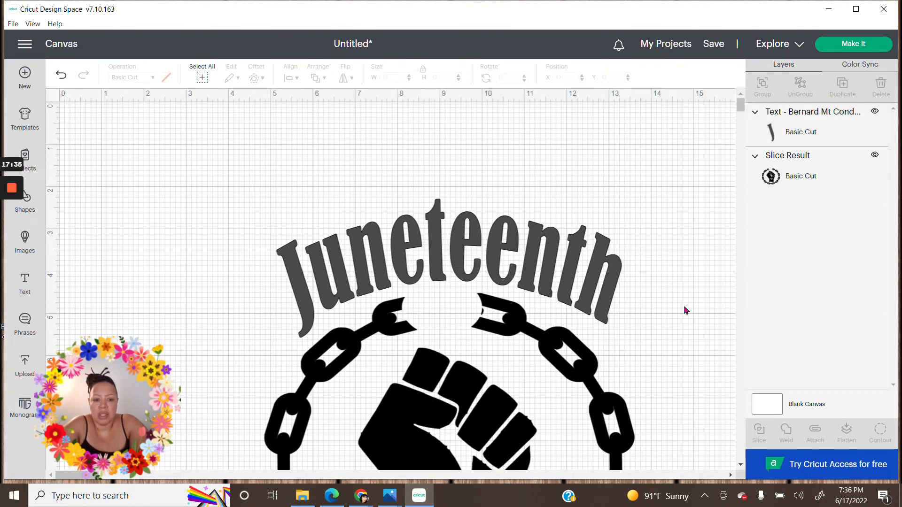
# Set the Juneteenth text in Burbank Big Condensed and enlarge it to about 4.37 by 1.36 inches, clear above the chain opening.
pyautogui.click(384, 249)
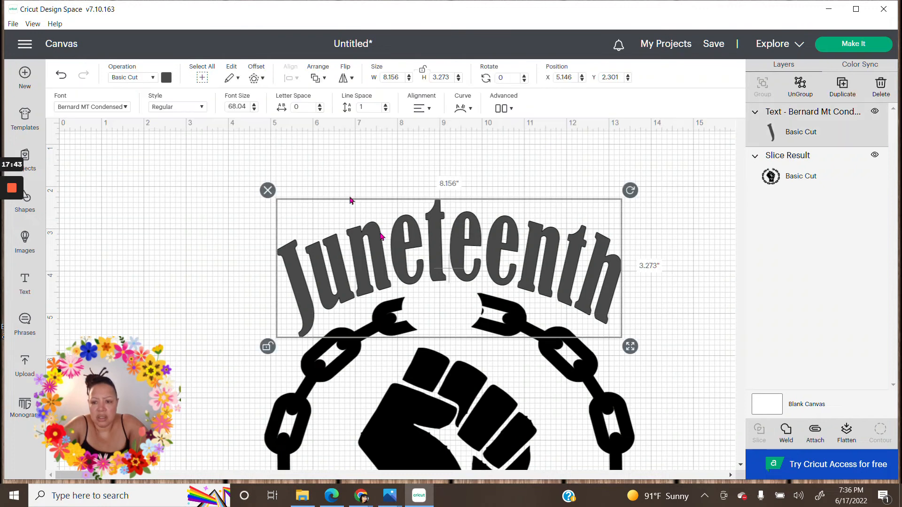
pyautogui.click(126, 108)
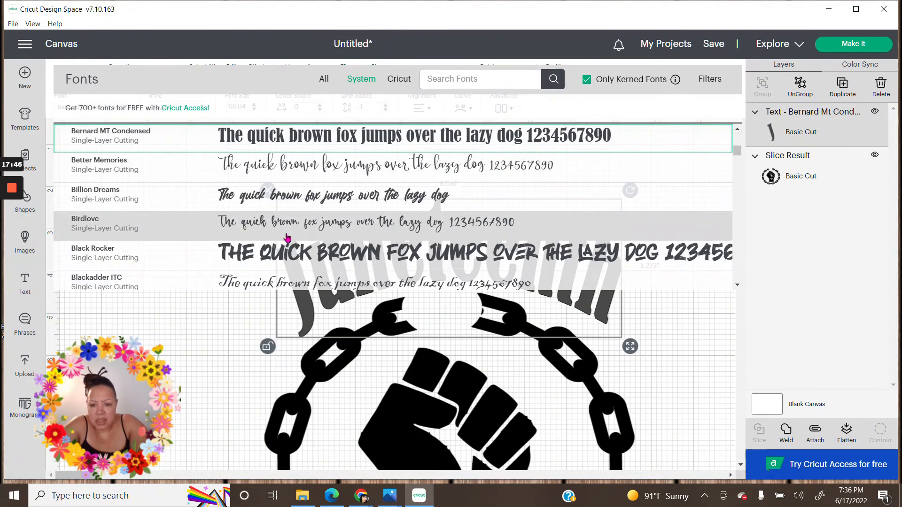
pyautogui.scroll(-3, 287, 237)
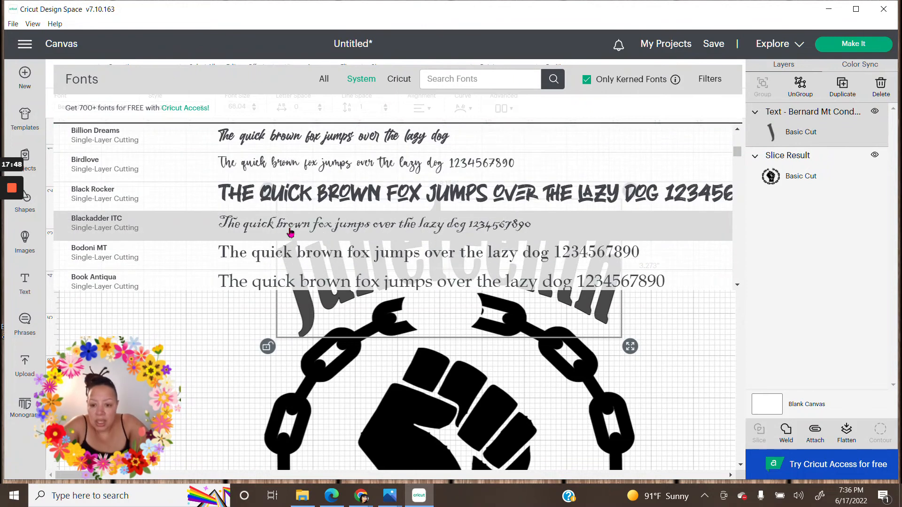
pyautogui.scroll(-3, 290, 234)
pyautogui.scroll(-2, 289, 232)
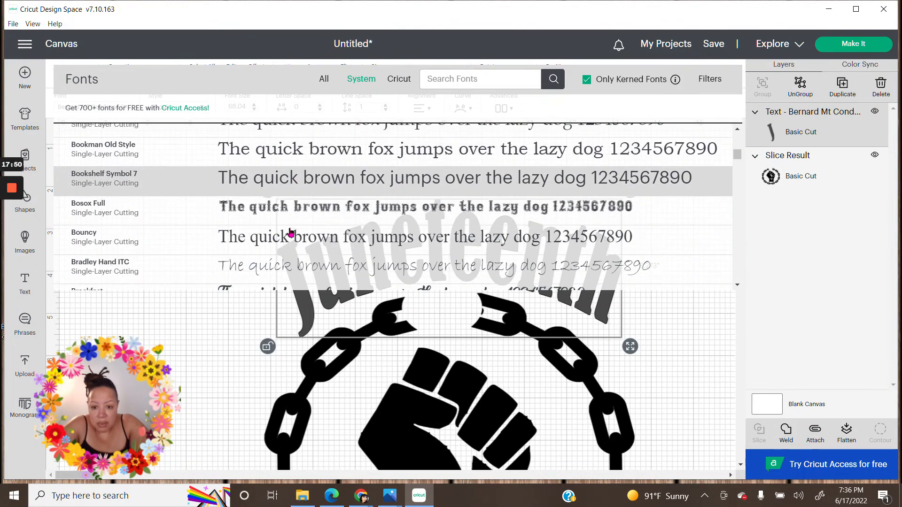
pyautogui.scroll(-2, 288, 231)
pyautogui.scroll(-2, 288, 231)
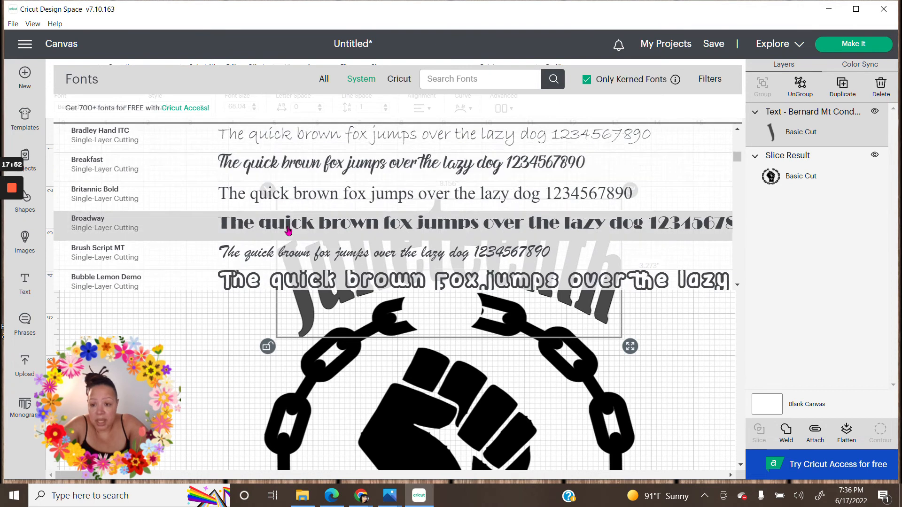
pyautogui.scroll(-4, 288, 230)
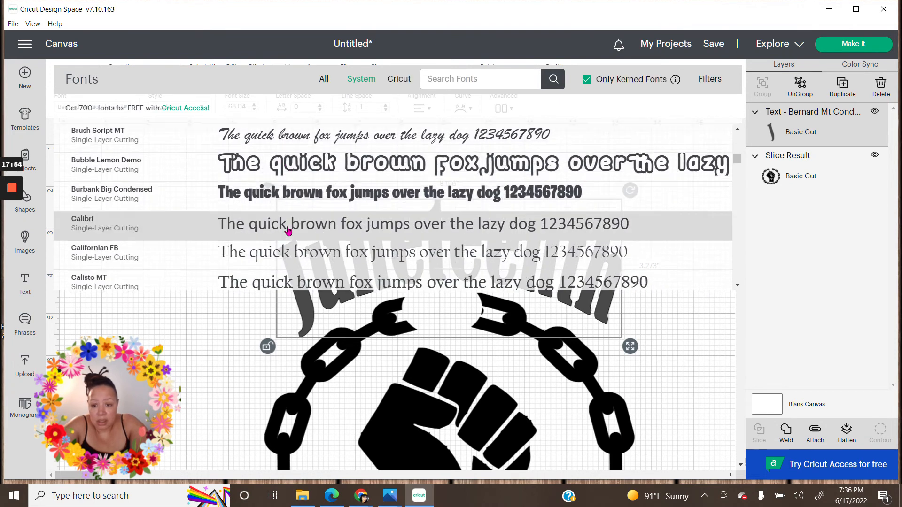
pyautogui.click(292, 195)
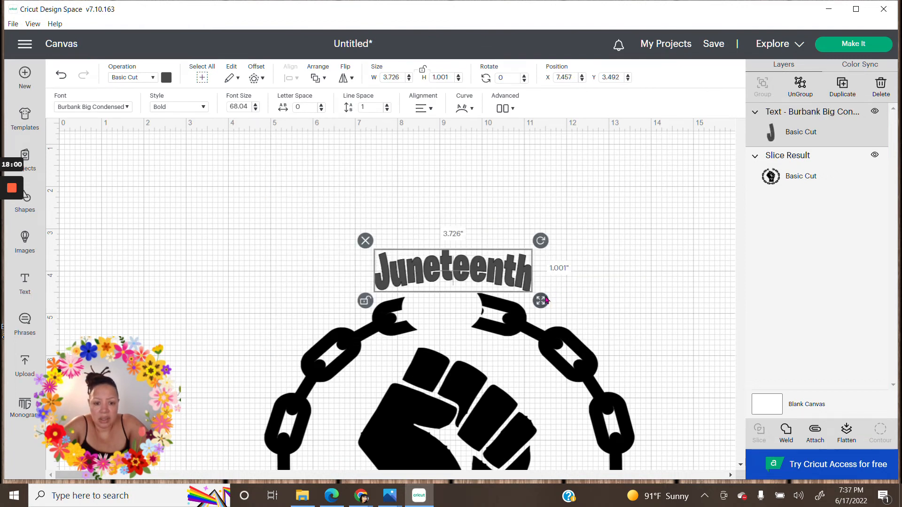
pyautogui.moveTo(541, 302); pyautogui.dragTo(567, 309)
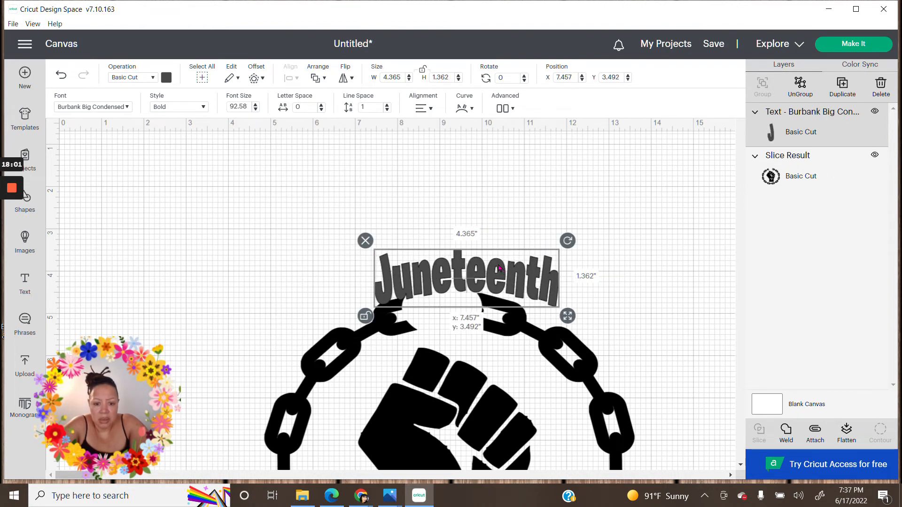
pyautogui.moveTo(501, 271); pyautogui.dragTo(480, 233)
# Retype the curved text in capitals as JUNETEENTH.
pyautogui.doubleClick(522, 251)
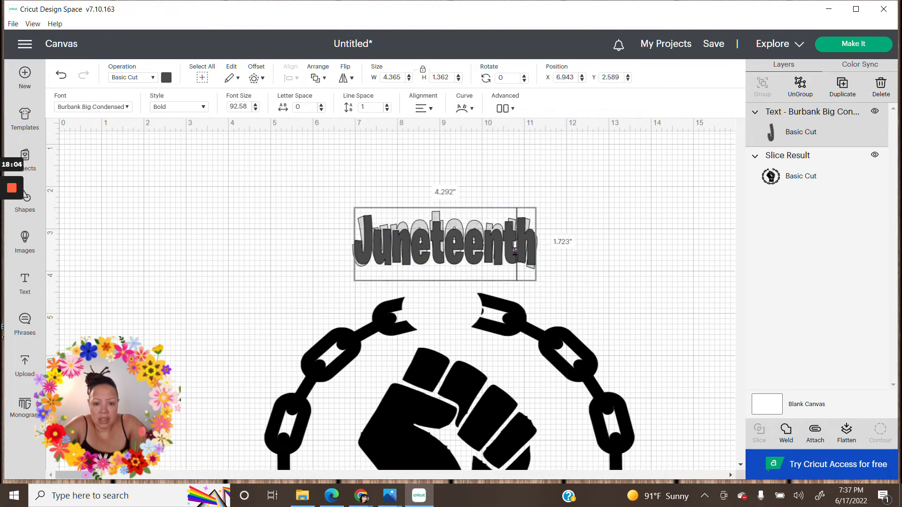
pyautogui.click(531, 248)
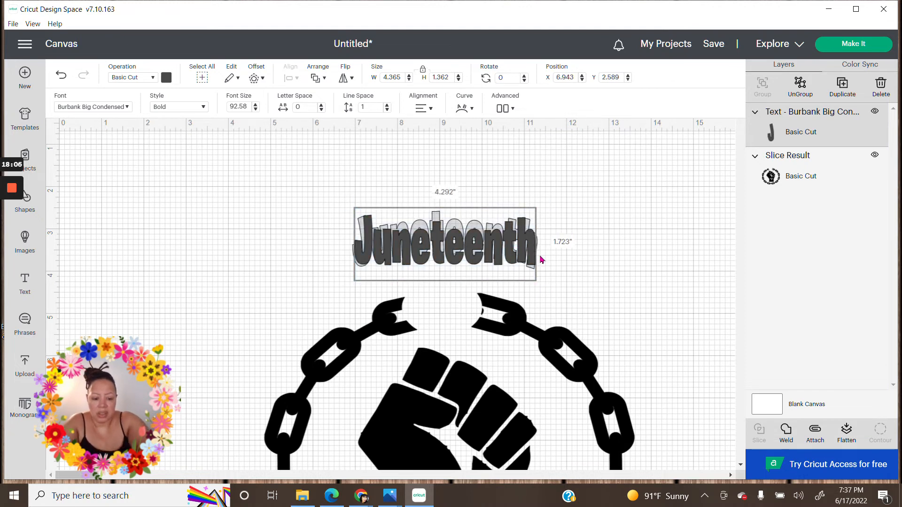
pyautogui.press('BackSpace')
pyautogui.press('BackSpace')
pyautogui.press('BackSpace')
pyautogui.press('BackSpace')
pyautogui.press('BackSpace')
pyautogui.press('BackSpace')
pyautogui.press('BackSpace')
pyautogui.press('BackSpace')
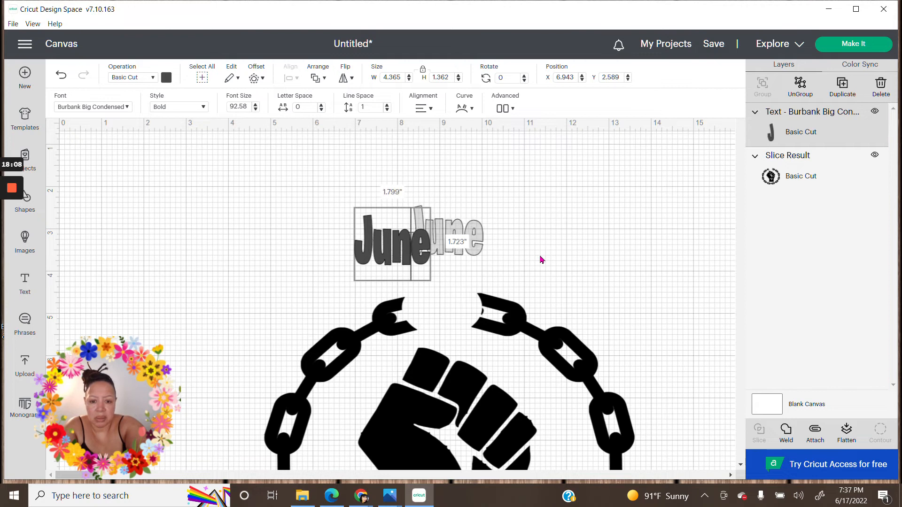
pyautogui.press('BackSpace')
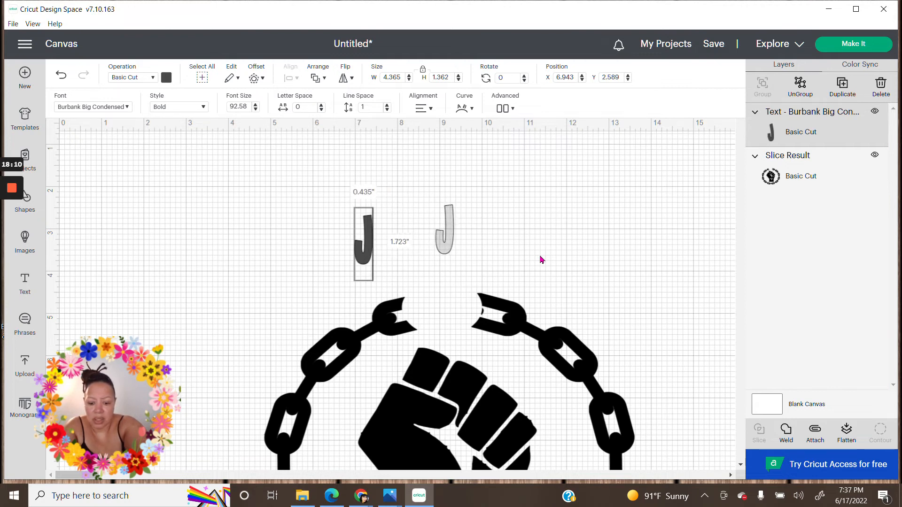
pyautogui.write('UNE')
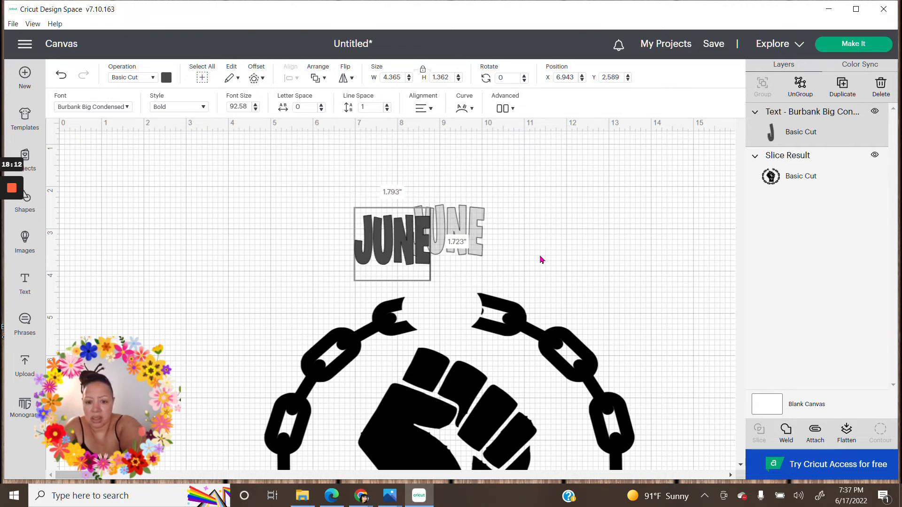
pyautogui.write('TEE')
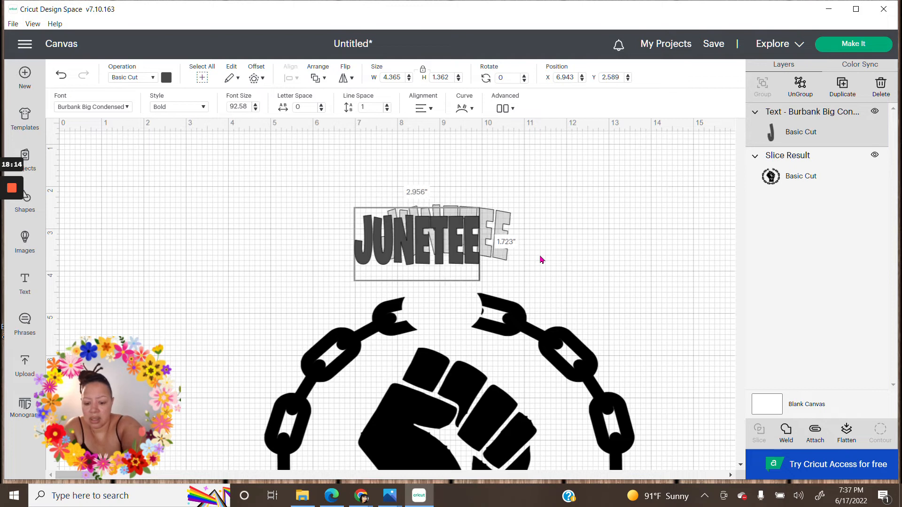
pyautogui.write('NTH')
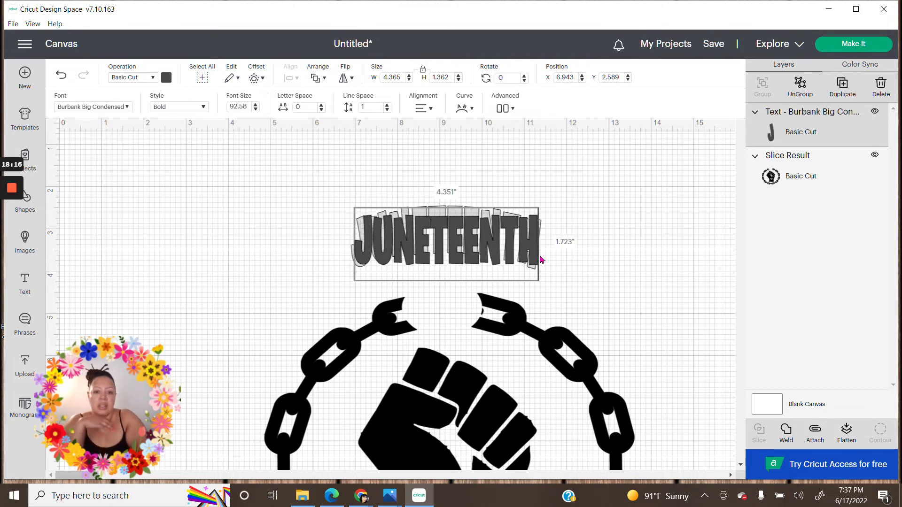
pyautogui.click(609, 269)
# Enlarge the JUNETEENTH text to about 6.06 by 2.46 inches and center it over the chain at about X 6.12, Y 2.25.
pyautogui.moveTo(550, 279); pyautogui.dragTo(614, 317)
pyautogui.moveTo(586, 274); pyautogui.dragTo(514, 274)
pyautogui.click(659, 293)
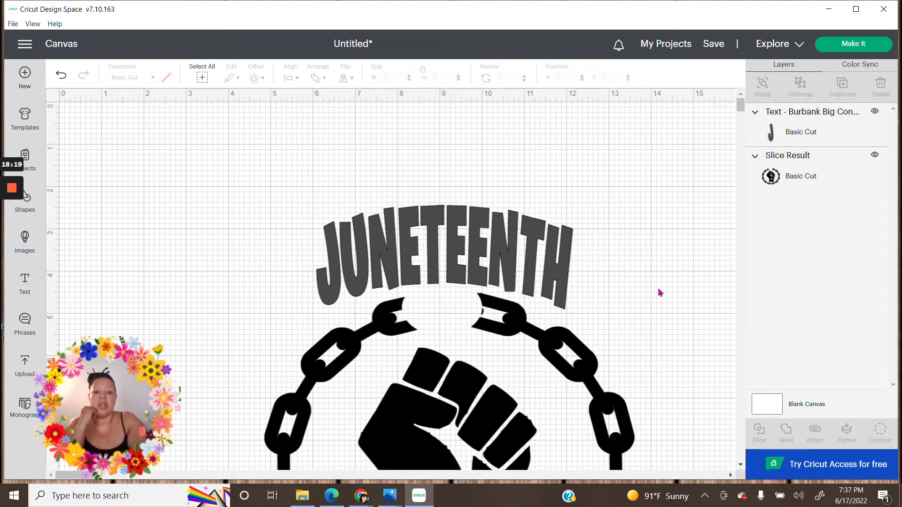
pyautogui.scroll(-3, 658, 293)
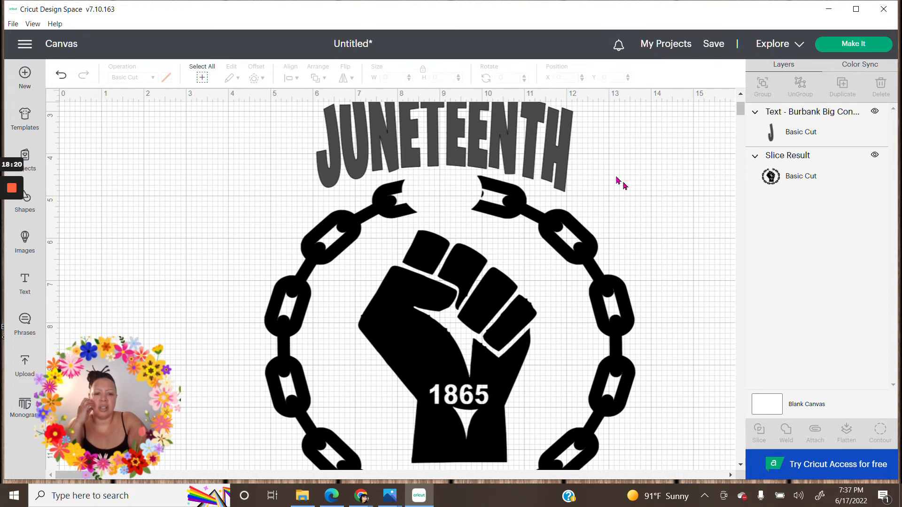
pyautogui.scroll(3, 674, 247)
pyautogui.moveTo(547, 269); pyautogui.dragTo(551, 259)
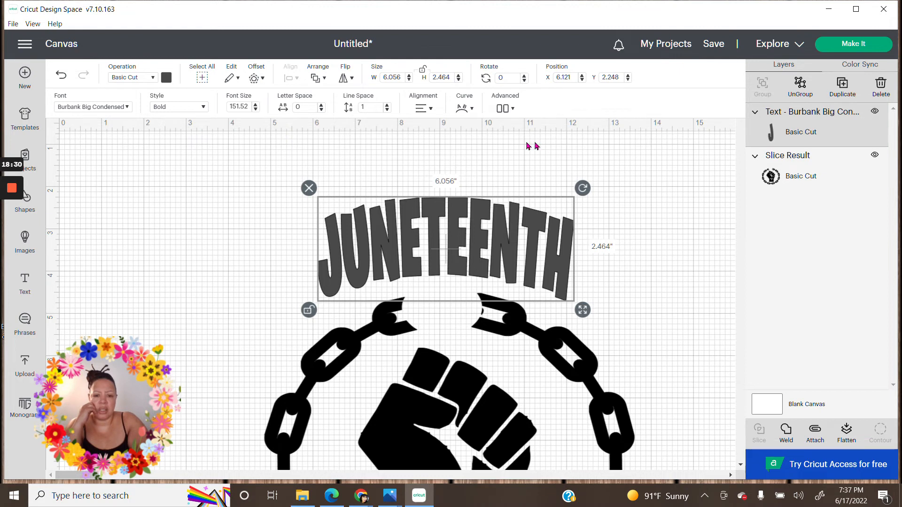
# Curve the JUNETEENTH text downward with a curve diameter of -37.529.
pyautogui.click(461, 108)
pyautogui.moveTo(453, 137); pyautogui.dragTo(423, 136)
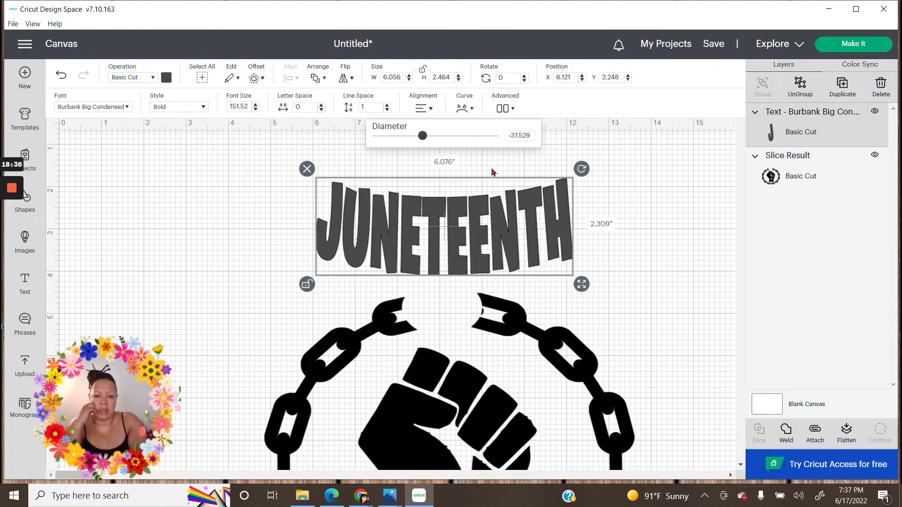
pyautogui.click(684, 263)
# Examine how the curved JUNETEENTH text fits with the fist, the 1865 cut-out and the chain border.
pyautogui.scroll(-3, 669, 266)
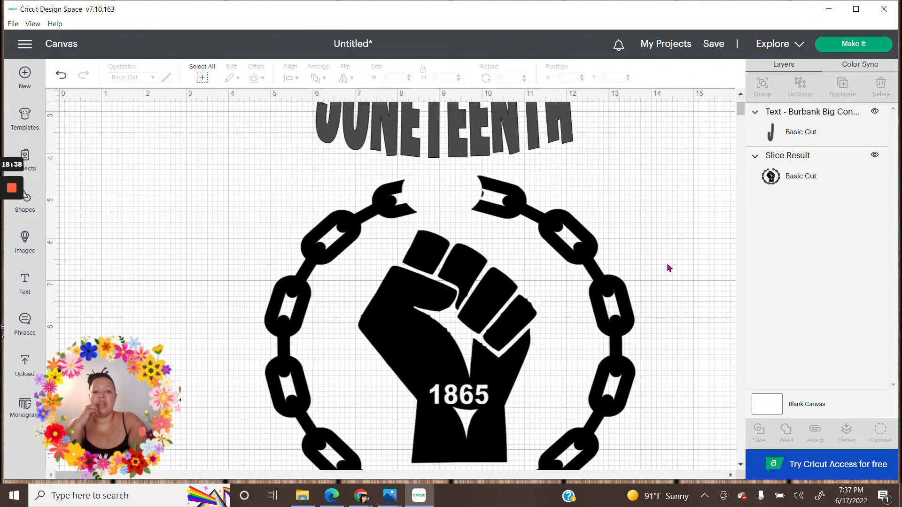
pyautogui.scroll(-4, 670, 254)
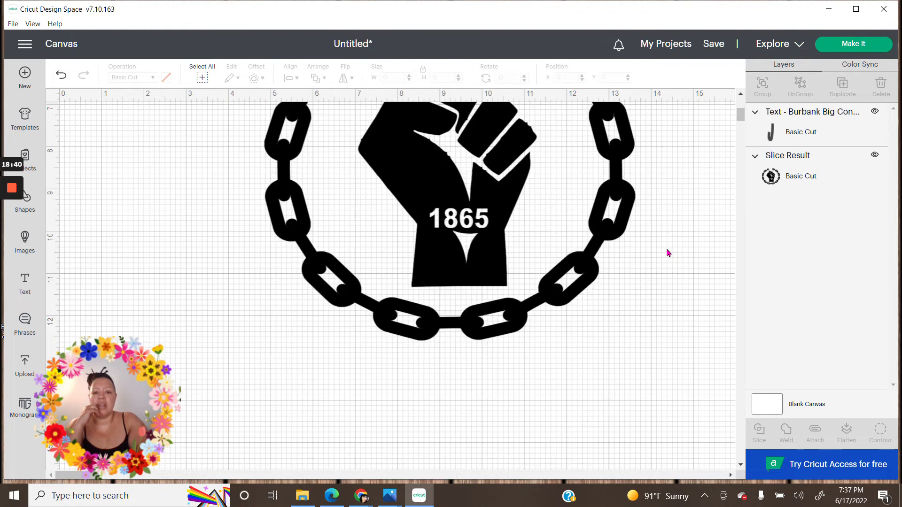
pyautogui.scroll(4, 669, 253)
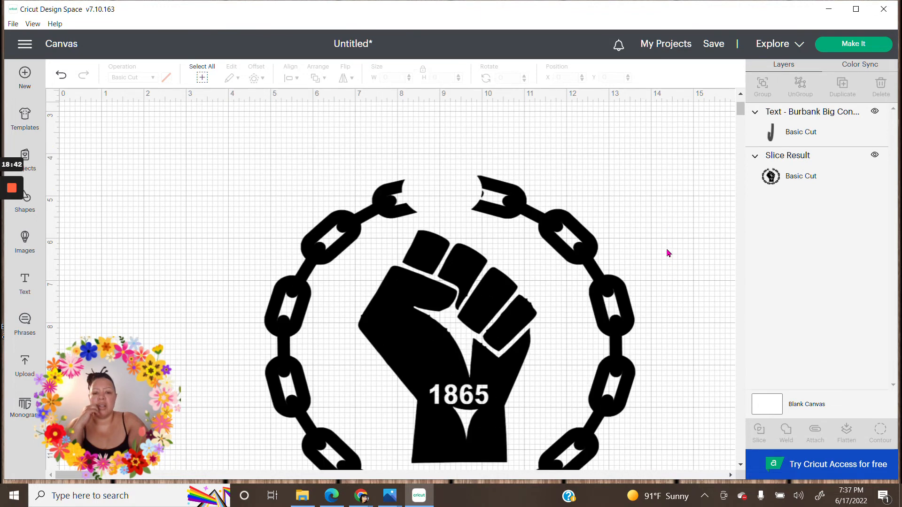
pyautogui.scroll(3, 669, 254)
pyautogui.scroll(-5, 668, 253)
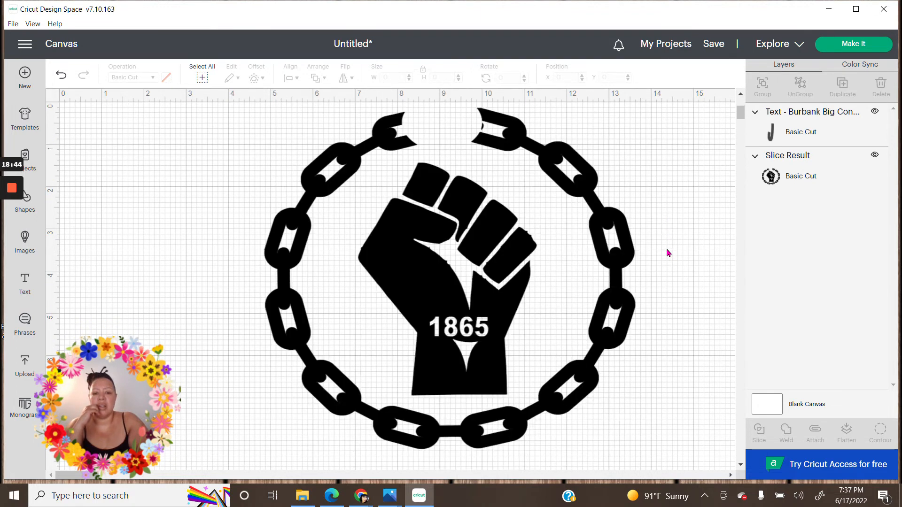
pyautogui.click(404, 226)
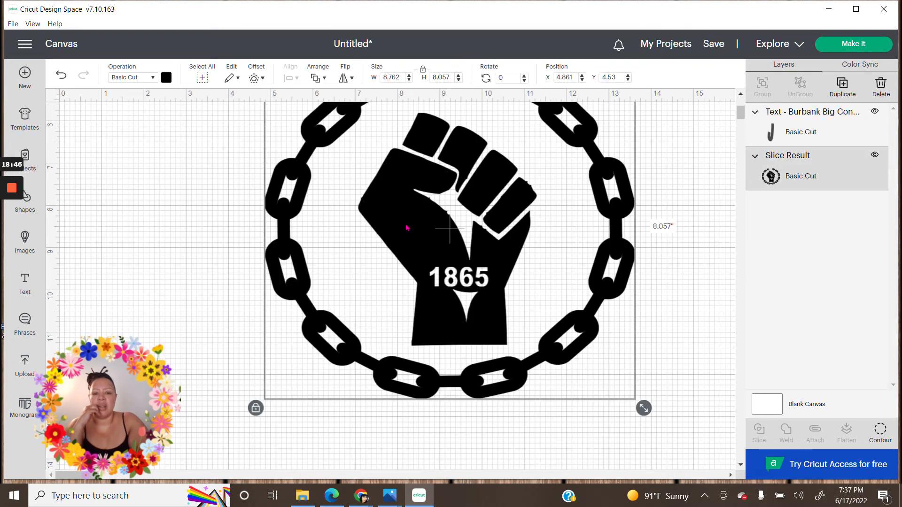
pyautogui.scroll(5, 554, 273)
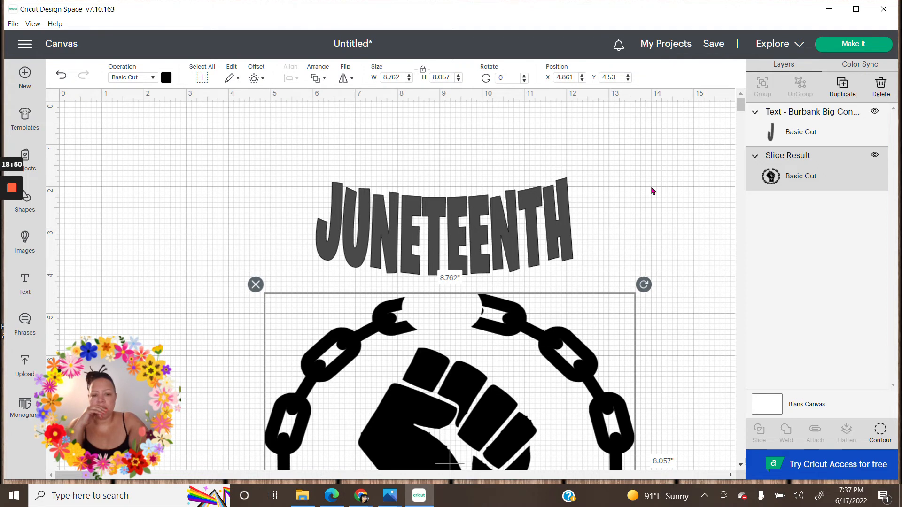
# Move the JUNETEENTH text to about X 5.87, Y 2.06 and set it in Copperplate Gothic Light.
pyautogui.moveTo(443, 232); pyautogui.dragTo(480, 241)
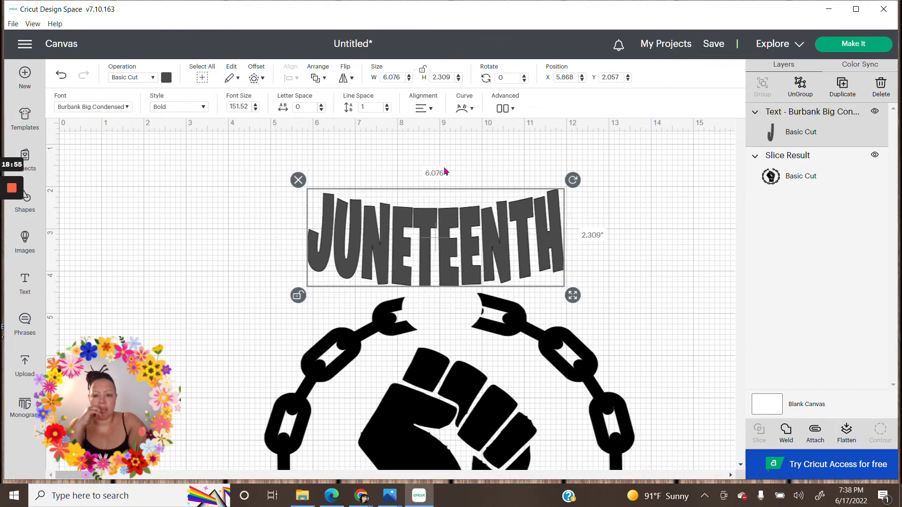
pyautogui.click(127, 107)
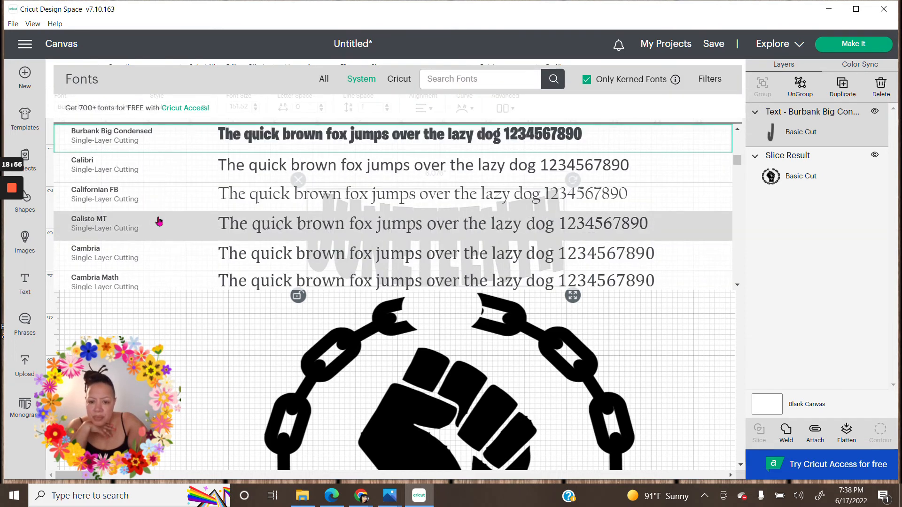
pyautogui.scroll(-5, 158, 220)
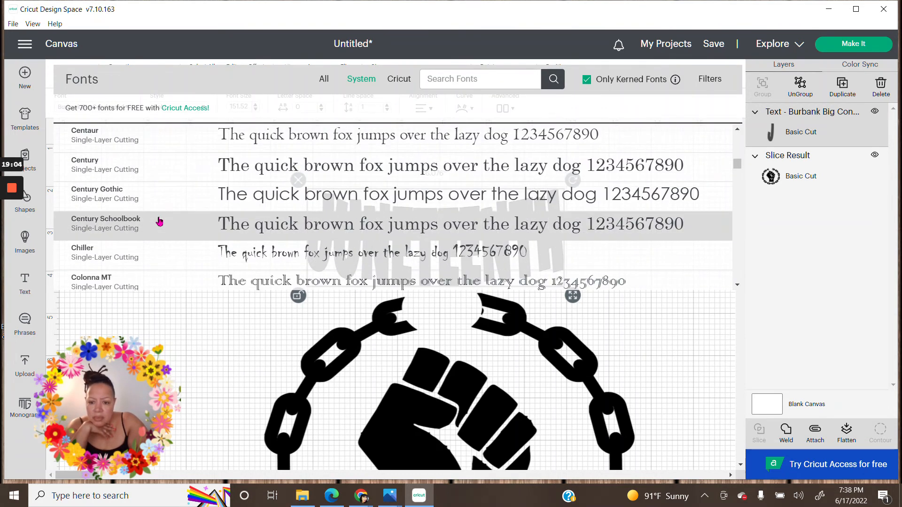
pyautogui.scroll(-3, 159, 222)
pyautogui.scroll(-3, 159, 221)
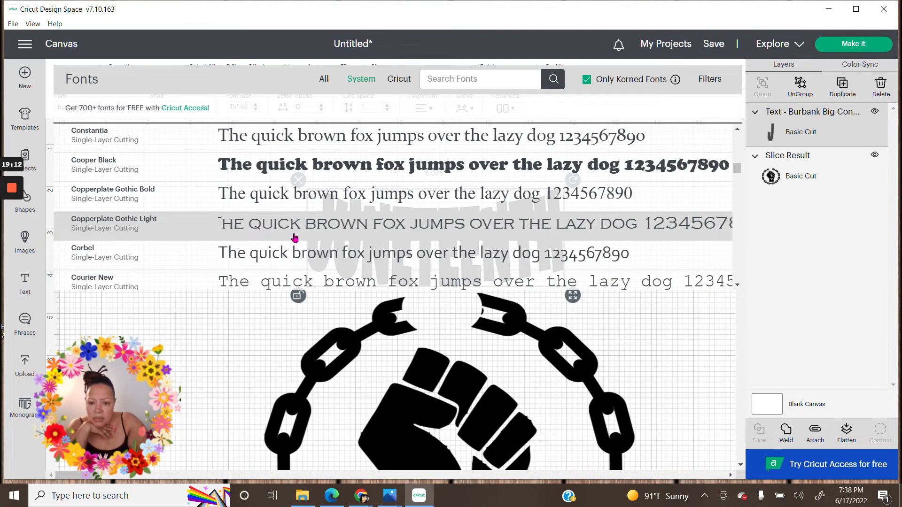
pyautogui.click(329, 224)
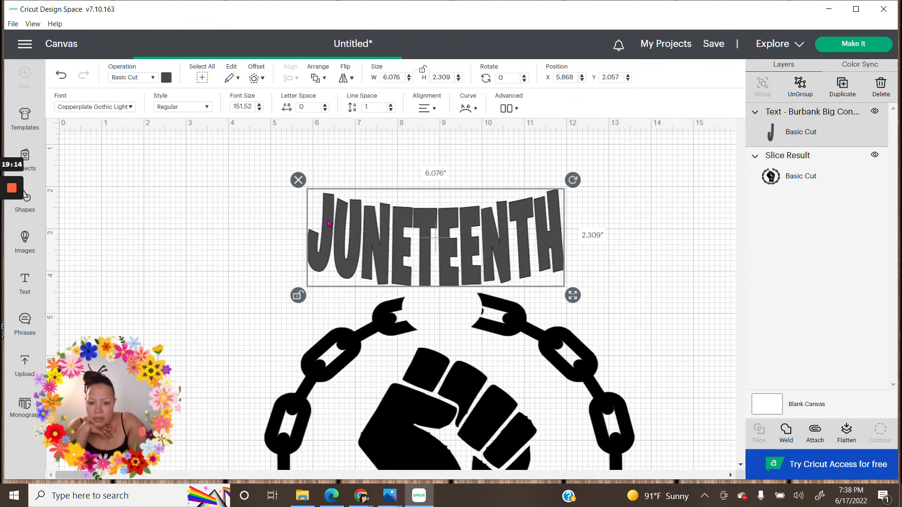
pyautogui.scroll(-4, 492, 236)
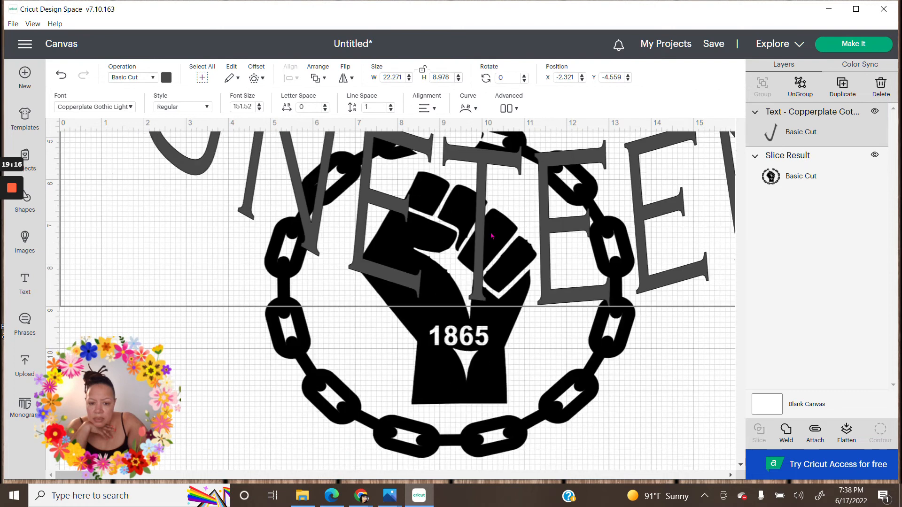
pyautogui.scroll(4, 492, 235)
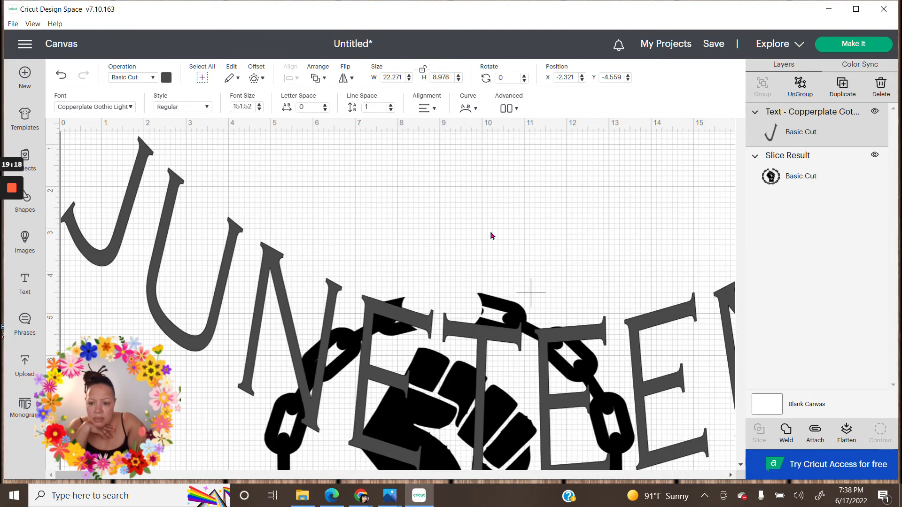
# Set the JUNETEENTH text in Haettenschweiler and move it to about X 2.81, Y 0.30.
pyautogui.click(131, 109)
pyautogui.scroll(-5, 399, 240)
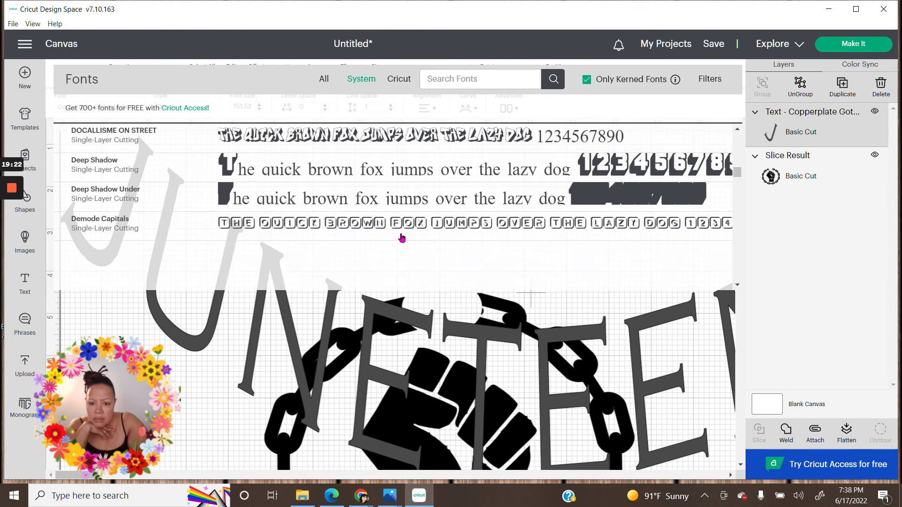
pyautogui.scroll(-5, 401, 237)
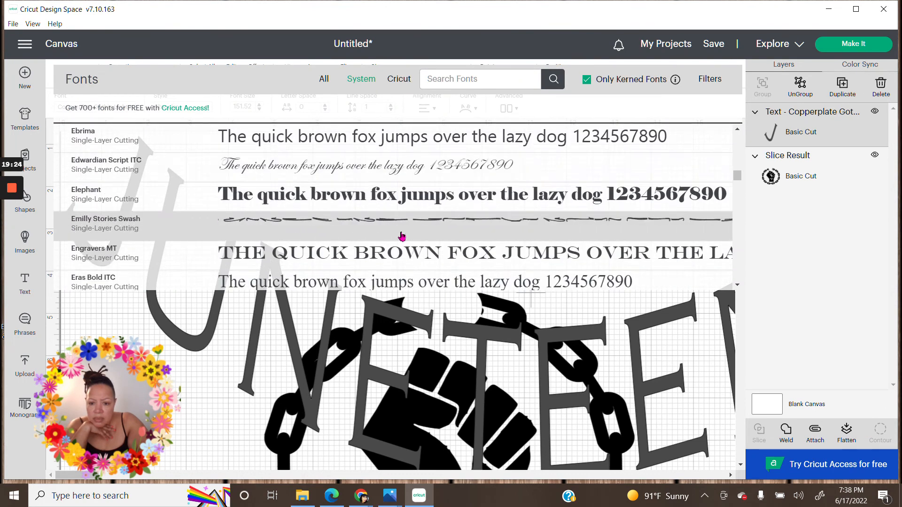
pyautogui.scroll(-2, 401, 236)
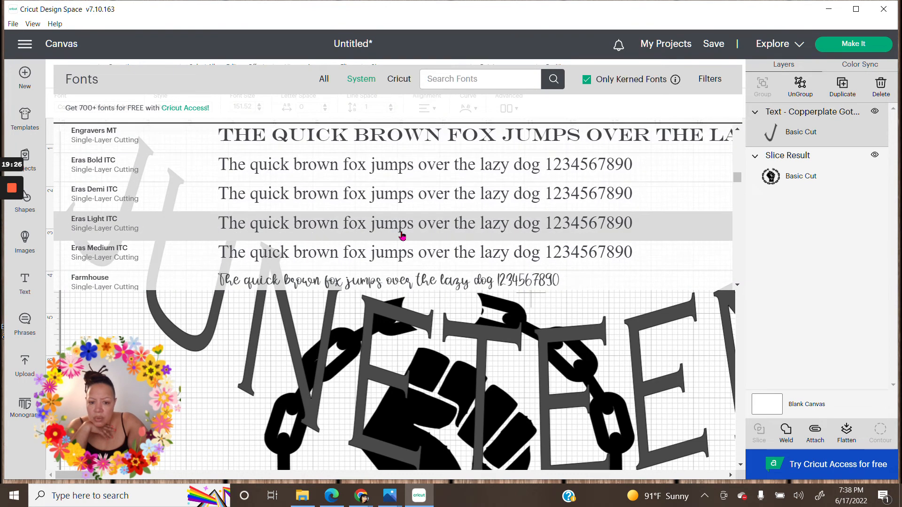
pyautogui.scroll(-2, 403, 236)
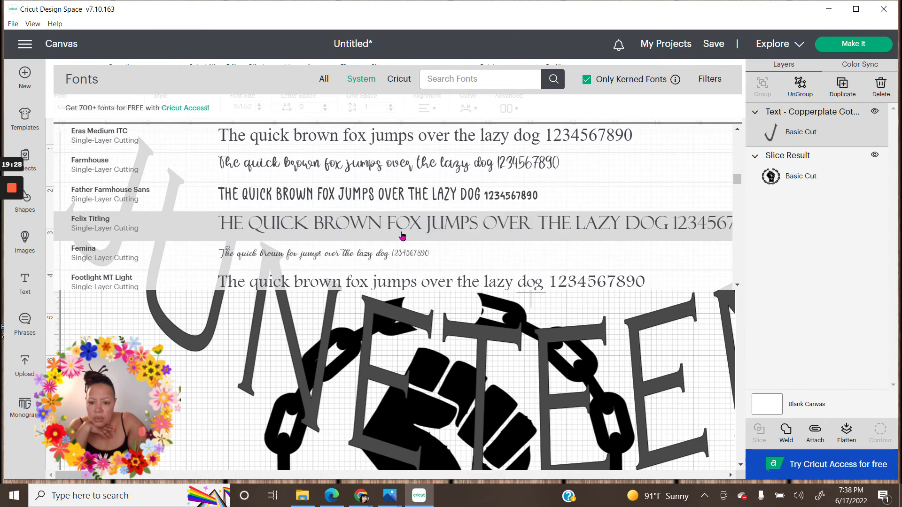
pyautogui.scroll(-1, 403, 234)
pyautogui.scroll(-2, 403, 233)
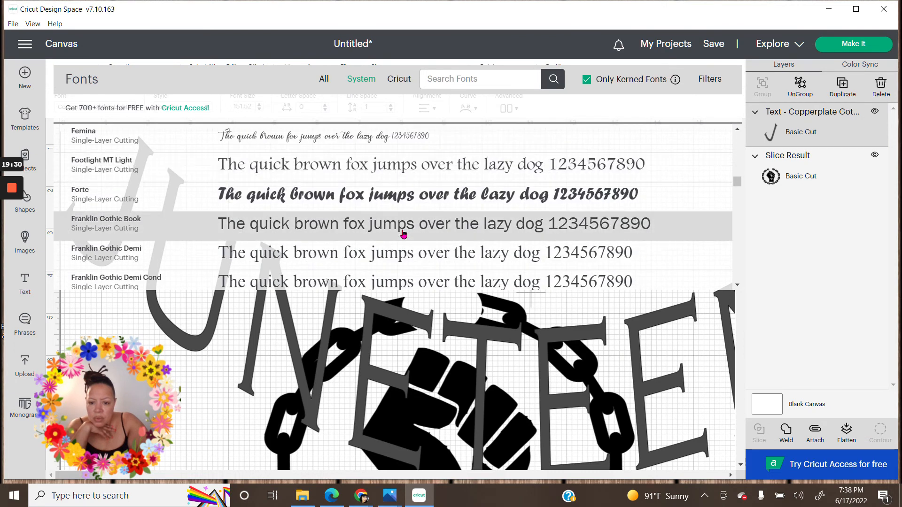
pyautogui.scroll(-3, 403, 234)
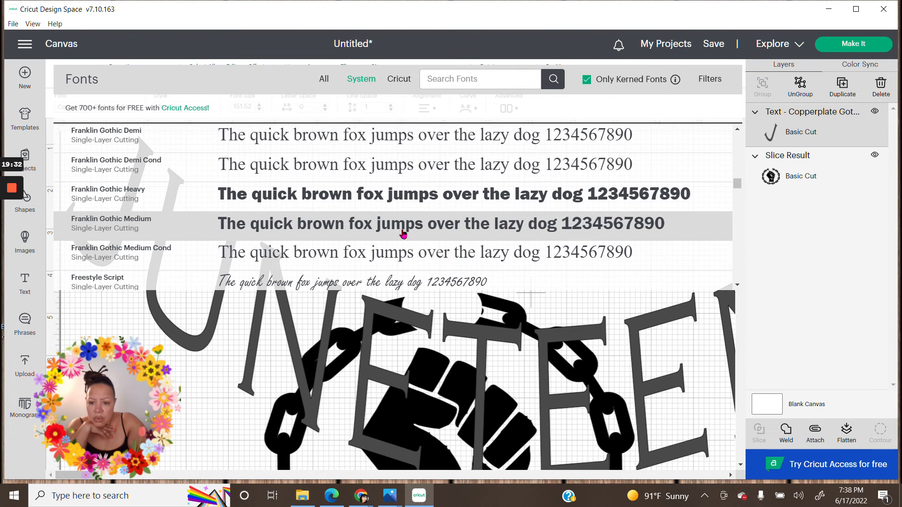
pyautogui.scroll(-3, 403, 234)
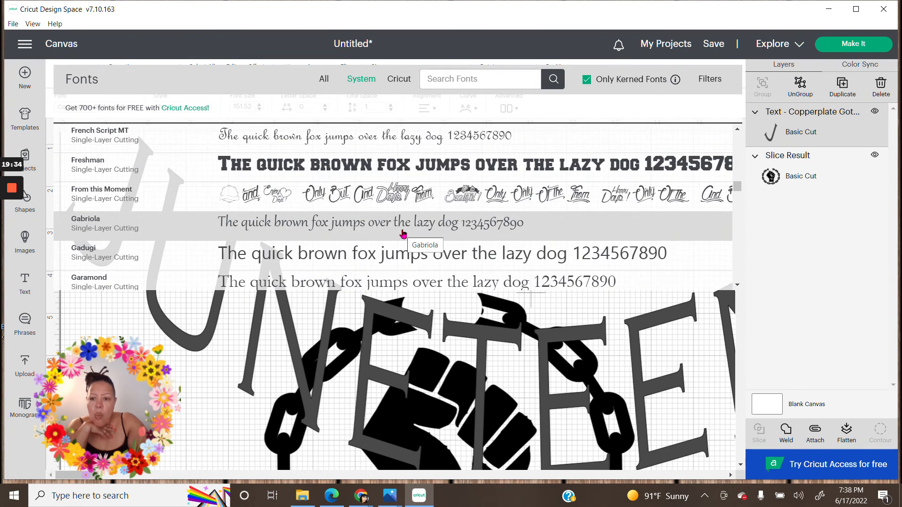
pyautogui.scroll(-3, 403, 233)
pyautogui.scroll(-2, 403, 233)
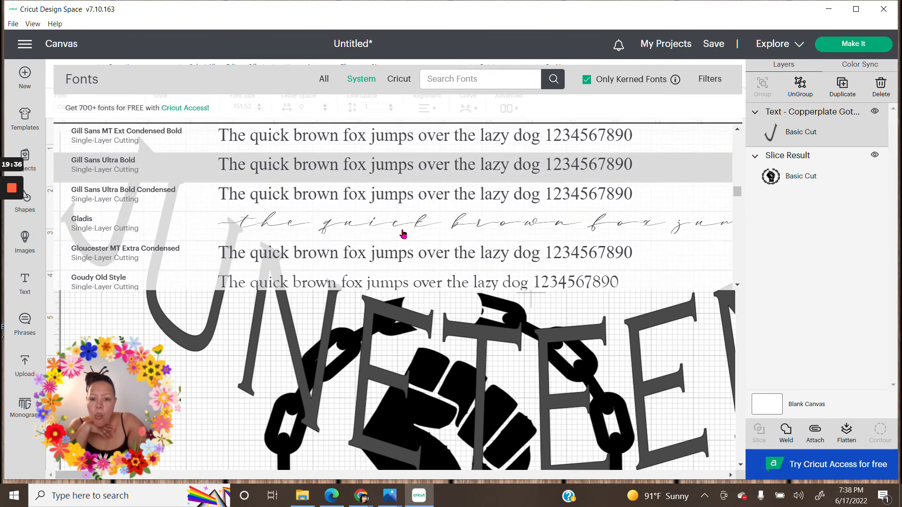
pyautogui.scroll(-2, 403, 233)
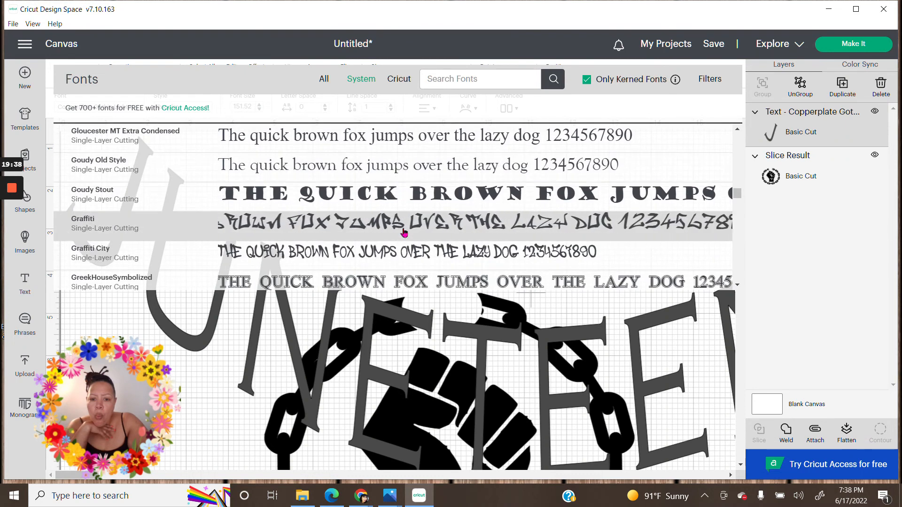
pyautogui.scroll(-2, 404, 231)
pyautogui.scroll(-1, 405, 232)
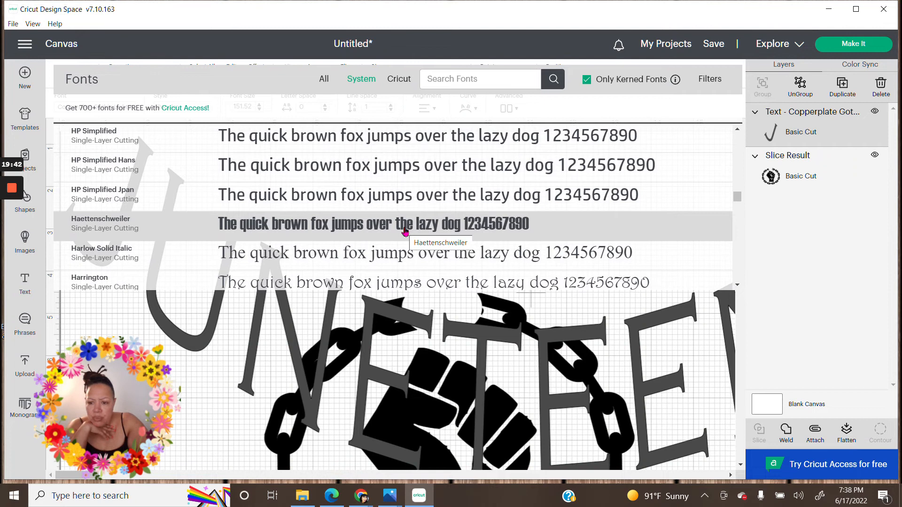
pyautogui.click(392, 228)
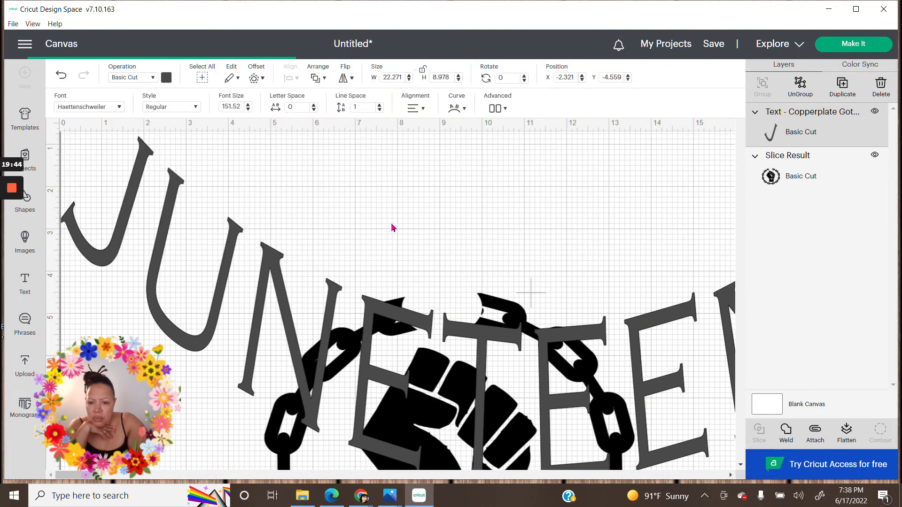
pyautogui.moveTo(519, 398); pyautogui.dragTo(400, 250)
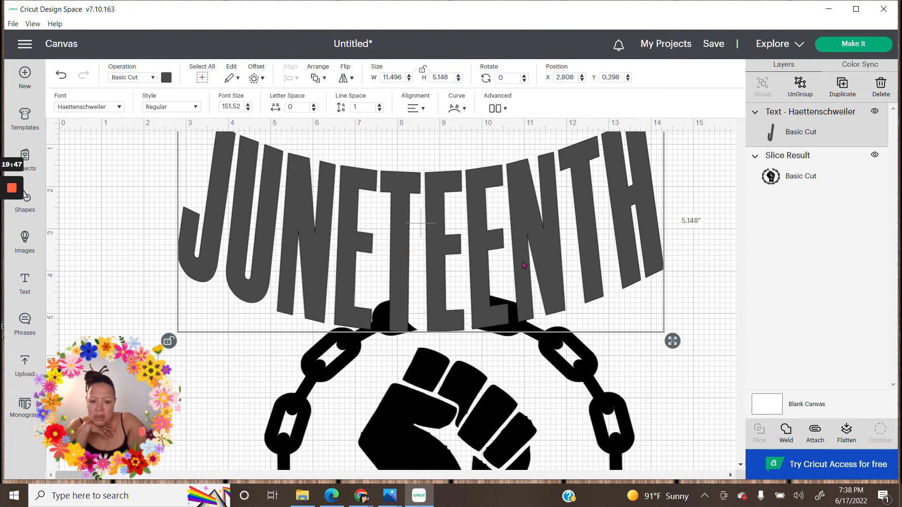
# Arch the JUNETEENTH text upward with a curve diameter of 73.879.
pyautogui.click(424, 109)
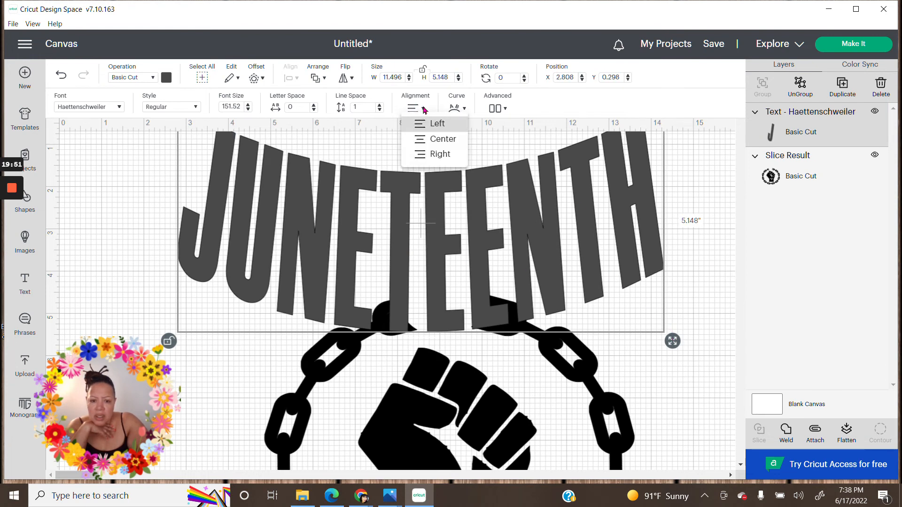
pyautogui.click(461, 110)
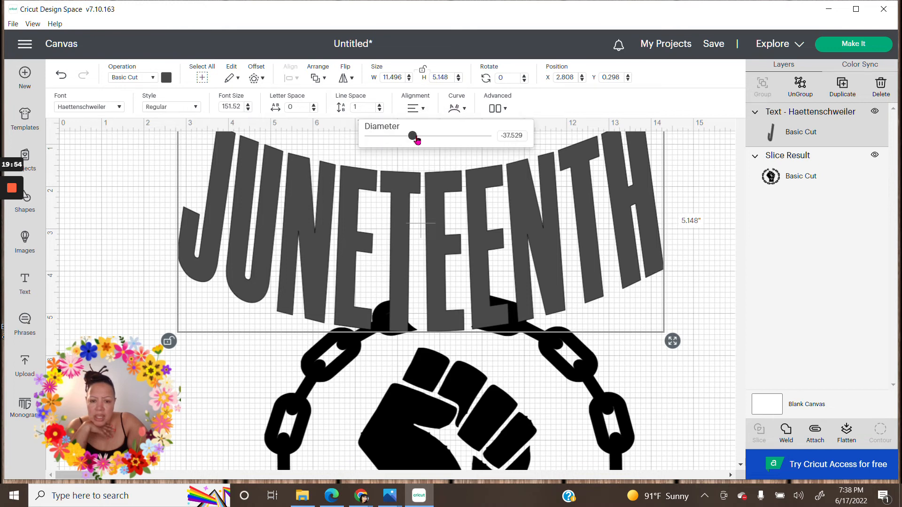
pyautogui.moveTo(418, 138); pyautogui.dragTo(431, 136)
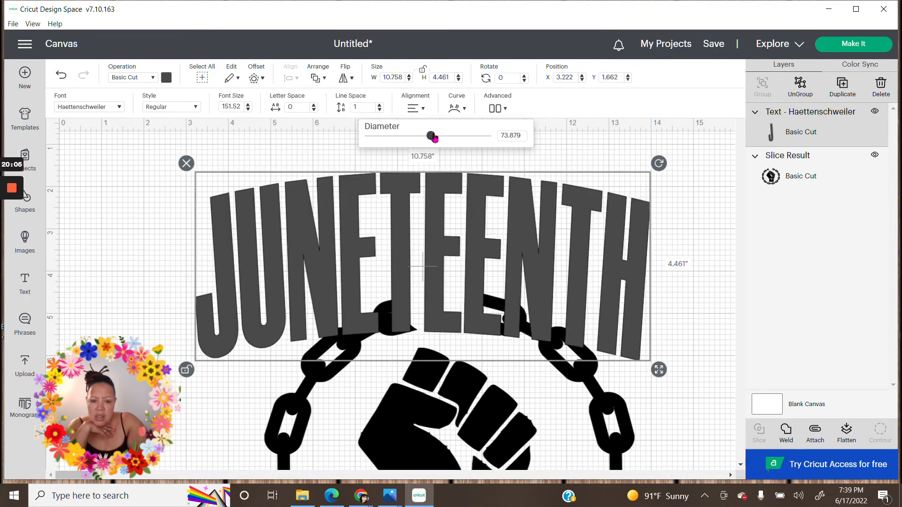
# Flatten the JUNETEENTH text to about 10.3 by 2.39 inches and place it just above the chain at about X 3.64, Y 2.16.
pyautogui.moveTo(658, 370); pyautogui.dragTo(647, 301)
pyautogui.moveTo(643, 288); pyautogui.dragTo(640, 284)
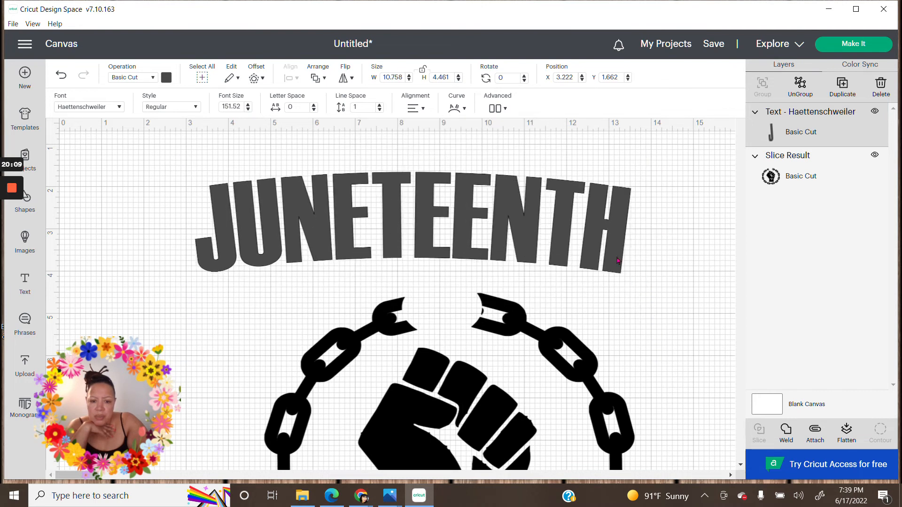
pyautogui.moveTo(590, 238); pyautogui.dragTo(607, 259)
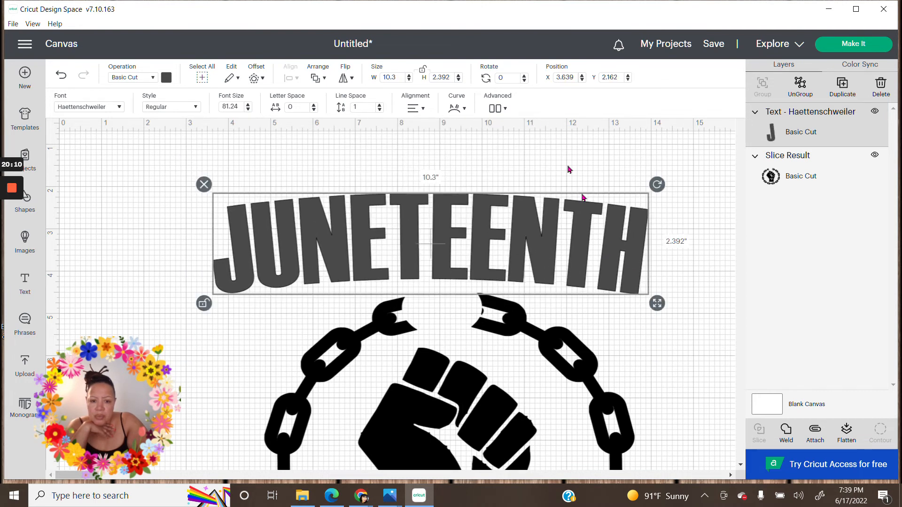
# Arch the JUNETEENTH text more strongly and shrink it to about 8.78 by 2.56 inches, centered above the chain and matching its width.
pyautogui.click(464, 109)
pyautogui.moveTo(436, 137); pyautogui.dragTo(452, 141)
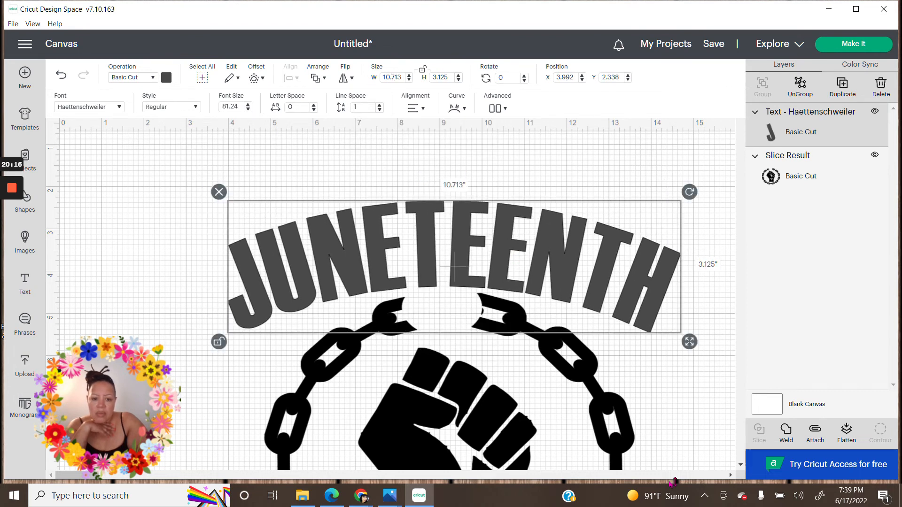
pyautogui.moveTo(689, 341); pyautogui.dragTo(610, 321)
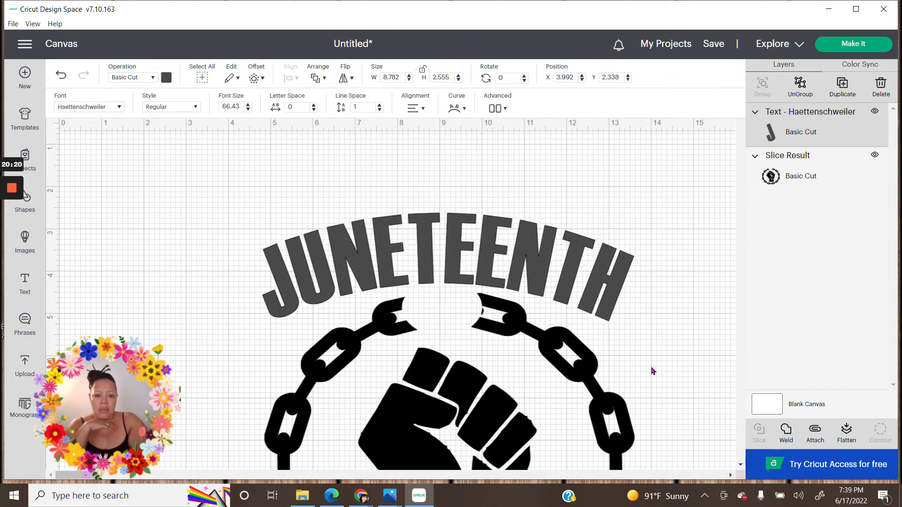
pyautogui.click(676, 388)
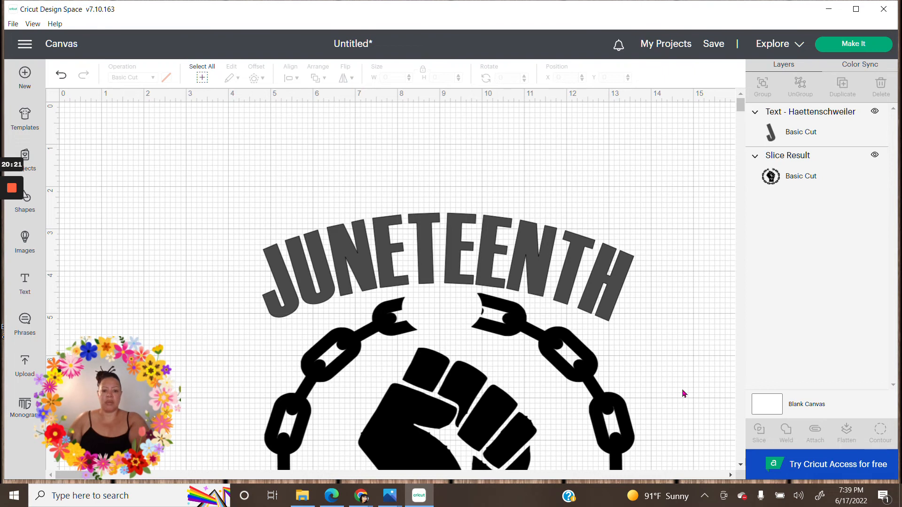
pyautogui.scroll(-6, 686, 393)
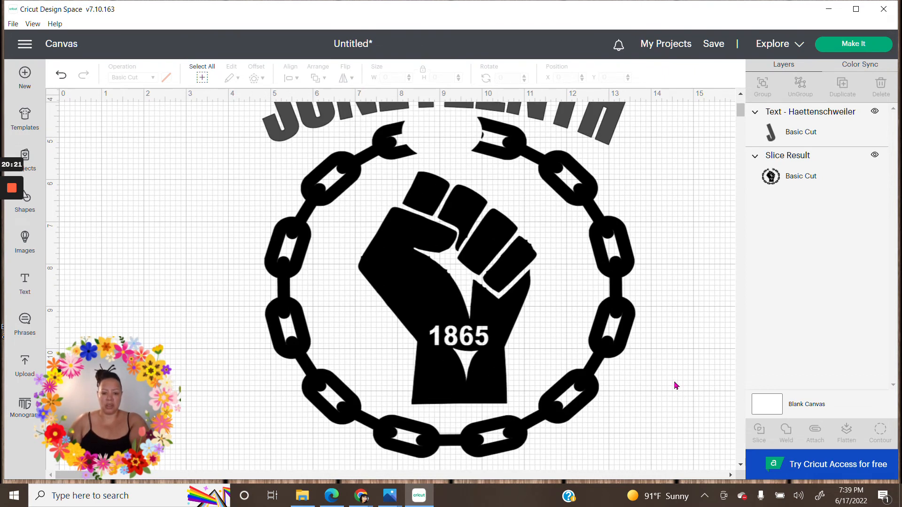
# Move the fist-and-chain artwork to about X 5.08, Y 4.79 and the JUNETEENTH text to about X 4.85, Y 2.80.
pyautogui.scroll(2, 677, 387)
pyautogui.scroll(2, 677, 384)
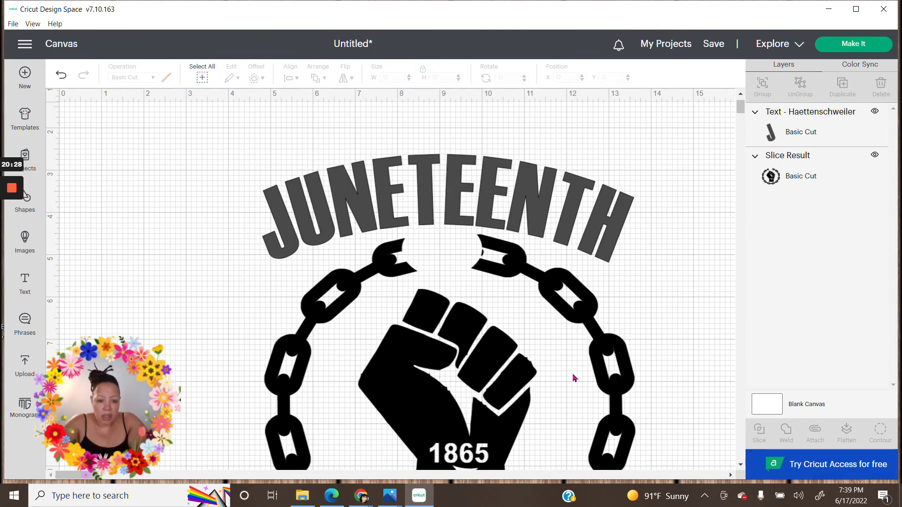
pyautogui.click(578, 388)
pyautogui.moveTo(580, 386); pyautogui.dragTo(593, 400)
pyautogui.moveTo(559, 217); pyautogui.dragTo(561, 224)
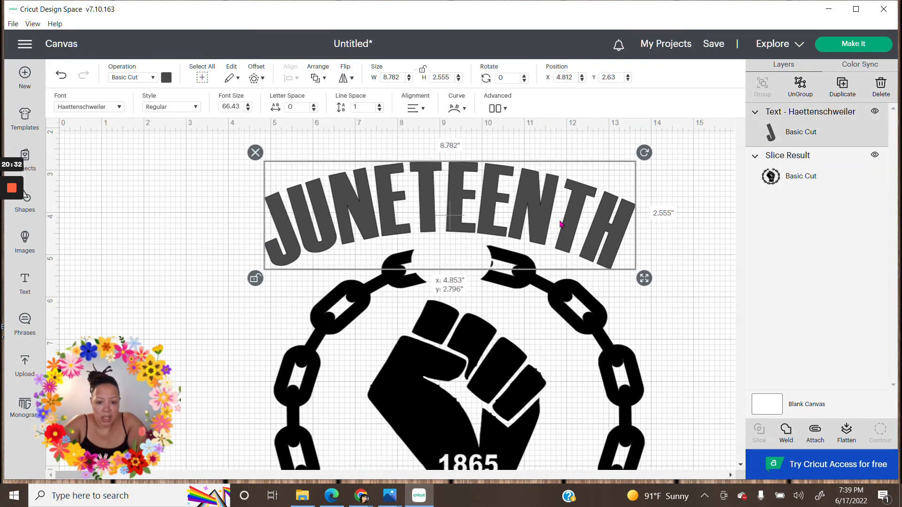
# Recolor the JUNETEENTH text to the same black material color as the fist-and-chain artwork.
pyautogui.click(166, 78)
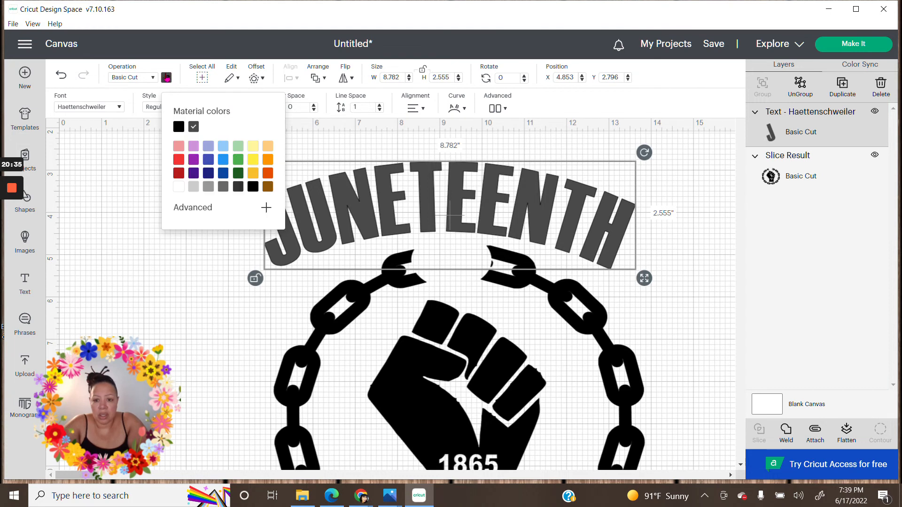
pyautogui.click(179, 126)
pyautogui.click(693, 213)
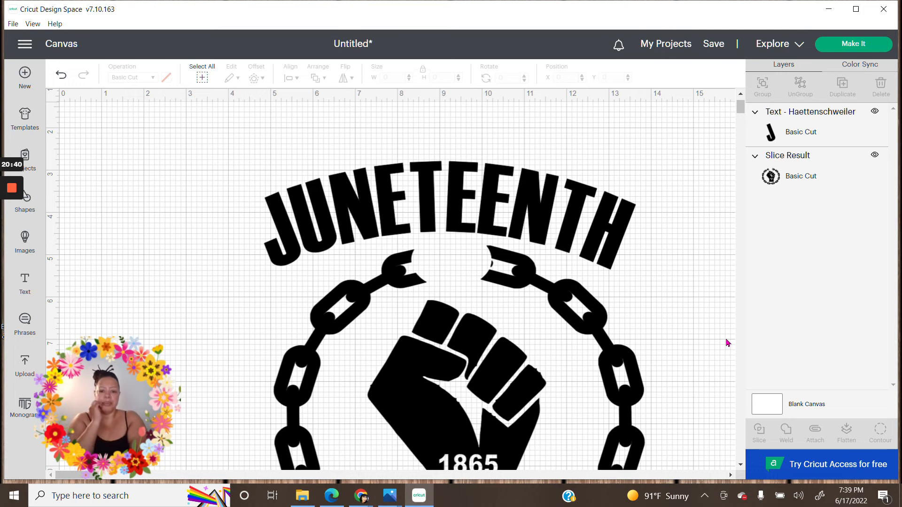
# Move the JUNETEENTH text up, just above the chain, to about X 4.83, Y 2.38.
pyautogui.scroll(-3, 721, 350)
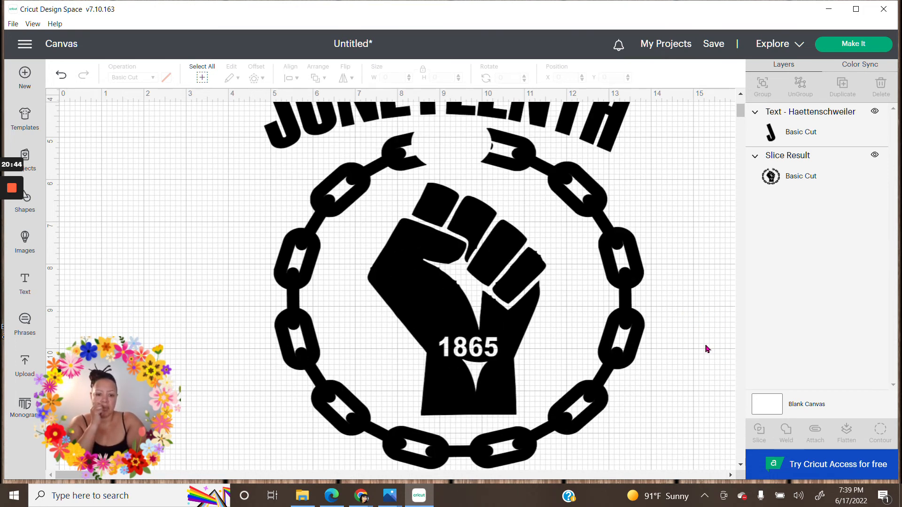
pyautogui.scroll(4, 710, 346)
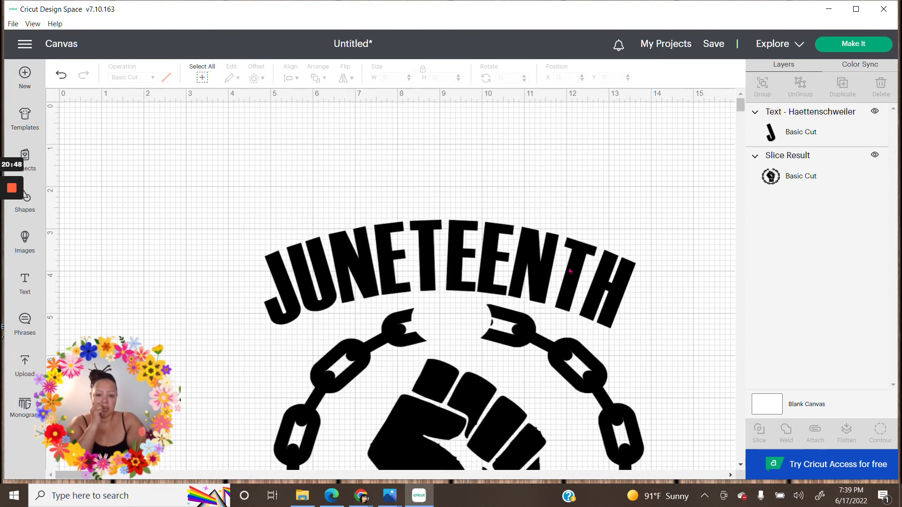
pyautogui.moveTo(553, 270); pyautogui.dragTo(543, 237)
pyautogui.click(620, 314)
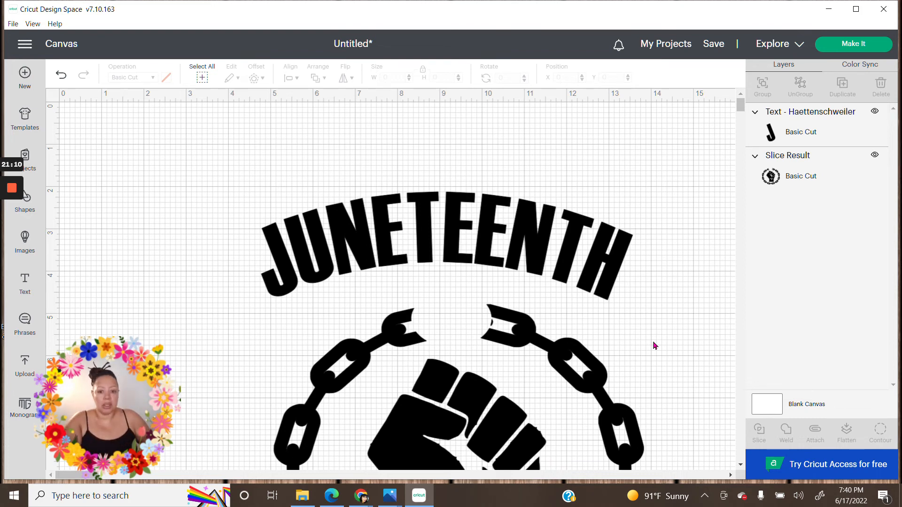
pyautogui.moveTo(565, 256); pyautogui.dragTo(567, 268)
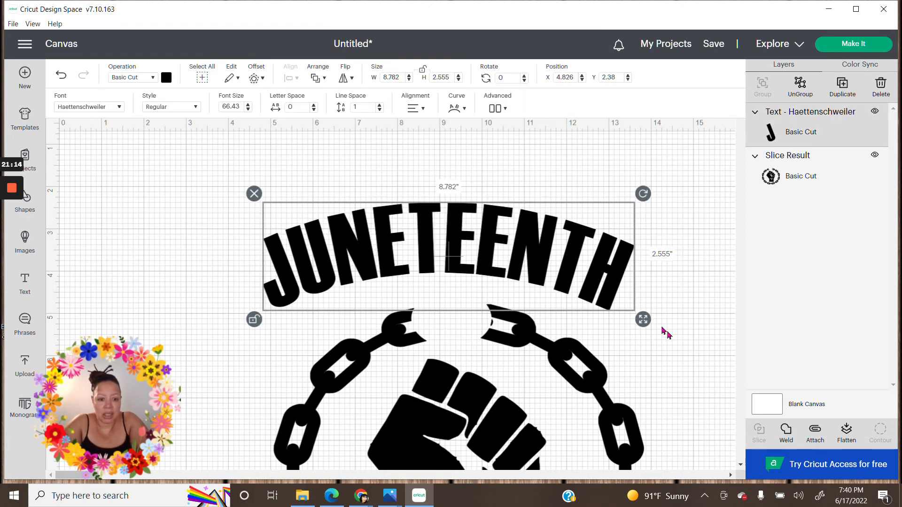
# Shift the fist-and-chain artwork slightly up and left under the JUNETEENTH text, to about Y 4.63.
pyautogui.scroll(-5, 675, 357)
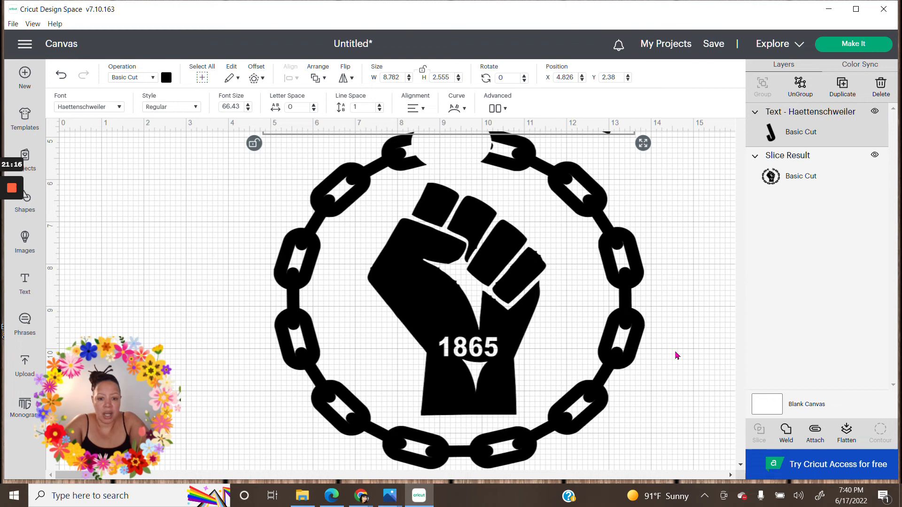
pyautogui.scroll(1, 676, 356)
pyautogui.scroll(2, 676, 354)
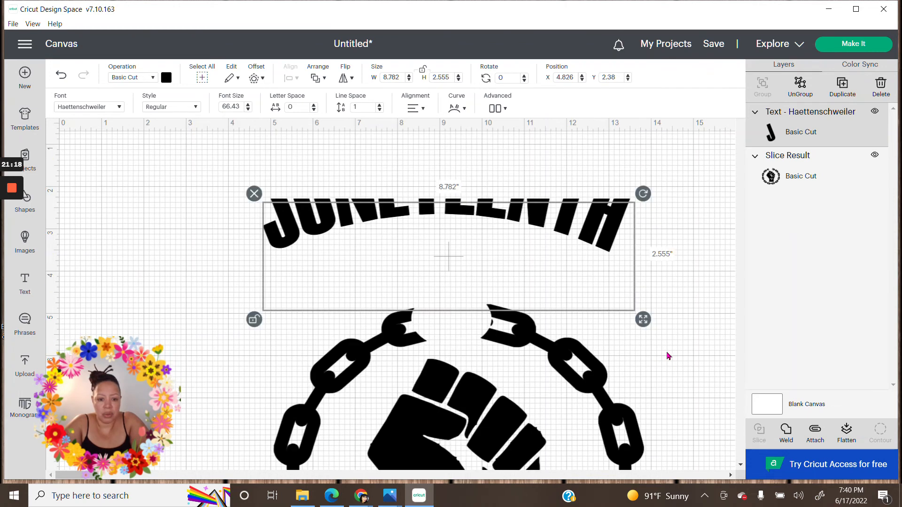
pyautogui.click(663, 356)
pyautogui.click(461, 365)
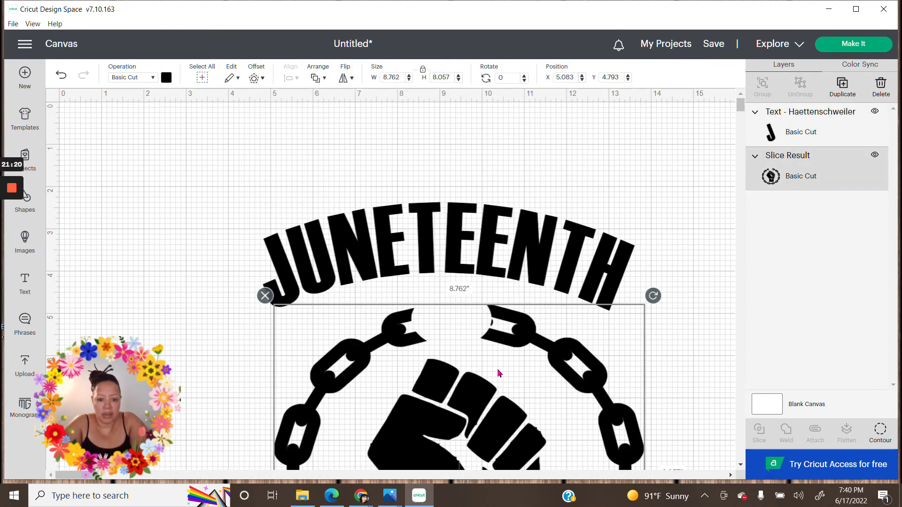
pyautogui.moveTo(500, 373); pyautogui.dragTo(492, 368)
# Center the JUNETEENTH text and the fist-and-chain artwork horizontally on each other.
pyautogui.click(345, 177)
pyautogui.moveTo(268, 172); pyautogui.dragTo(645, 484)
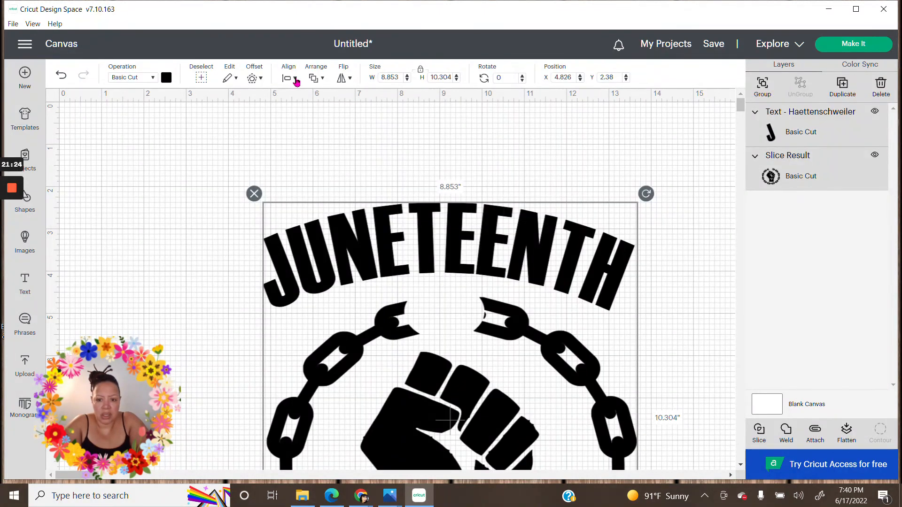
pyautogui.click(295, 79)
pyautogui.click(335, 125)
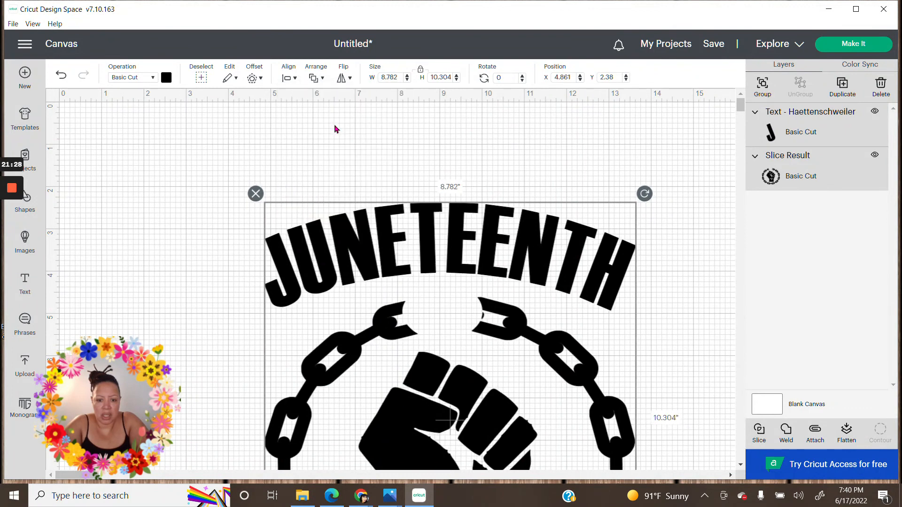
pyautogui.click(693, 355)
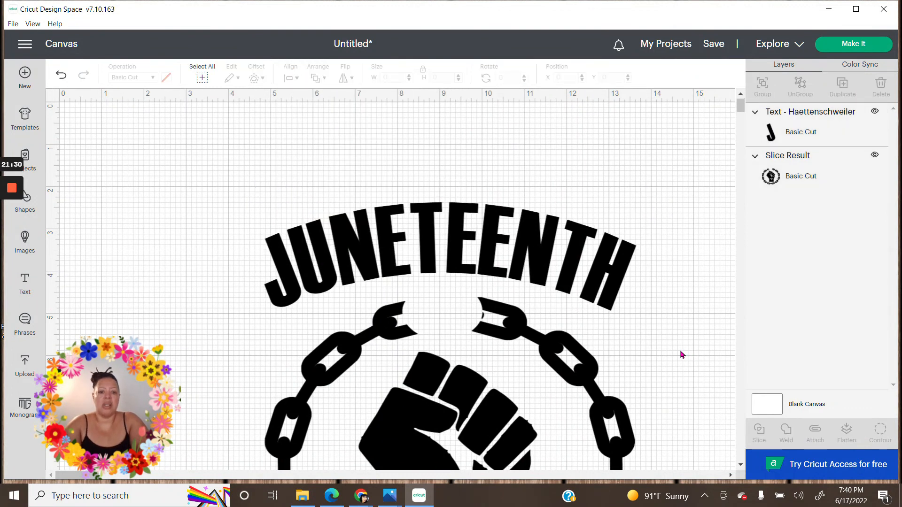
# Move the JUNETEENTH text slightly closer to the chain, to about X 4.78, Y 2.51.
pyautogui.scroll(-4, 682, 355)
pyautogui.scroll(4, 683, 356)
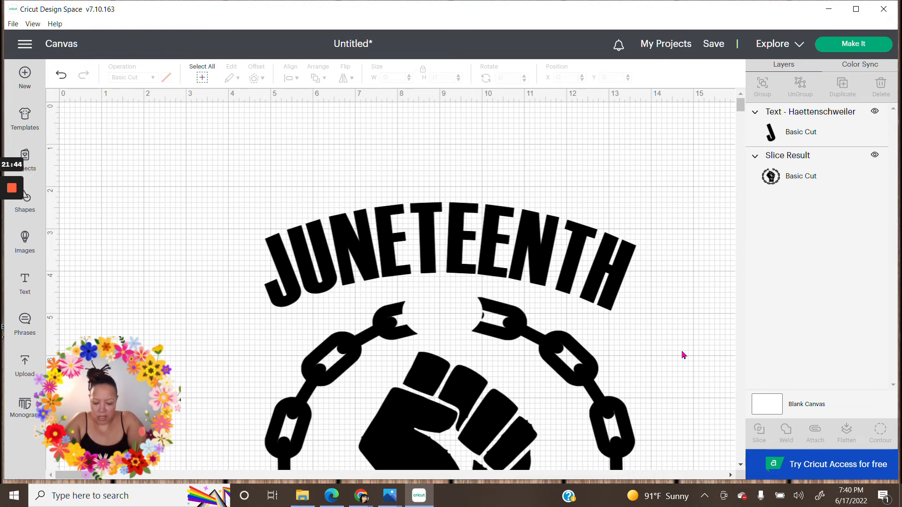
pyautogui.scroll(-4, 679, 362)
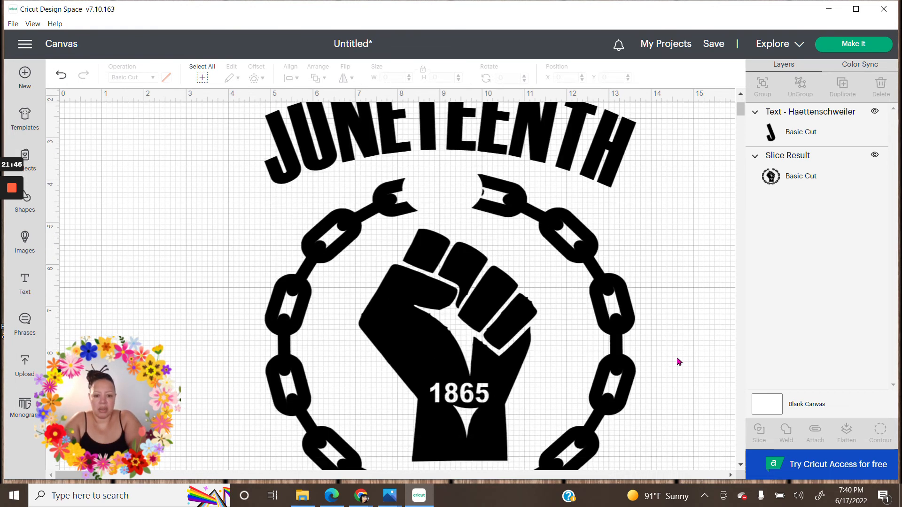
pyautogui.scroll(3, 678, 359)
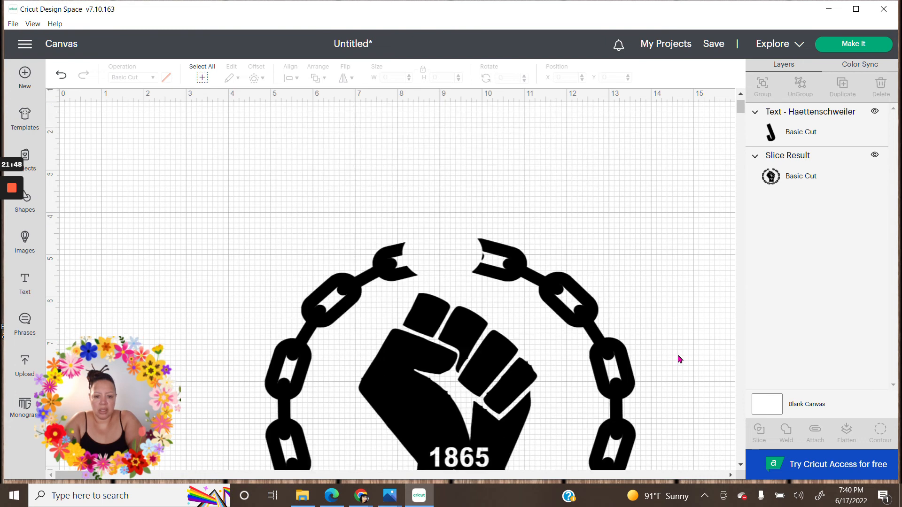
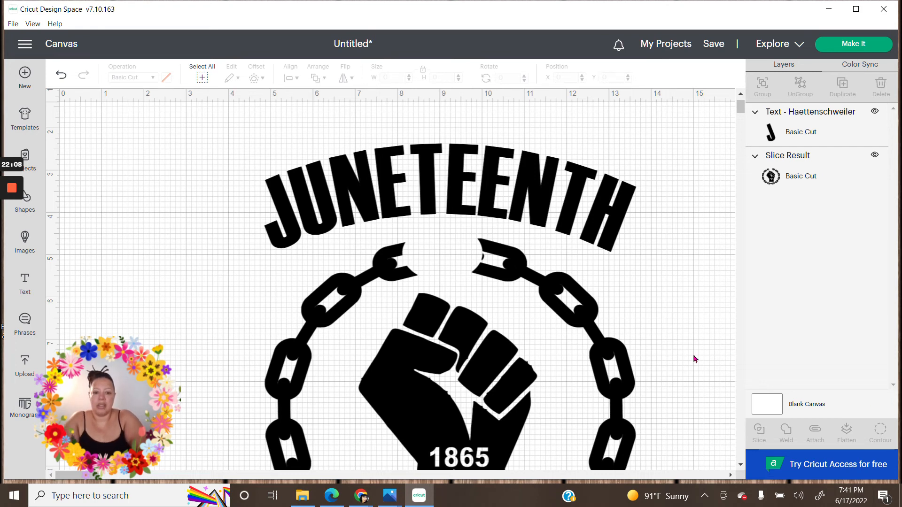
pyautogui.scroll(-4, 695, 359)
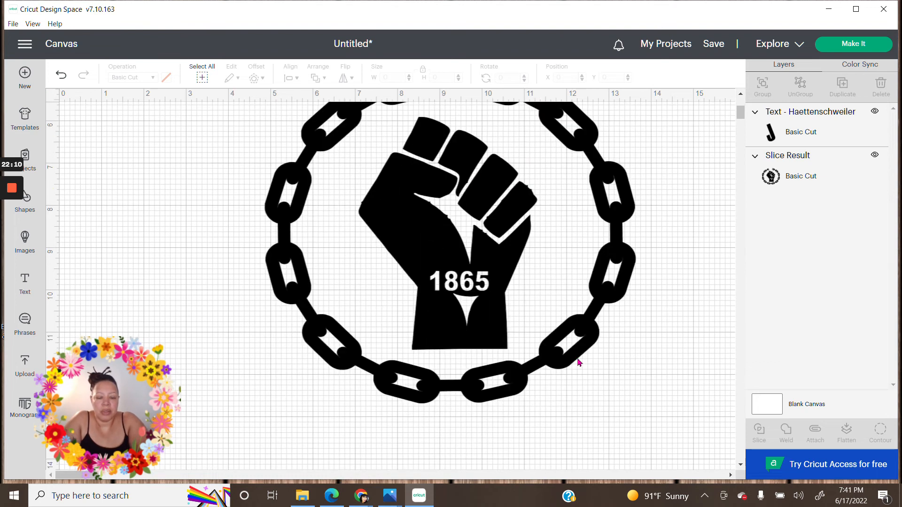
pyautogui.scroll(4, 579, 363)
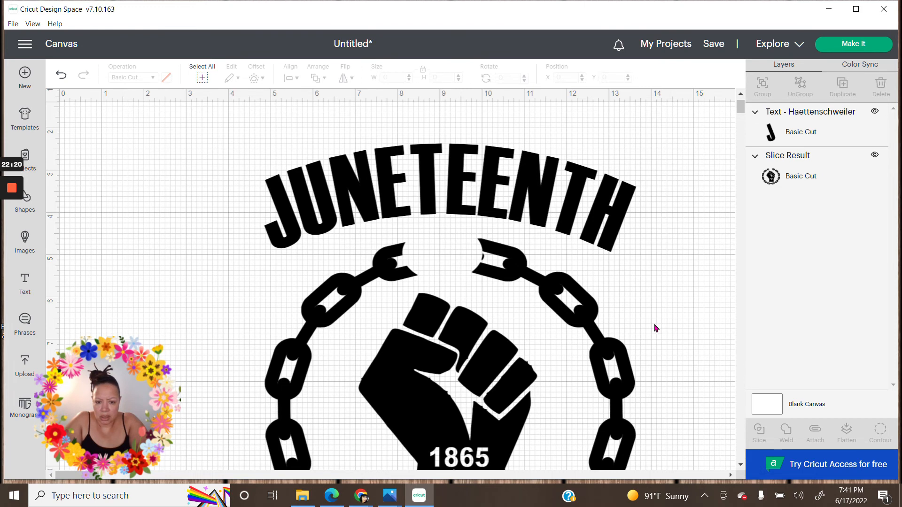
pyautogui.scroll(-3, 656, 328)
pyautogui.scroll(3, 656, 328)
pyautogui.moveTo(598, 213); pyautogui.dragTo(594, 218)
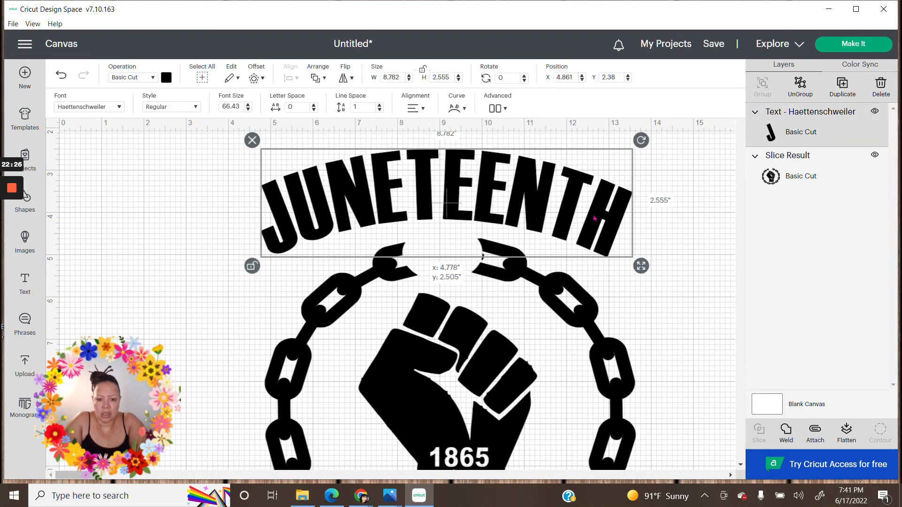
pyautogui.click(672, 324)
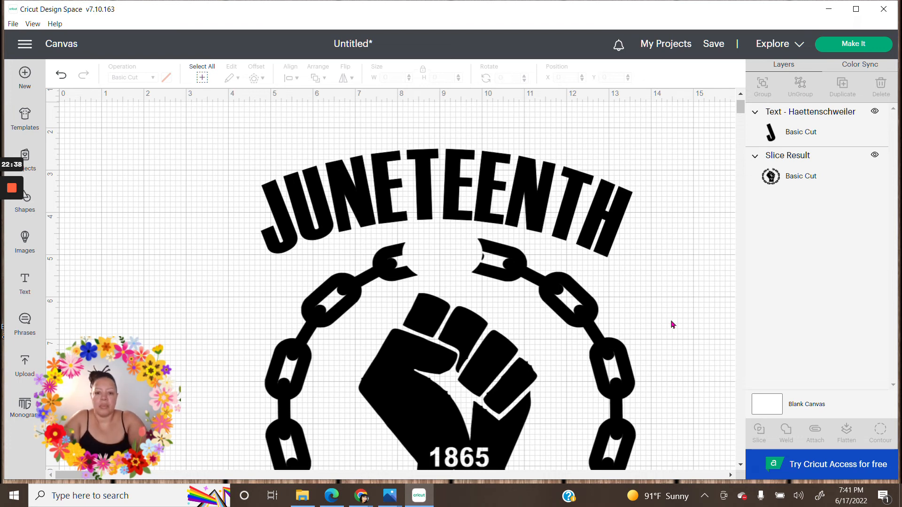
# Unlock the fist-and-chain artwork's proportions, enlarge it to about 9.69 by 8.65 inches and reposition it just below the JUNETEENTH text.
pyautogui.click(580, 354)
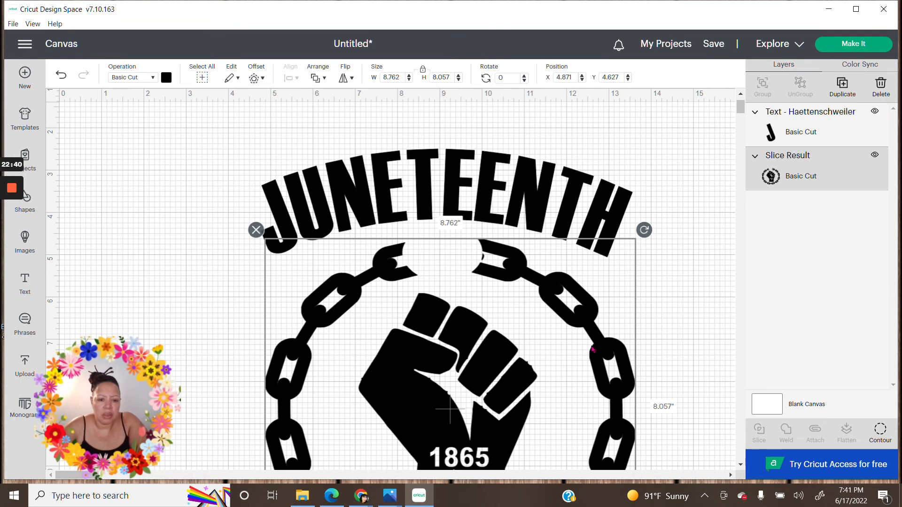
pyautogui.scroll(-5, 563, 349)
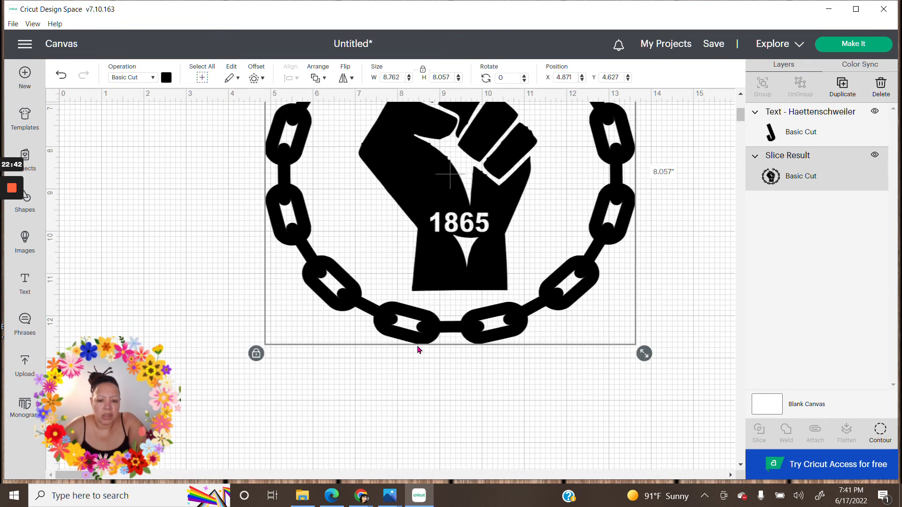
pyautogui.click(251, 357)
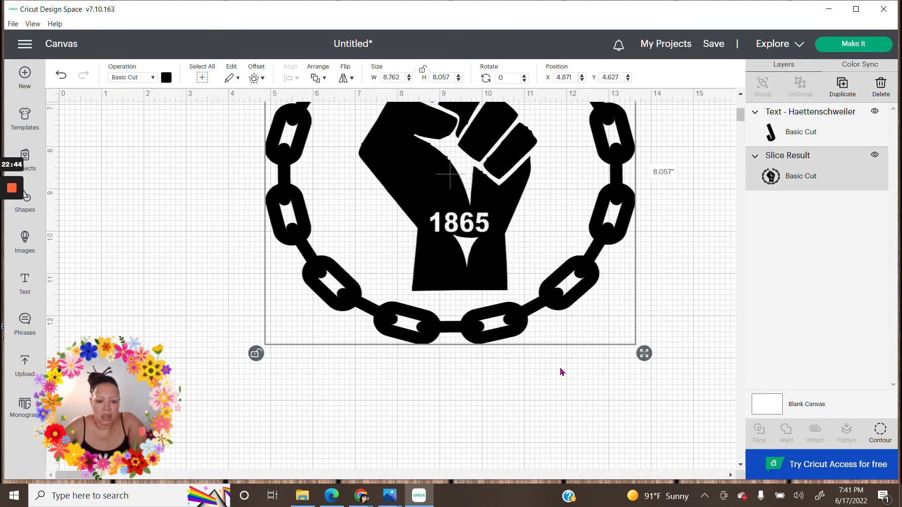
pyautogui.moveTo(655, 363); pyautogui.dragTo(627, 350)
pyautogui.scroll(7, 642, 360)
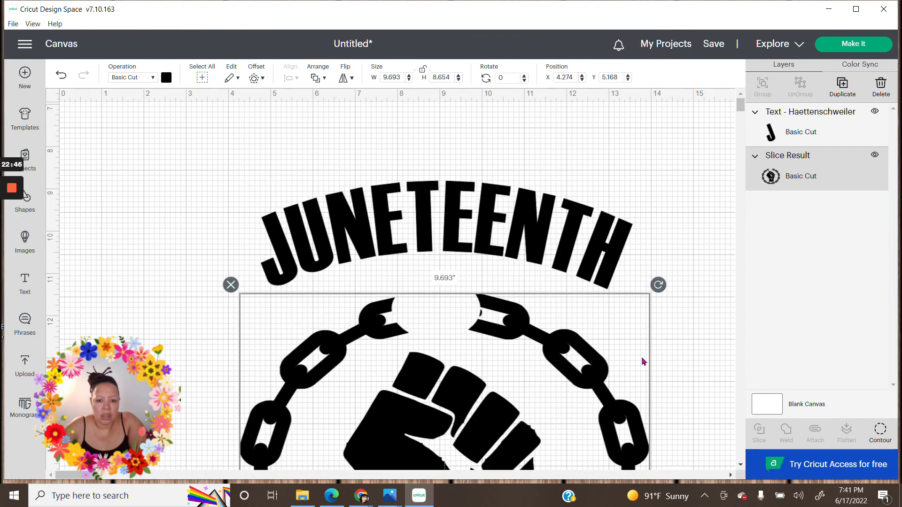
pyautogui.moveTo(569, 412); pyautogui.dragTo(578, 397)
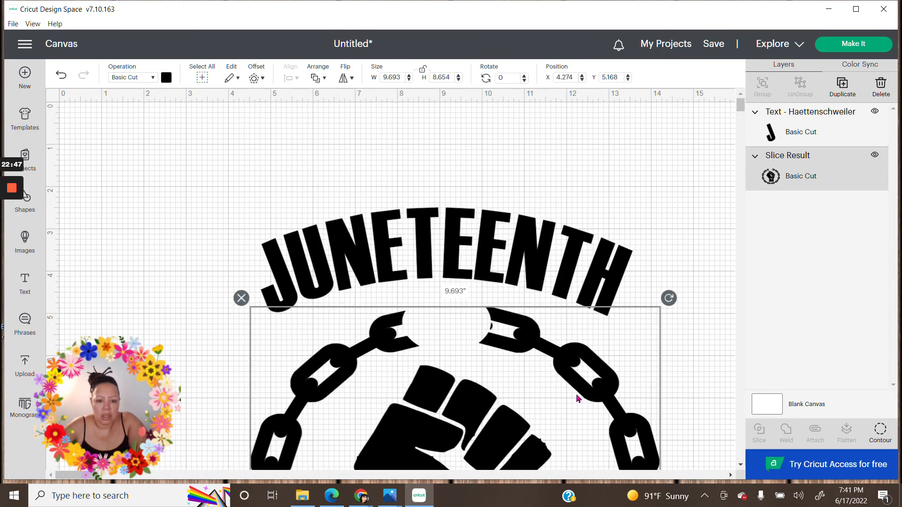
pyautogui.click(123, 282)
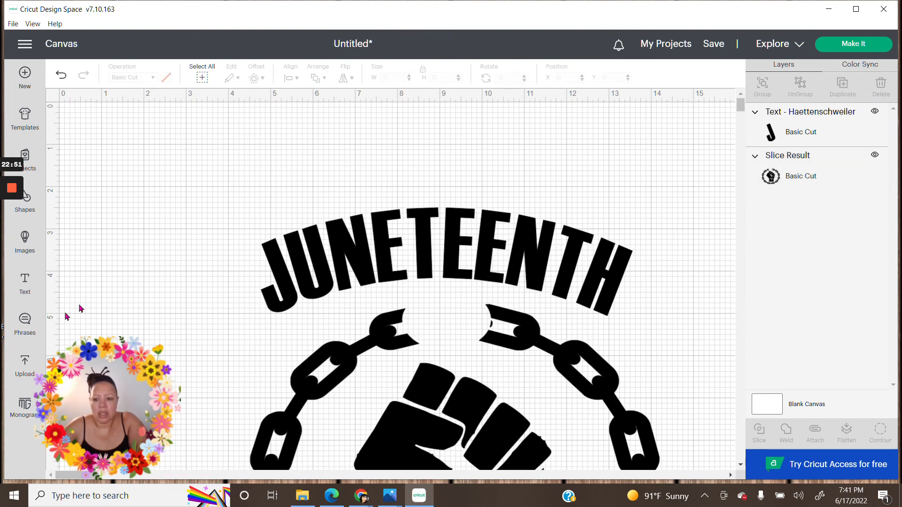
# Add a new Haettenschweiler text object reading "Freedom Day".
pyautogui.click(25, 281)
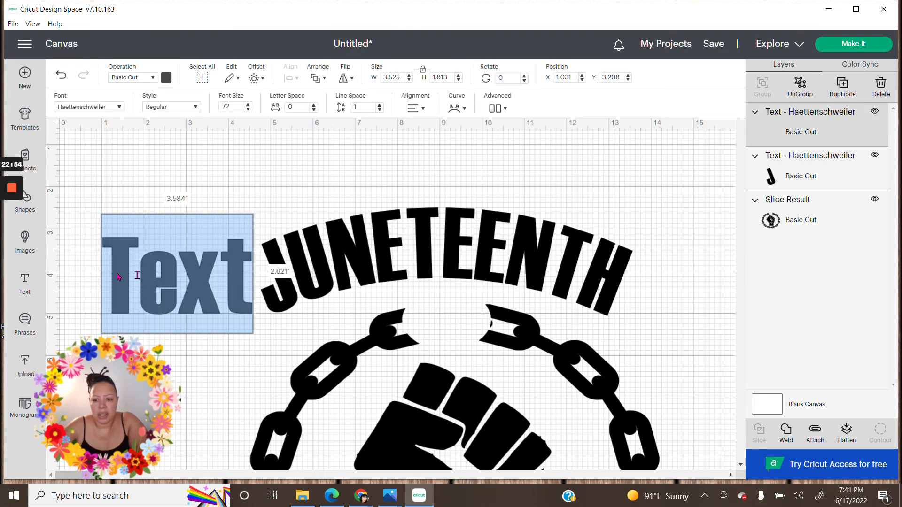
pyautogui.click(245, 277)
pyautogui.press('BackSpace')
pyautogui.press('BackSpace')
pyautogui.press('BackSpace')
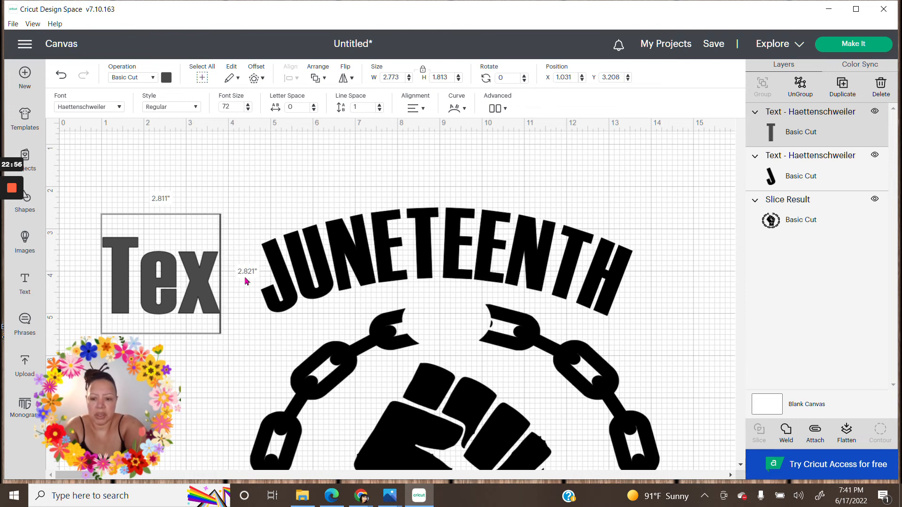
pyautogui.press('BackSpace')
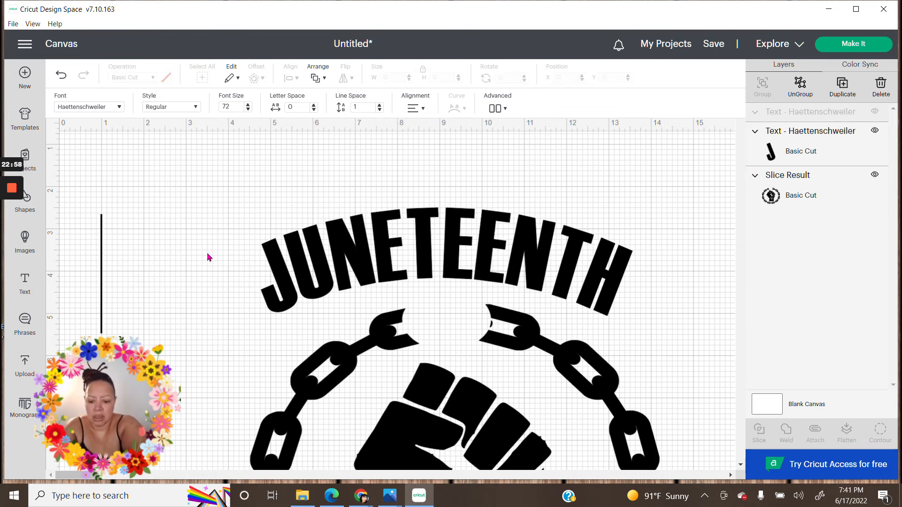
pyautogui.write('Frr')
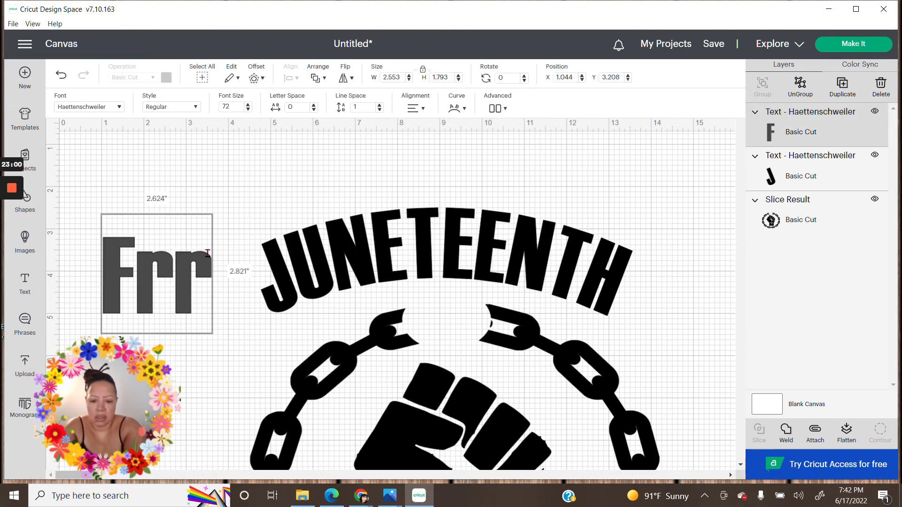
pyautogui.press('BackSpace')
pyautogui.press('BackSpace')
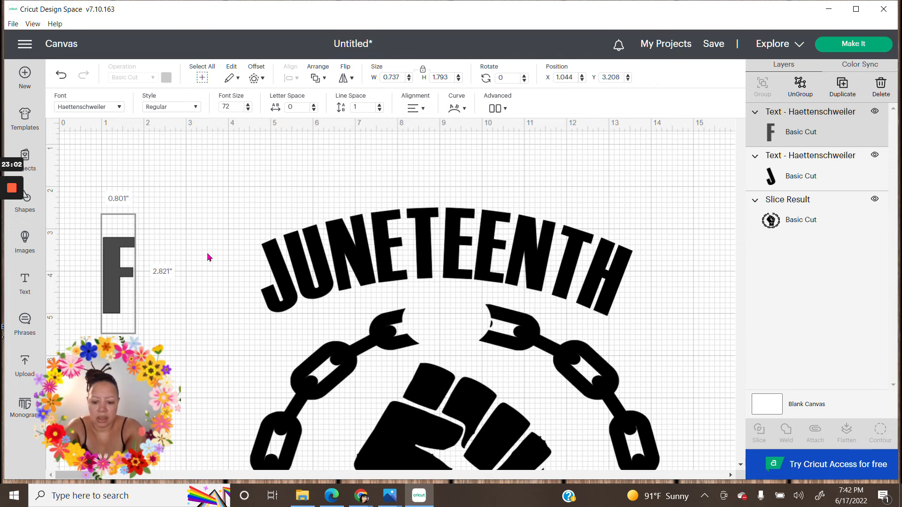
pyautogui.write('ree')
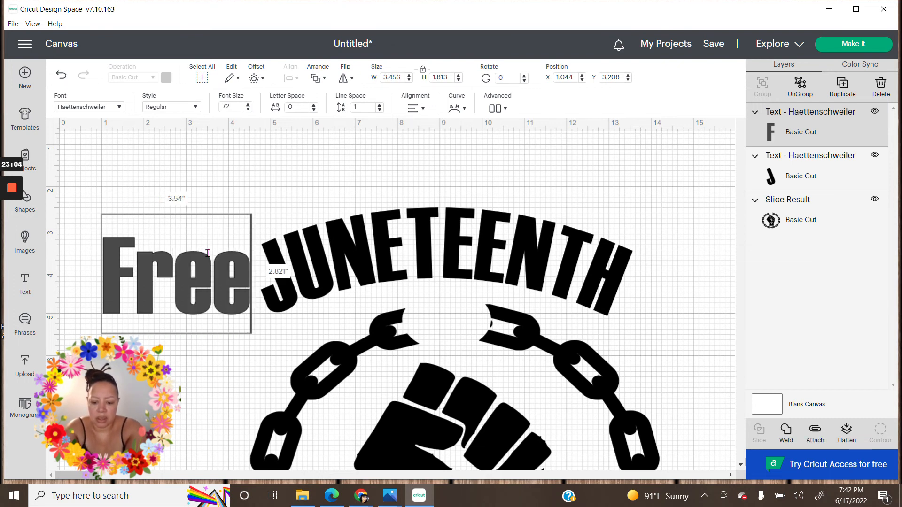
pyautogui.write('dom Day')
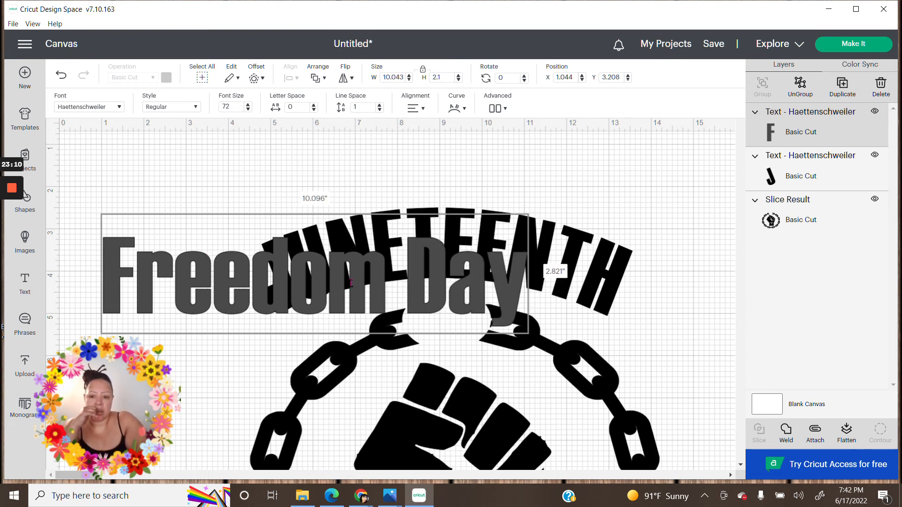
# Shrink the "Freedom Day" text to about 1.7 by 0.63 inches so it fits in the gap of the chain.
pyautogui.click(611, 181)
pyautogui.click(224, 258)
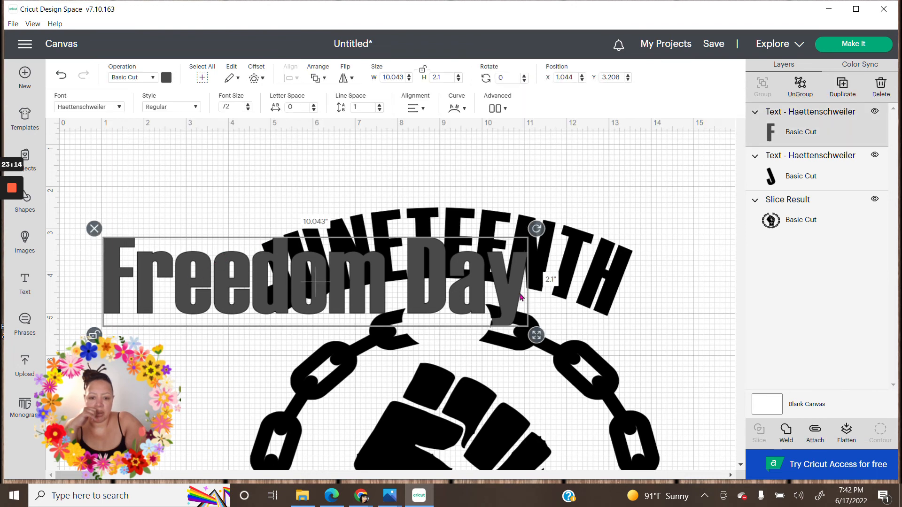
pyautogui.moveTo(535, 334); pyautogui.dragTo(452, 325)
pyautogui.click(652, 322)
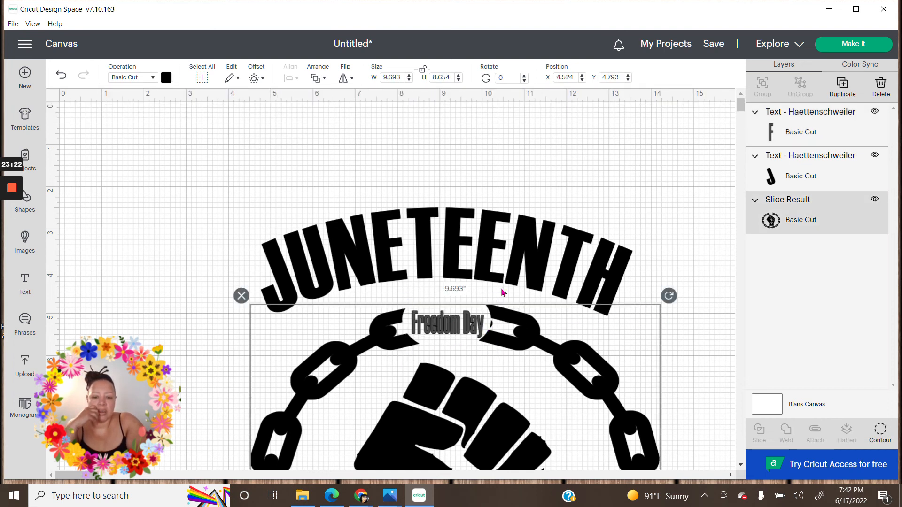
# Move the "Freedom Day" and JUNETEENTH texts away from the chain to clear the space above the fist.
pyautogui.click(454, 327)
pyautogui.moveTo(454, 327); pyautogui.dragTo(662, 161)
pyautogui.moveTo(474, 256); pyautogui.dragTo(321, 179)
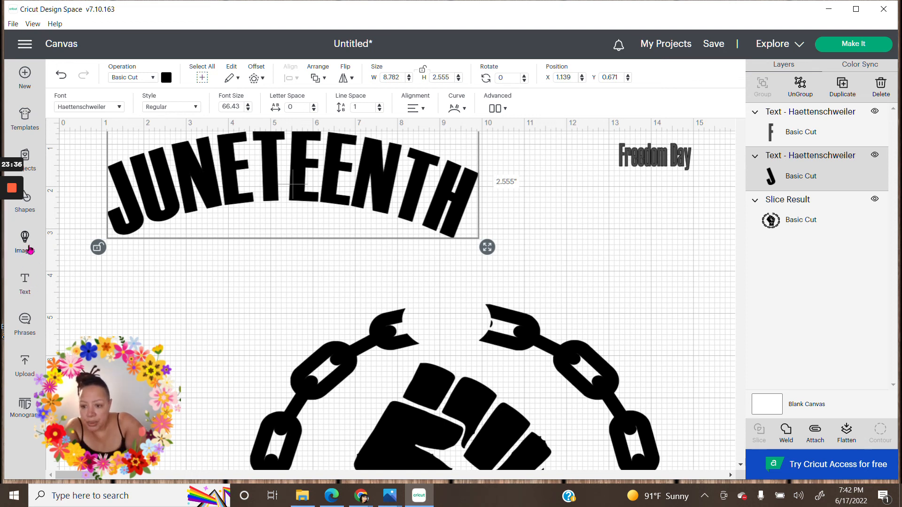
# Insert an oval, enlarge it to about 3.27 by 2.31 inches and place it over the chain's broken ends.
pyautogui.click(32, 203)
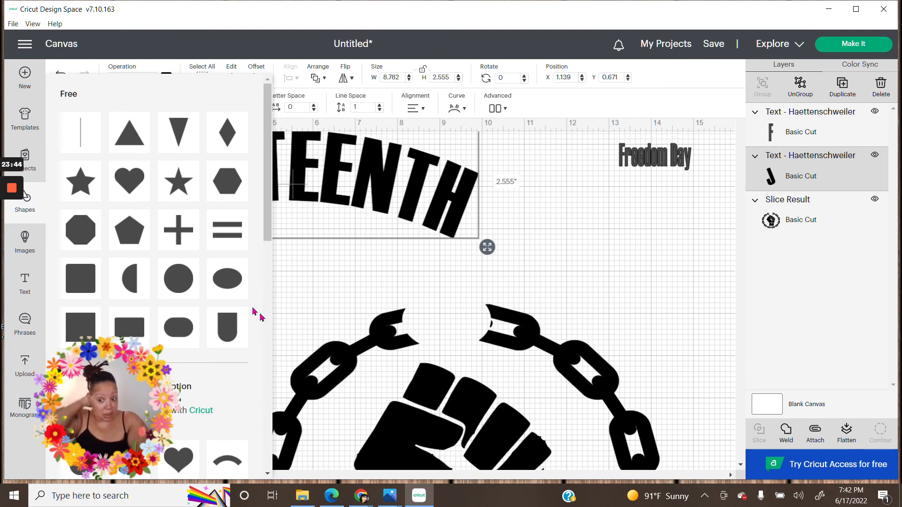
pyautogui.click(224, 279)
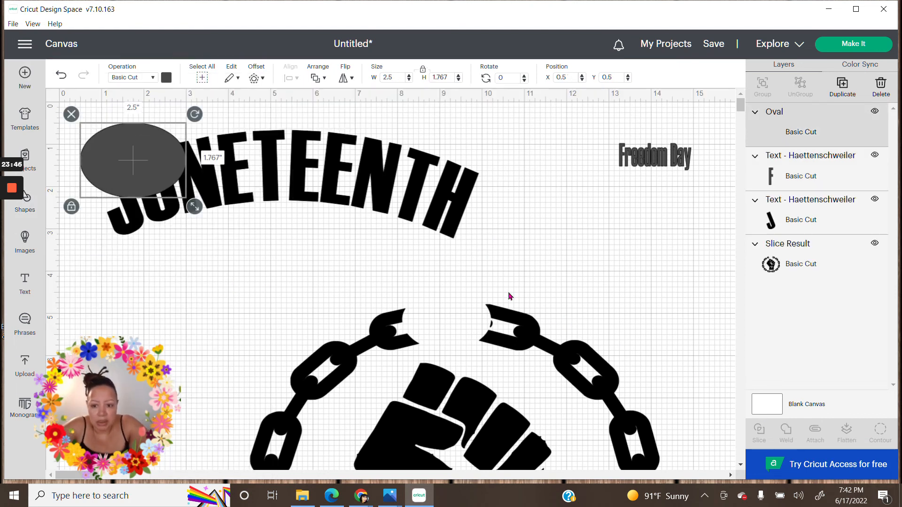
pyautogui.moveTo(213, 210); pyautogui.dragTo(445, 316)
pyautogui.moveTo(523, 246); pyautogui.dragTo(530, 254)
pyautogui.moveTo(473, 338); pyautogui.dragTo(478, 342)
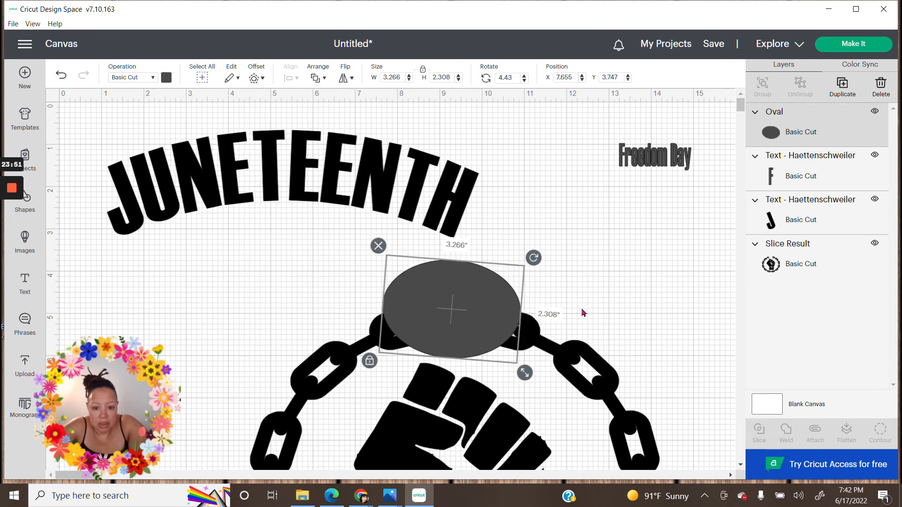
pyautogui.click(637, 301)
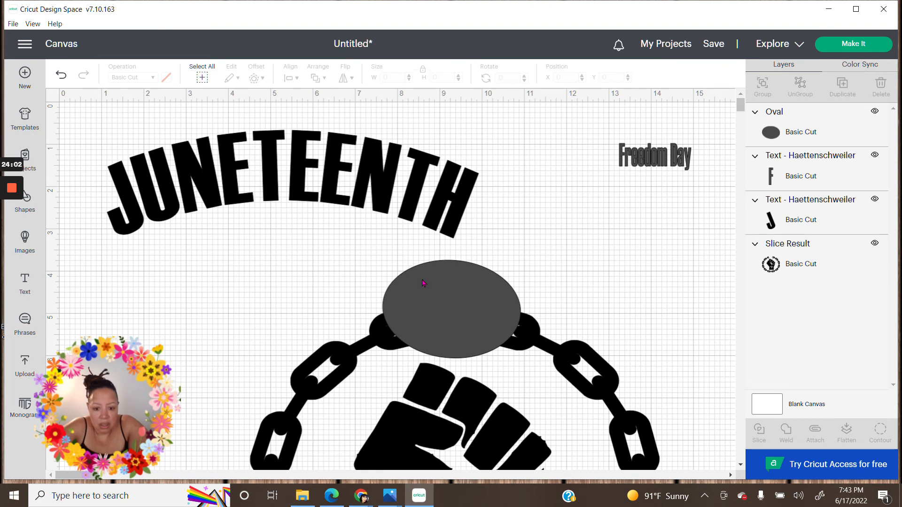
# Enlarge the oval to about 3.79 by 2.68 inches, straighten it to about 358.82° and center it over the broken chain ends.
pyautogui.click(454, 308)
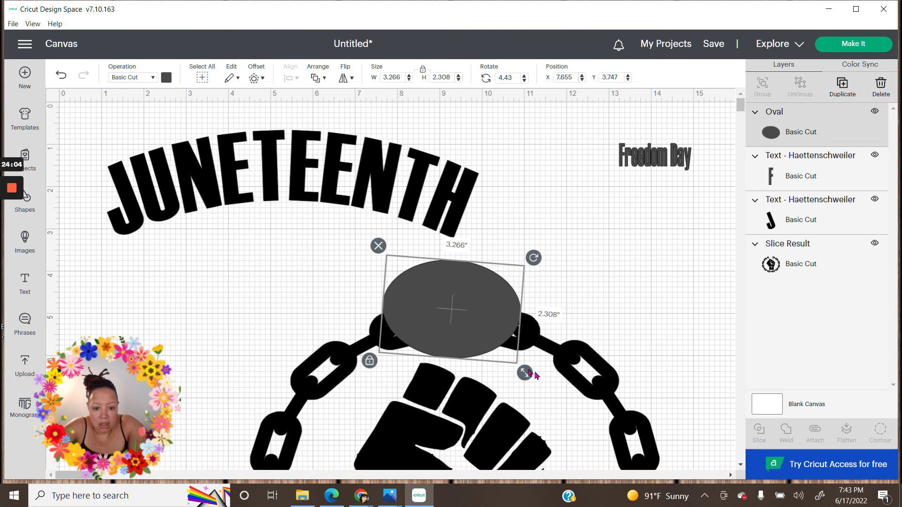
pyautogui.moveTo(526, 374); pyautogui.dragTo(547, 376)
pyautogui.moveTo(494, 331); pyautogui.dragTo(486, 328)
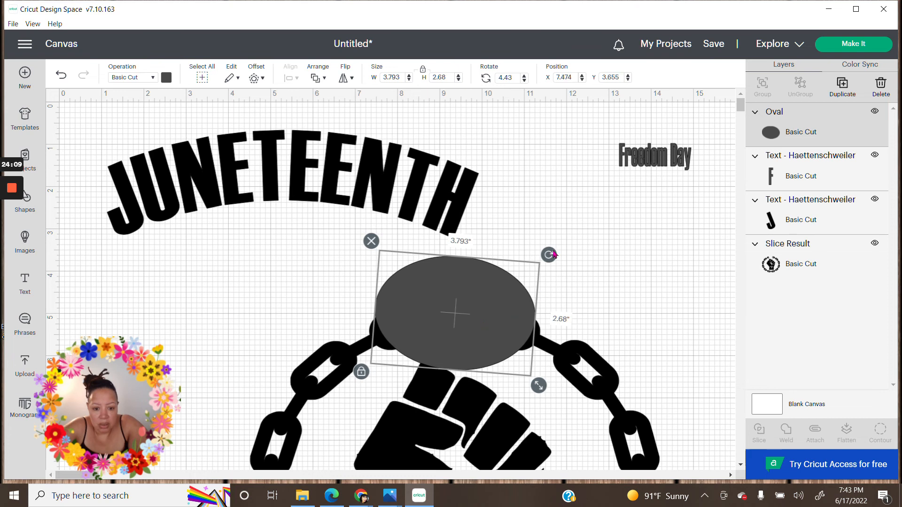
pyautogui.moveTo(548, 254); pyautogui.dragTo(542, 245)
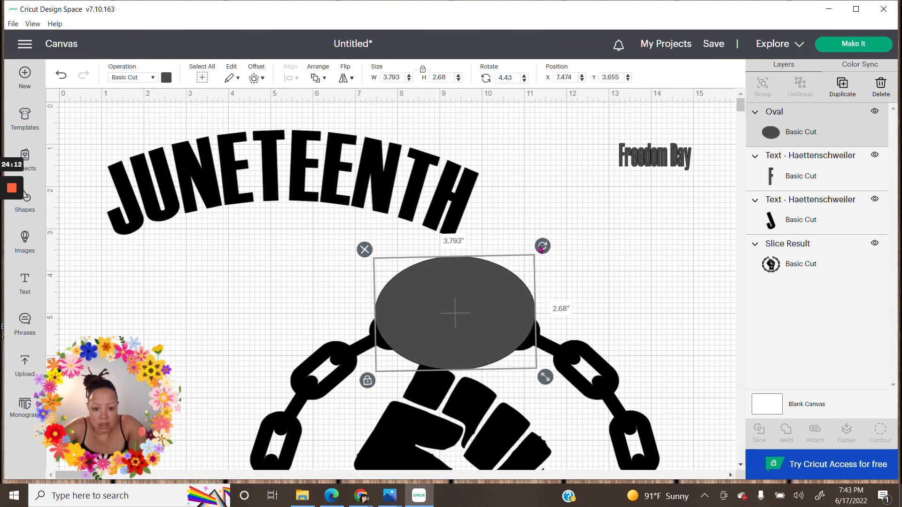
pyautogui.moveTo(479, 314); pyautogui.dragTo(479, 309)
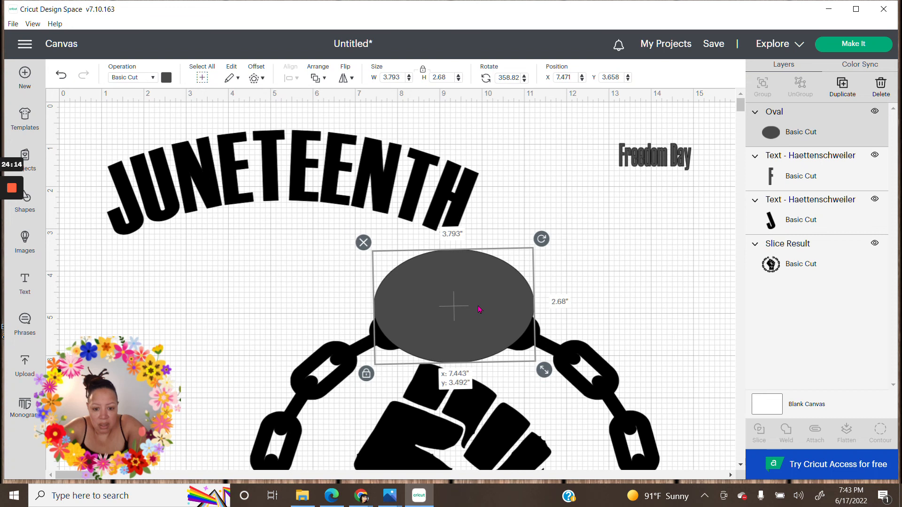
pyautogui.moveTo(479, 309); pyautogui.dragTo(481, 313)
# Slice the oval out of the fist-and-chain artwork.
pyautogui.click(312, 234)
pyautogui.moveTo(267, 253); pyautogui.dragTo(712, 469)
pyautogui.click(763, 436)
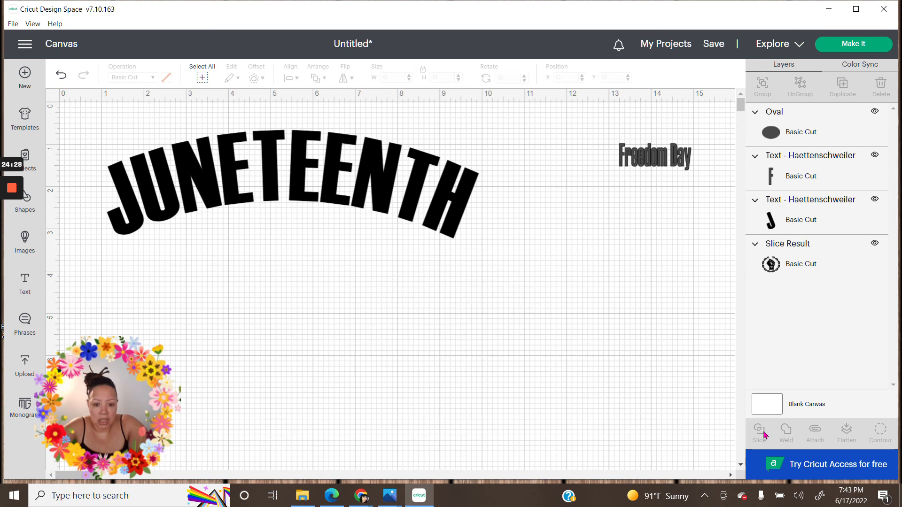
# Pull the oval and the cut-off link pieces away from the chain and delete them.
pyautogui.moveTo(465, 327); pyautogui.dragTo(613, 299)
pyautogui.moveTo(398, 317); pyautogui.dragTo(519, 298)
pyautogui.moveTo(396, 321); pyautogui.dragTo(581, 228)
pyautogui.press('Delete')
pyautogui.click(531, 186)
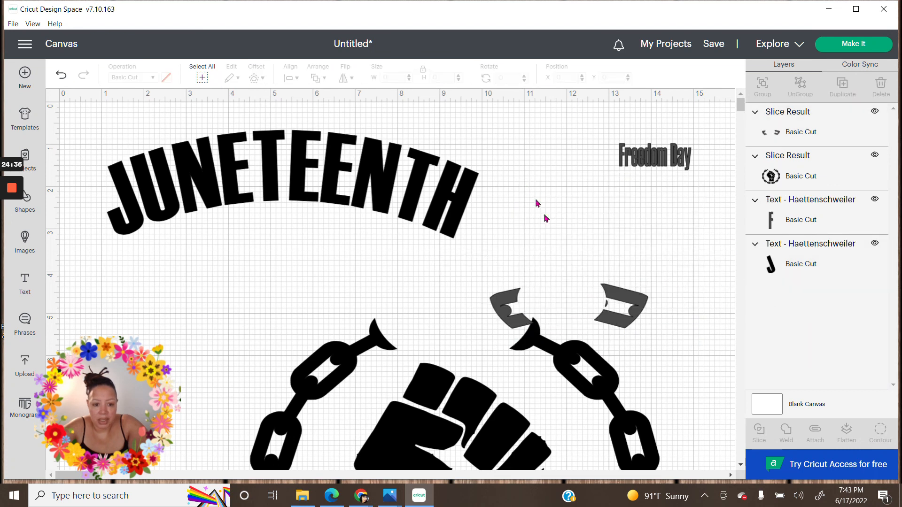
pyautogui.click(622, 313)
pyautogui.click(481, 276)
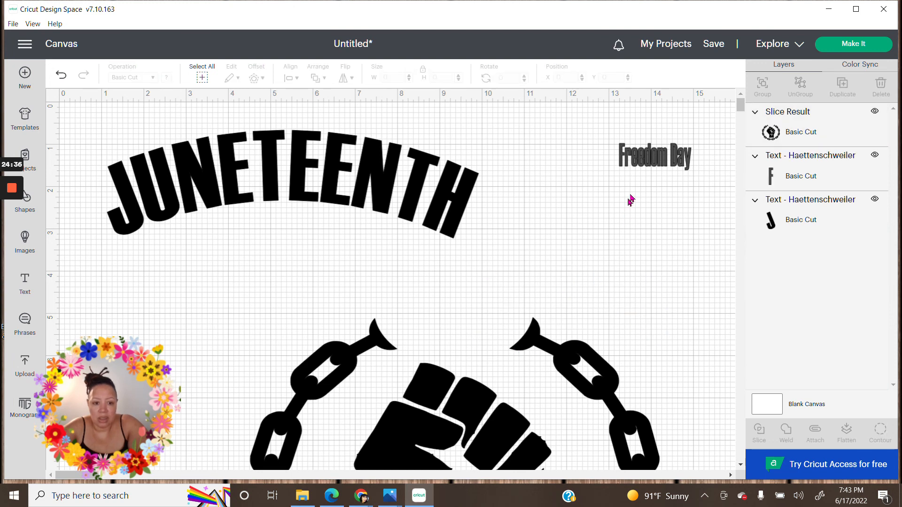
# Place "Freedom Day" at the chain opening, size it to about 2.71 by 0.86 inches and shift the fist-and-chain artwork to fit around it.
pyautogui.moveTo(655, 157); pyautogui.dragTo(461, 314)
pyautogui.moveTo(520, 341); pyautogui.dragTo(562, 354)
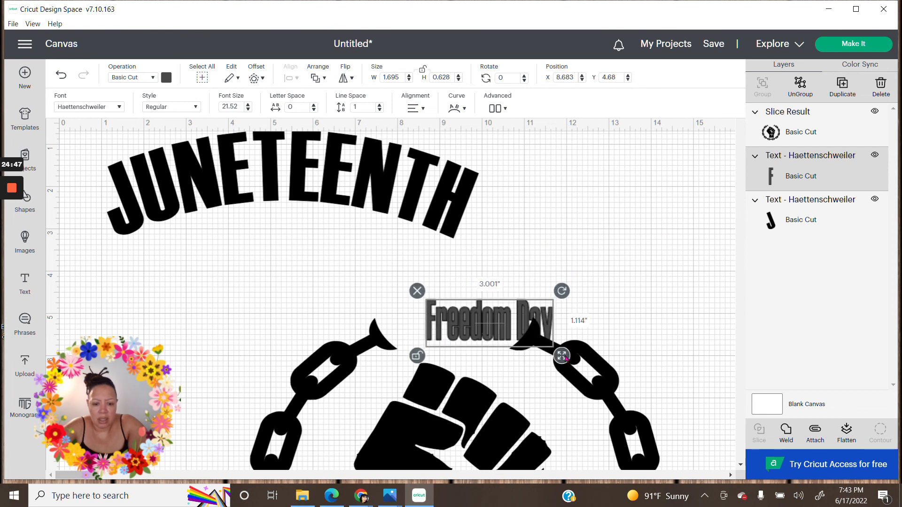
pyautogui.keyDown('shift'); pyautogui.click(468, 327); pyautogui.keyUp('shift')
pyautogui.moveTo(467, 327); pyautogui.dragTo(534, 370)
pyautogui.click(531, 330)
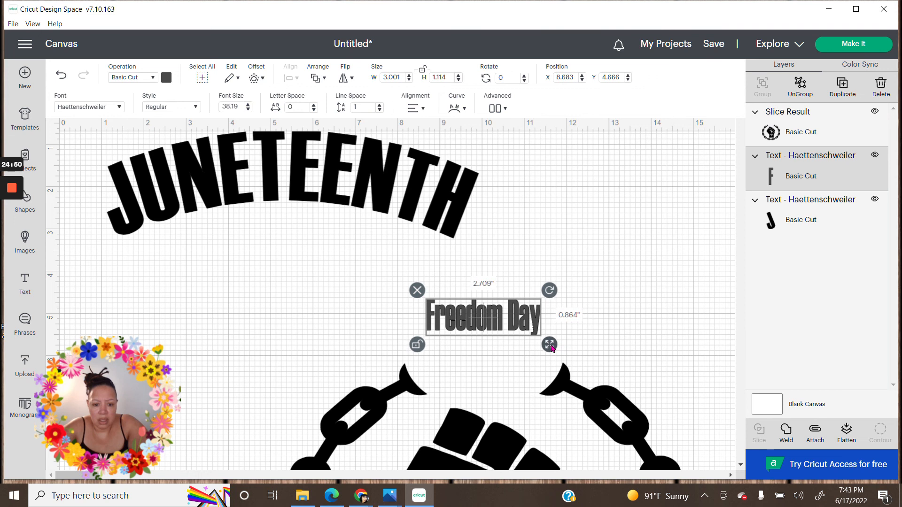
pyautogui.click(583, 396)
pyautogui.moveTo(582, 352)
pyautogui.mouseDown()
pyautogui.moveTo(581, 338)
pyautogui.moveTo(588, 343)
pyautogui.mouseUp()
pyautogui.click(592, 312)
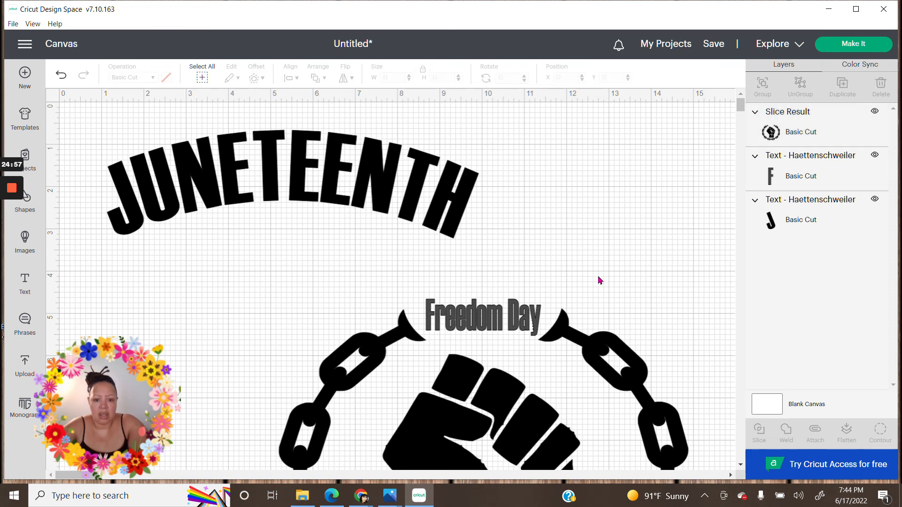
# Move the arched JUNETEENTH text back above "Freedom Day" and the chain.
pyautogui.moveTo(415, 207); pyautogui.dragTo(606, 290)
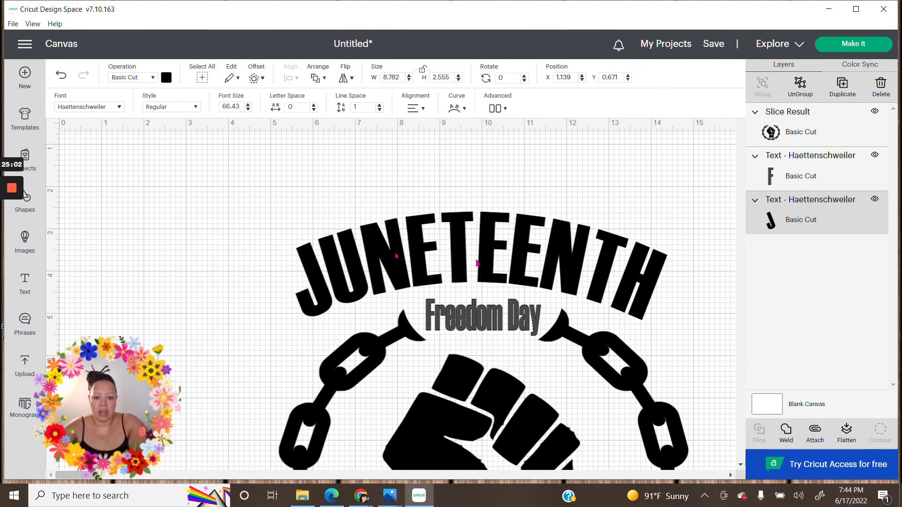
pyautogui.click(244, 256)
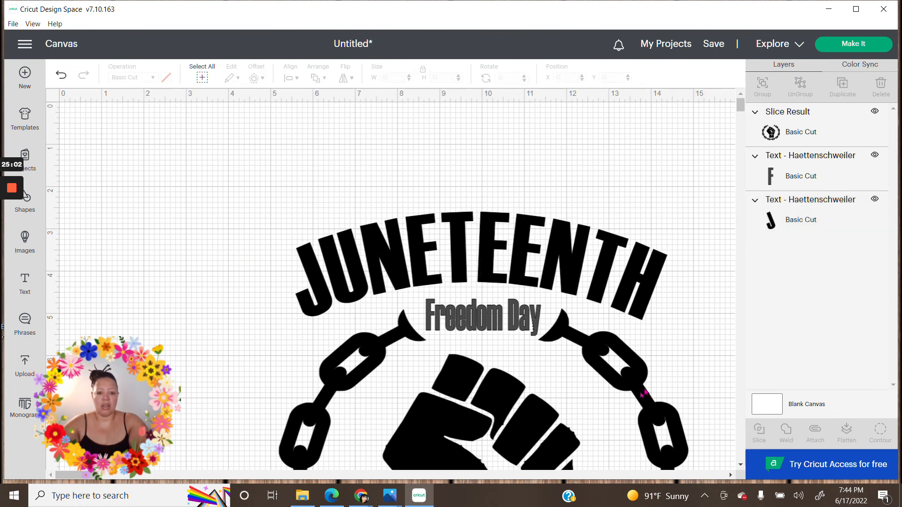
pyautogui.scroll(-5, 658, 368)
pyautogui.scroll(-2, 582, 403)
pyautogui.scroll(2, 573, 402)
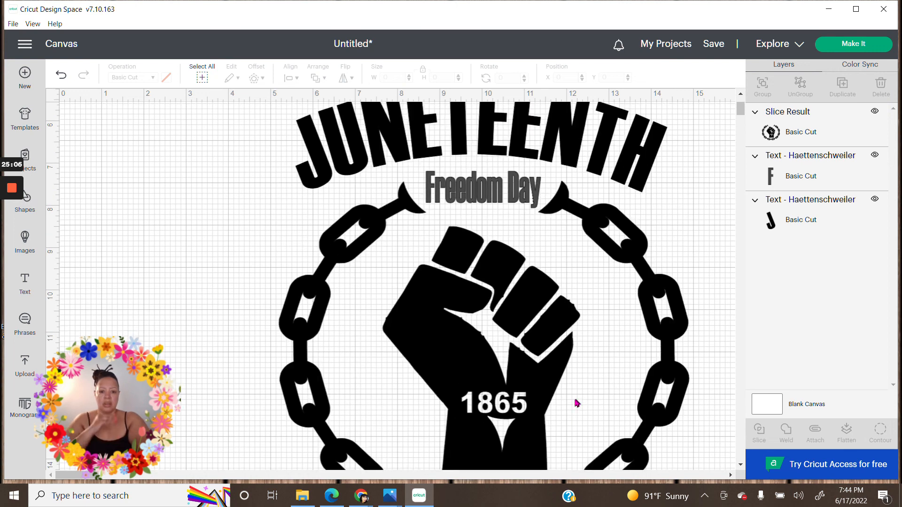
pyautogui.scroll(5, 610, 393)
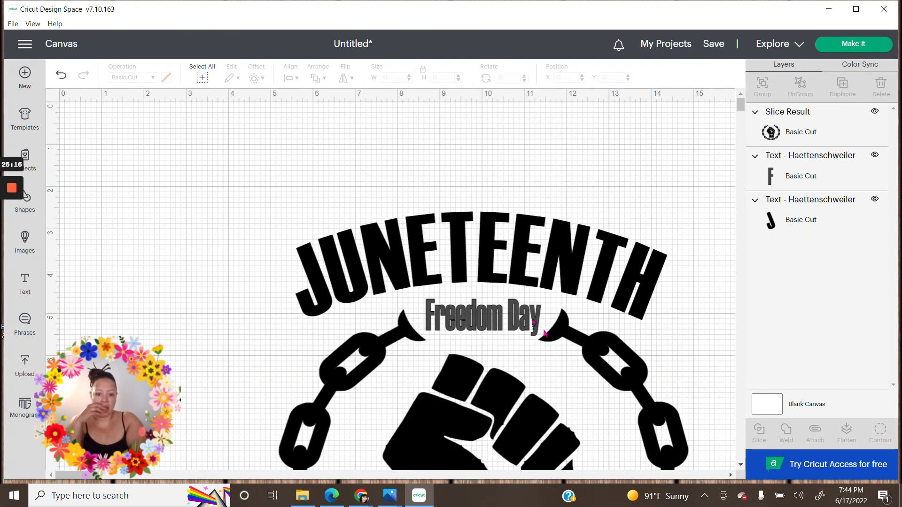
# Center JUNETEENTH, "Freedom Day" and the fist-and-chain artwork horizontally on each other.
pyautogui.moveTo(268, 214); pyautogui.dragTo(726, 446)
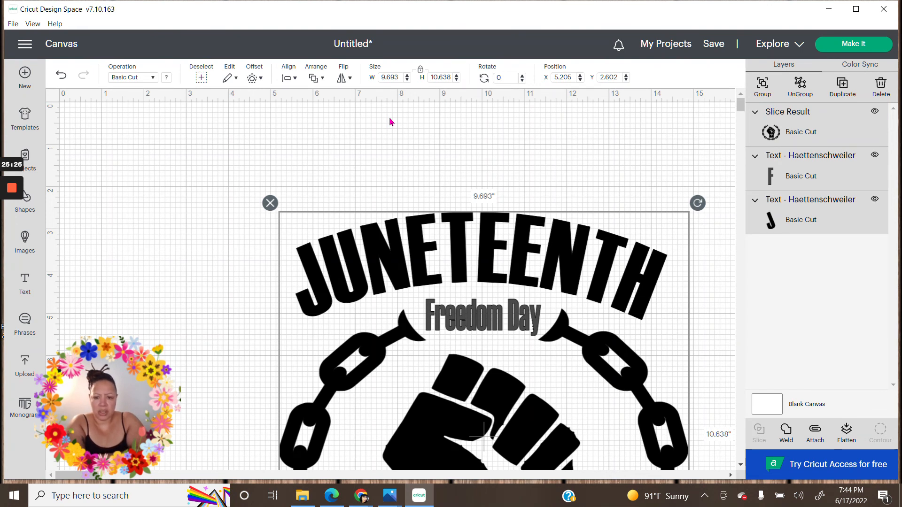
pyautogui.click(294, 79)
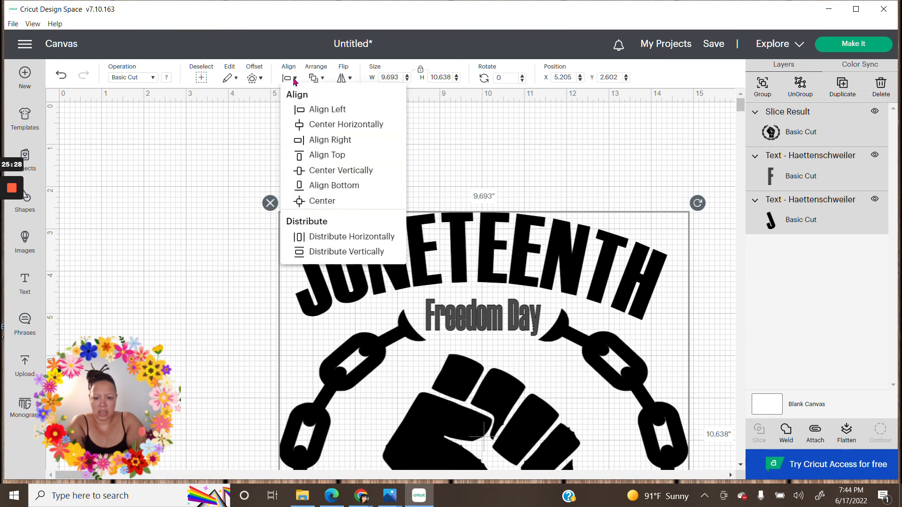
pyautogui.click(316, 124)
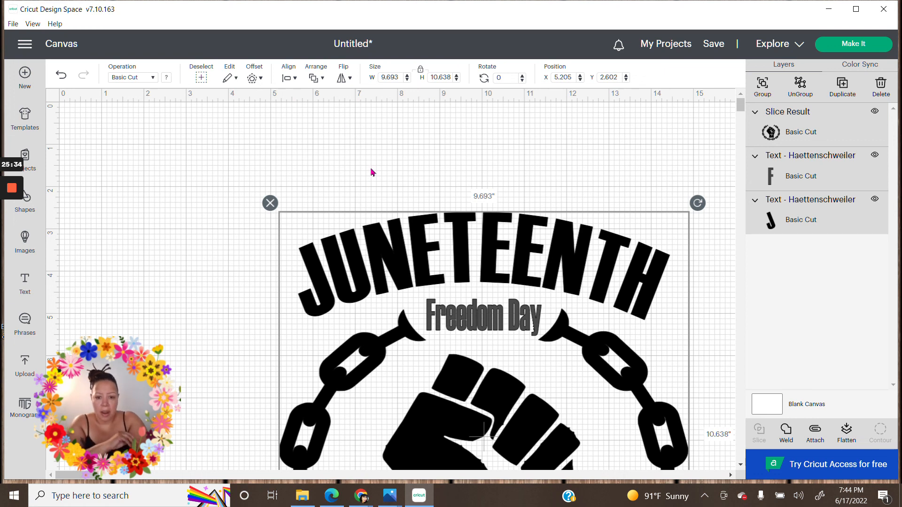
pyautogui.click(371, 172)
# Enlarge "Freedom Day" to about 2.97 by 1.06 inches and shift the fist-and-chain artwork and JUNETEENTH to fit around it.
pyautogui.click(548, 319)
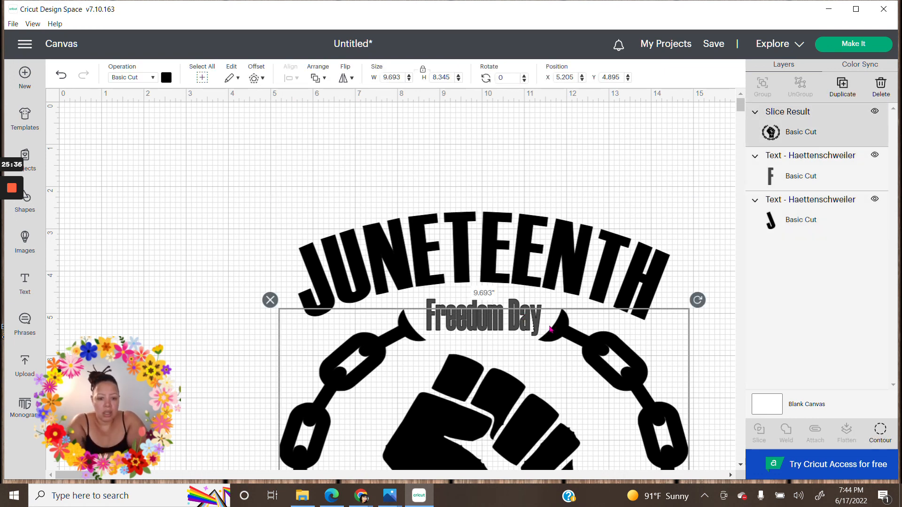
pyautogui.click(454, 303)
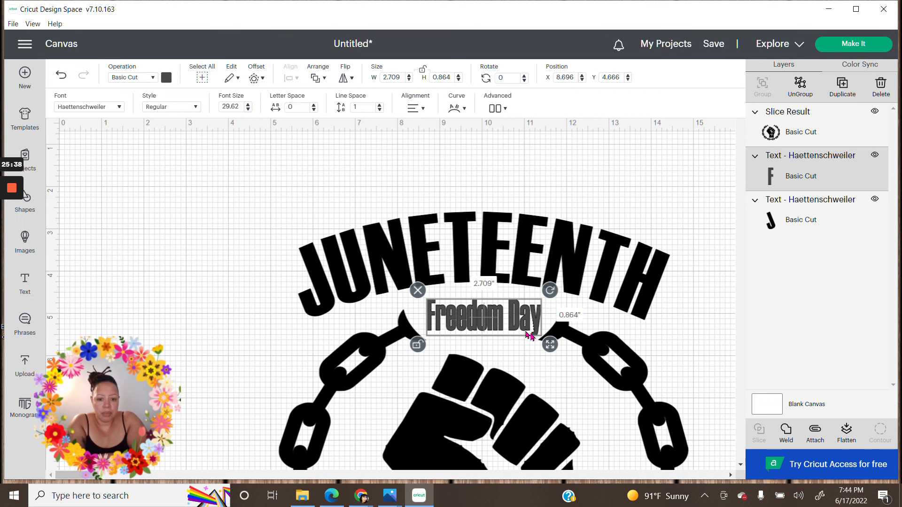
pyautogui.moveTo(550, 345); pyautogui.dragTo(563, 355)
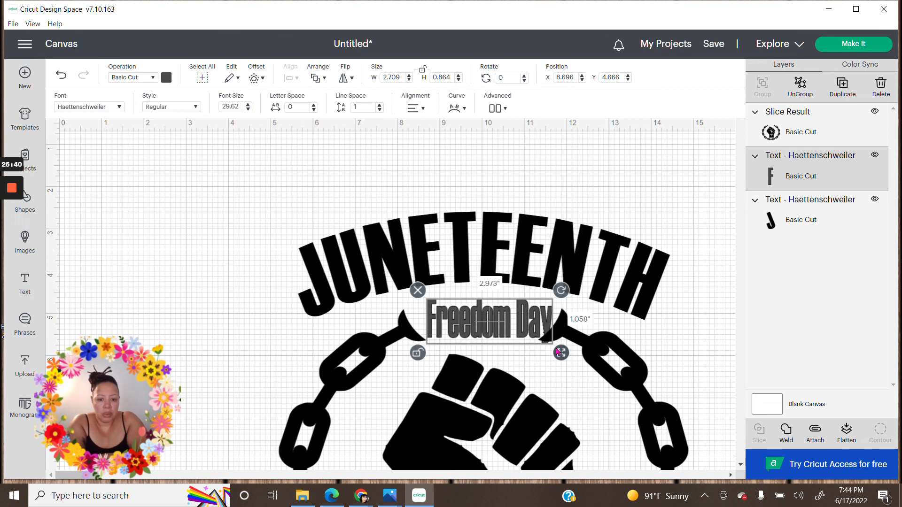
pyautogui.moveTo(503, 324)
pyautogui.mouseDown()
pyautogui.moveTo(494, 325)
pyautogui.moveTo(513, 333)
pyautogui.mouseUp()
pyautogui.moveTo(540, 257); pyautogui.dragTo(547, 262)
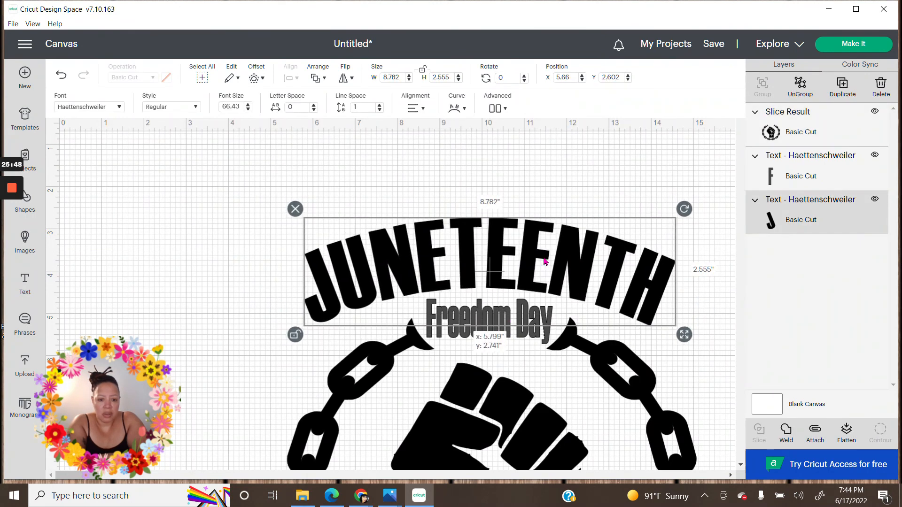
pyautogui.click(205, 205)
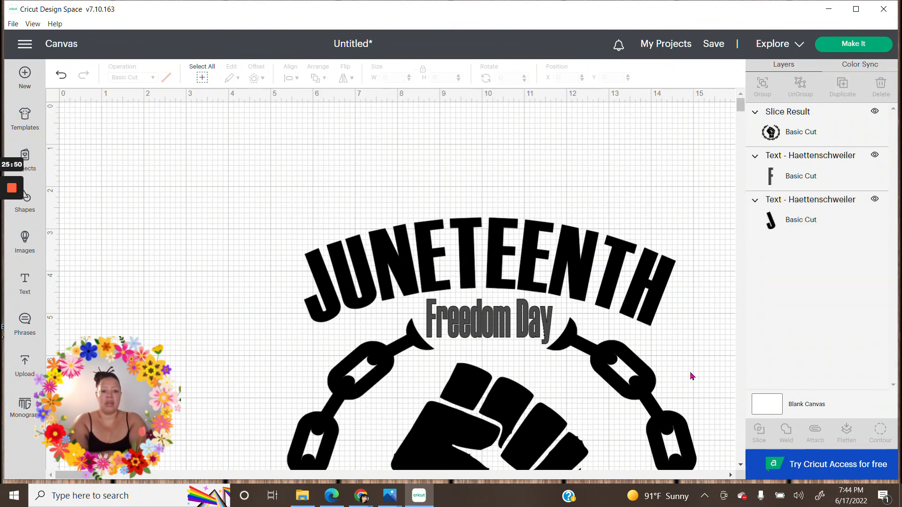
# Change the "Freedom Day" text color to the black used by the rest of the design.
pyautogui.scroll(-4, 700, 359)
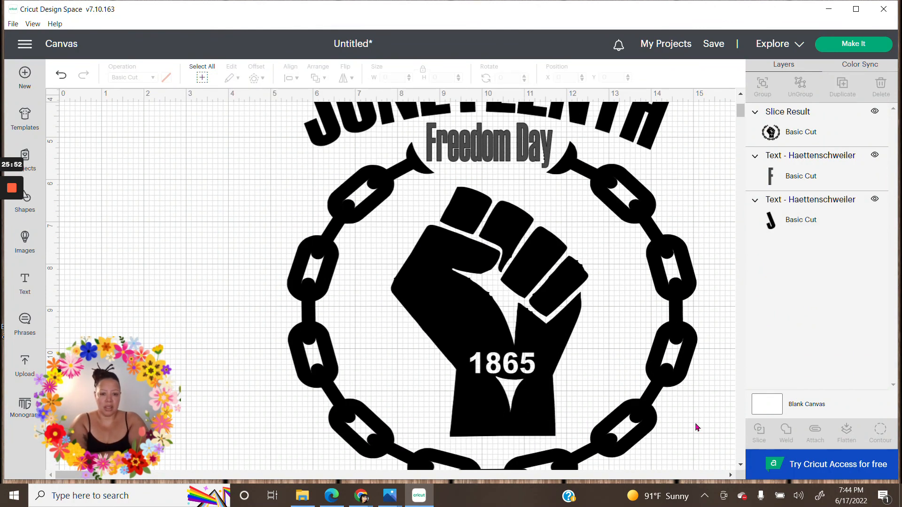
pyautogui.scroll(-3, 693, 418)
pyautogui.scroll(3, 691, 417)
pyautogui.scroll(3, 690, 418)
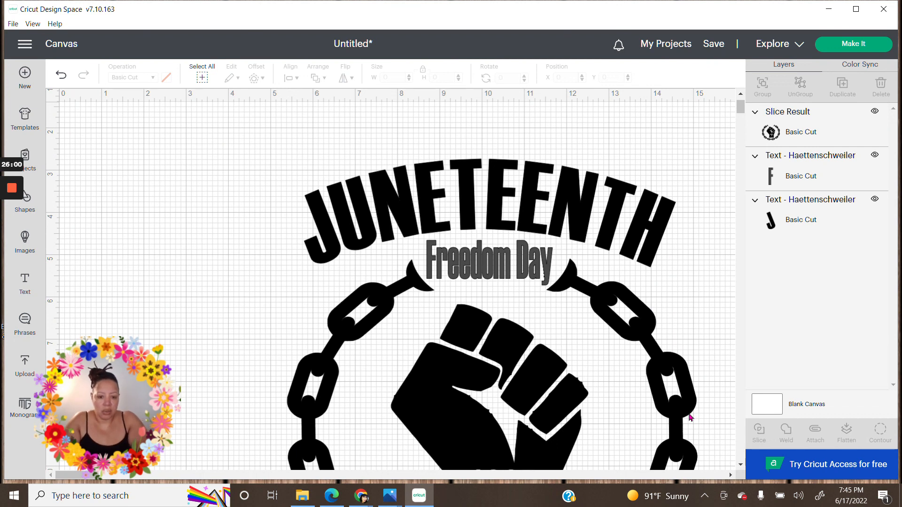
pyautogui.click(468, 269)
pyautogui.click(482, 252)
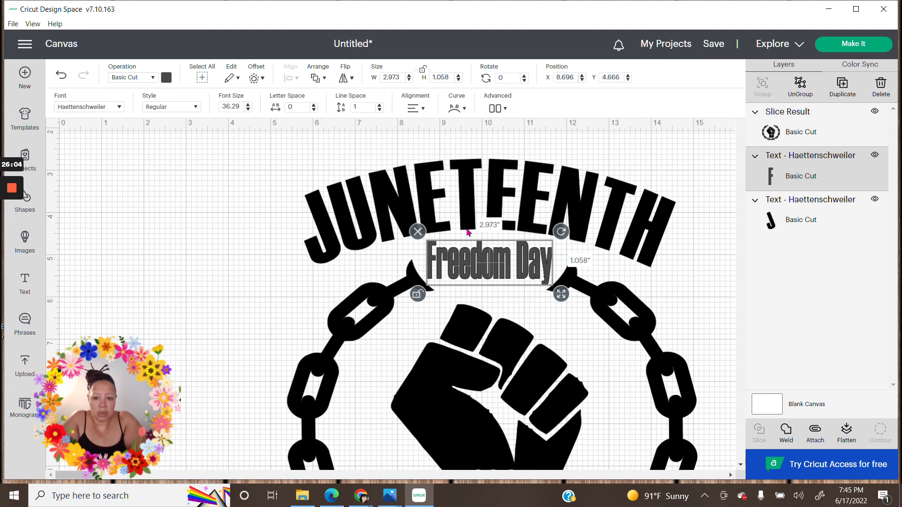
pyautogui.click(166, 78)
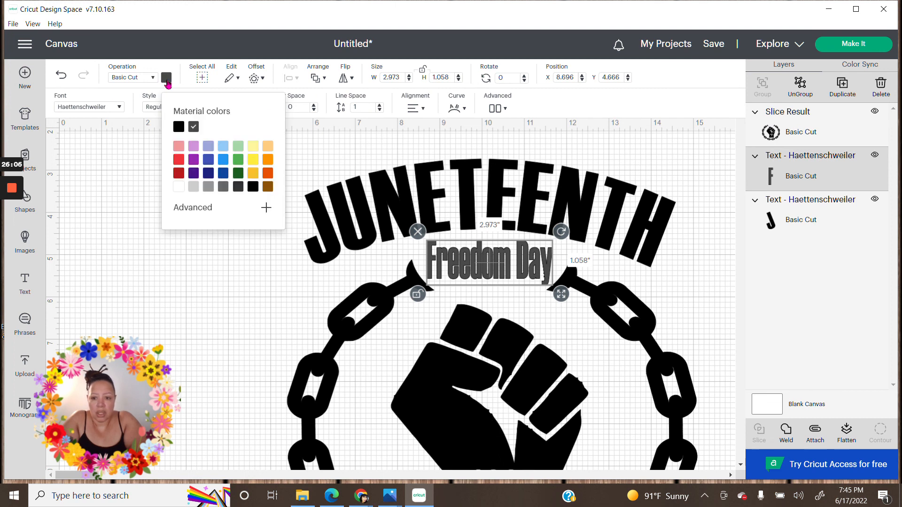
pyautogui.click(178, 128)
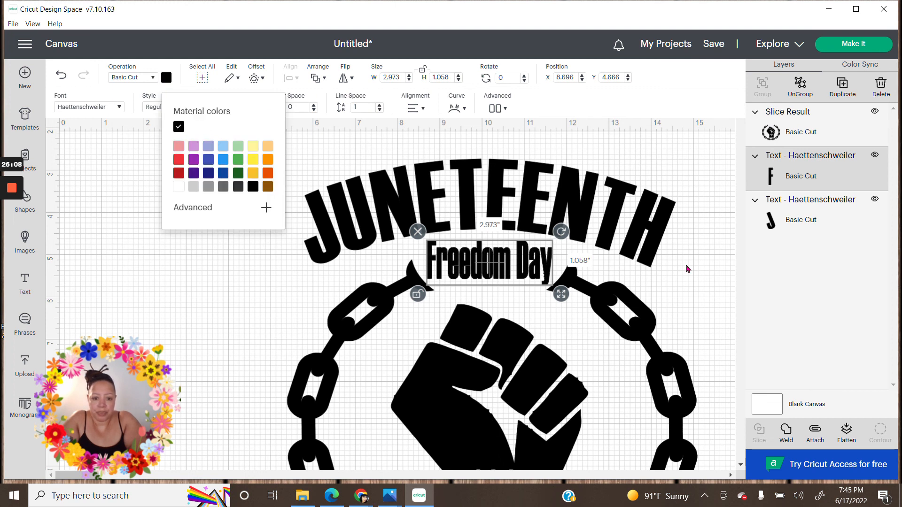
pyautogui.click(481, 263)
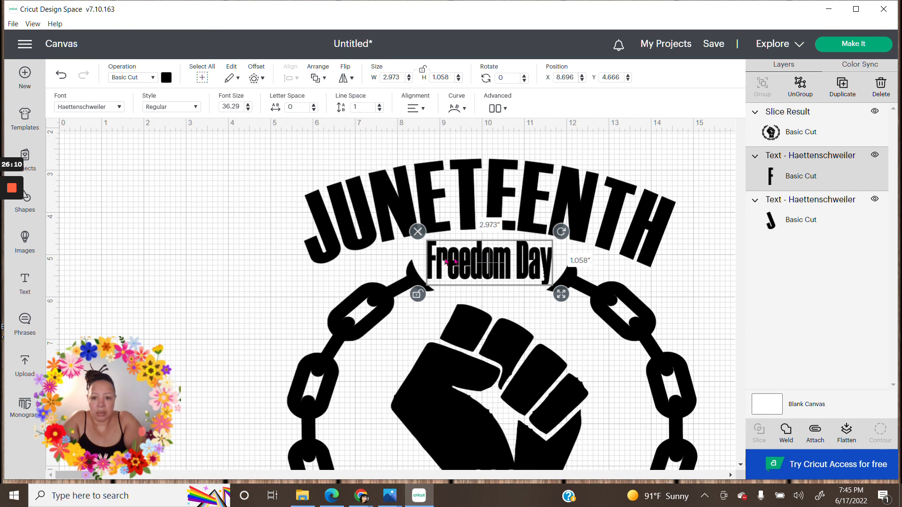
# Try red as the color of the "Freedom Day" text.
pyautogui.click(166, 79)
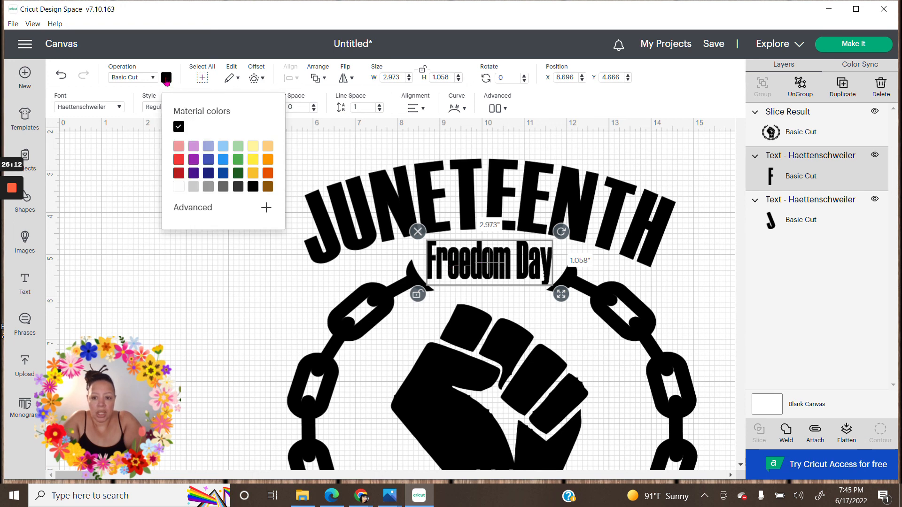
pyautogui.click(180, 161)
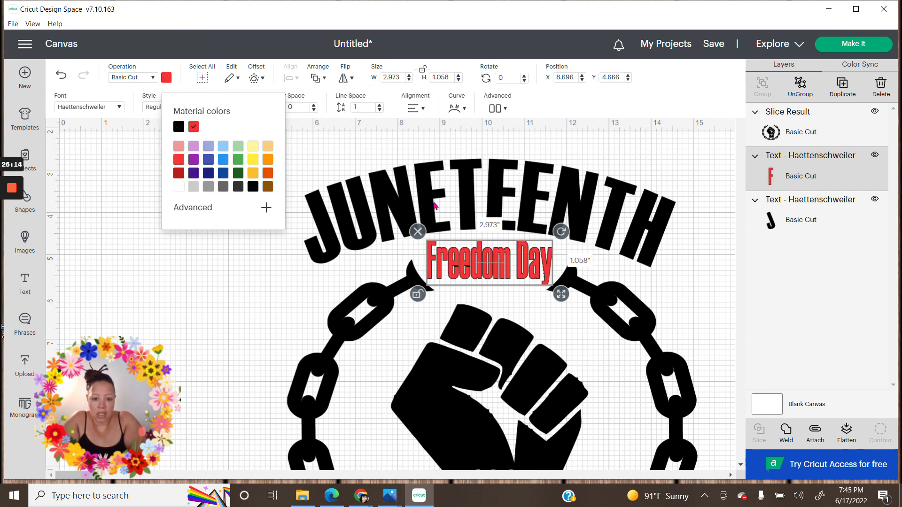
pyautogui.click(722, 285)
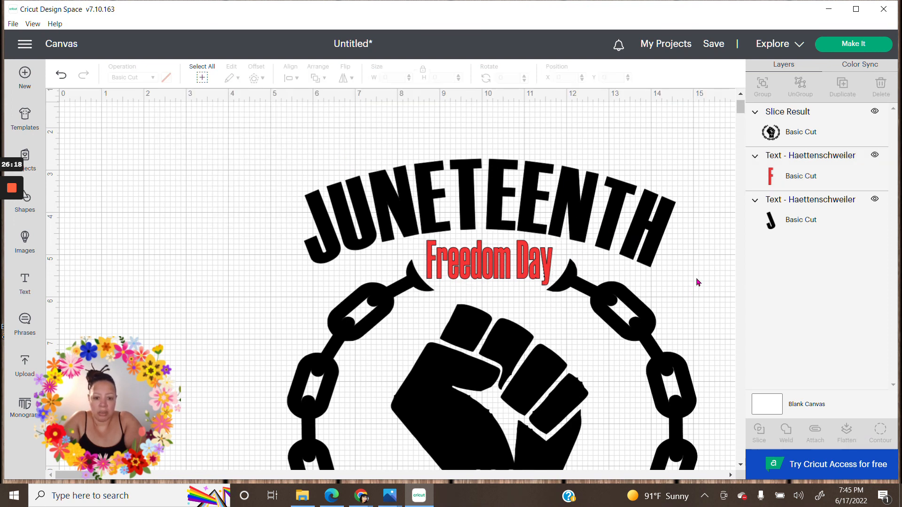
# Try green as the color of the arched JUNETEENTH text and look over the multicolored design.
pyautogui.click(502, 188)
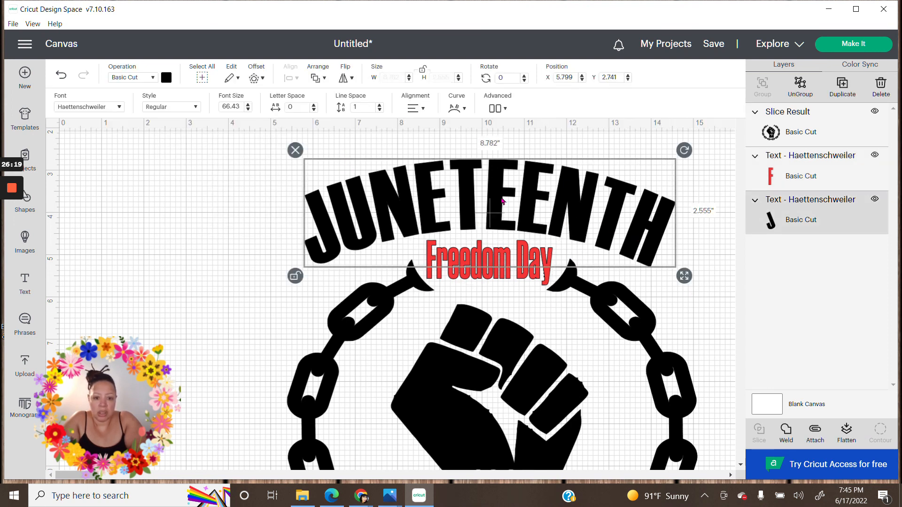
pyautogui.click(166, 77)
pyautogui.click(238, 160)
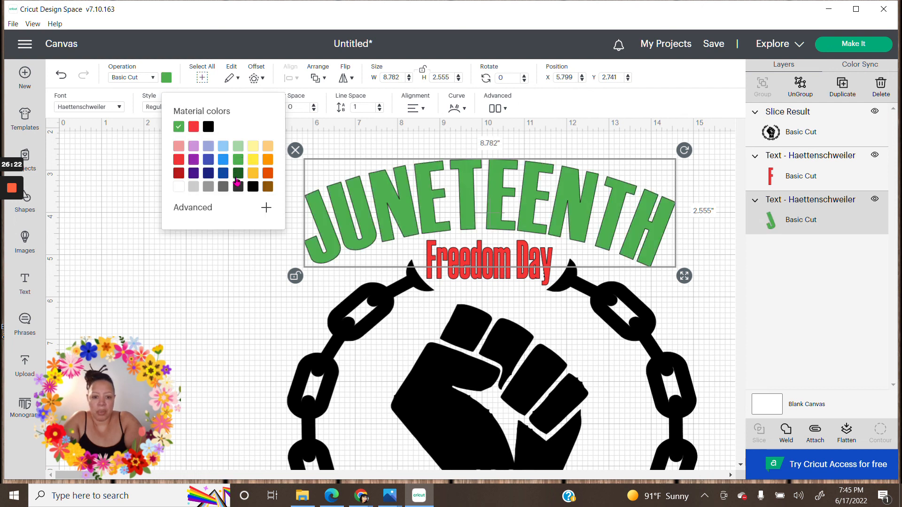
pyautogui.click(194, 273)
pyautogui.scroll(-4, 608, 284)
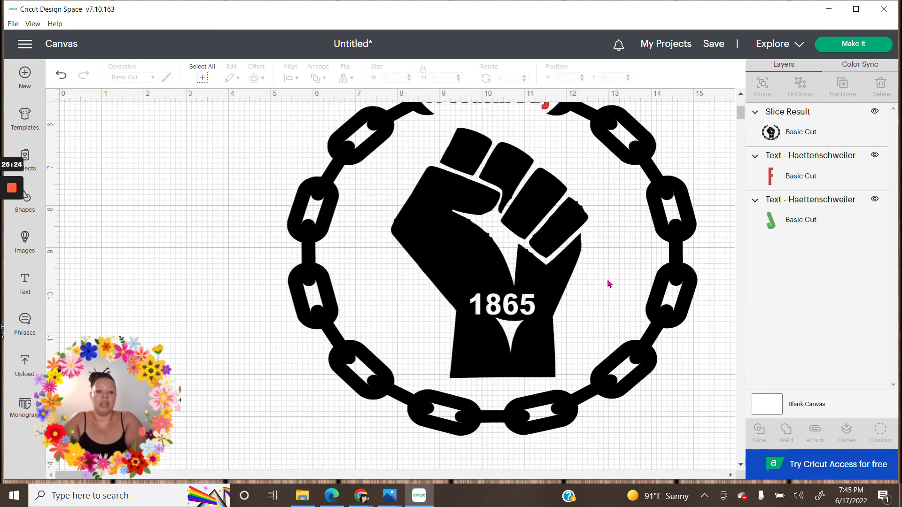
pyautogui.scroll(6, 609, 283)
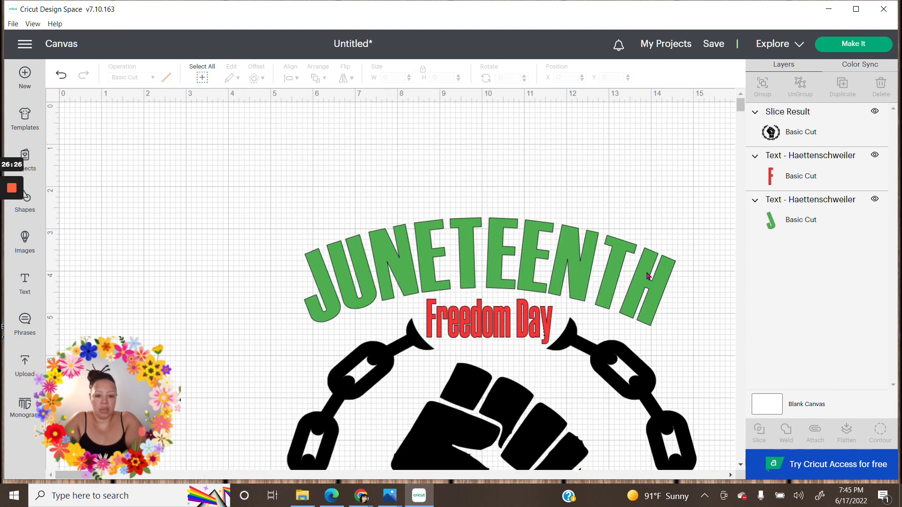
pyautogui.scroll(-4, 648, 276)
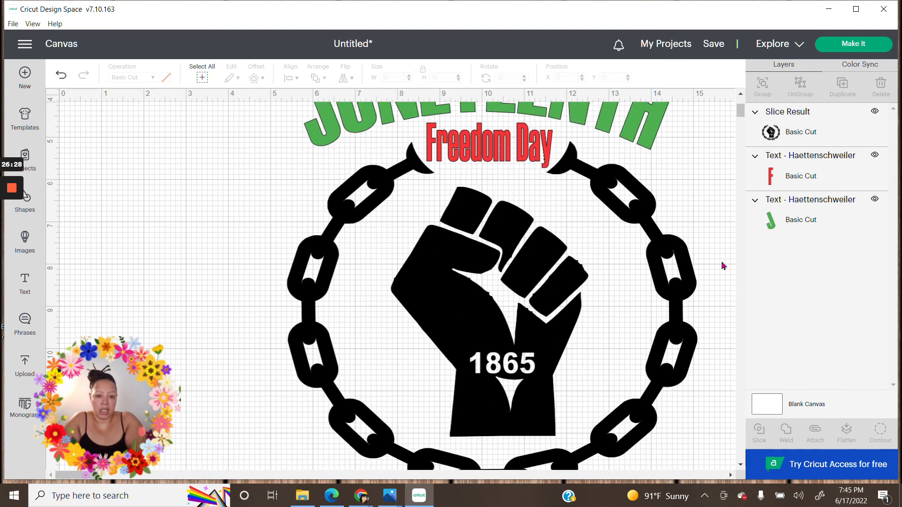
pyautogui.scroll(4, 724, 266)
pyautogui.scroll(-3, 688, 267)
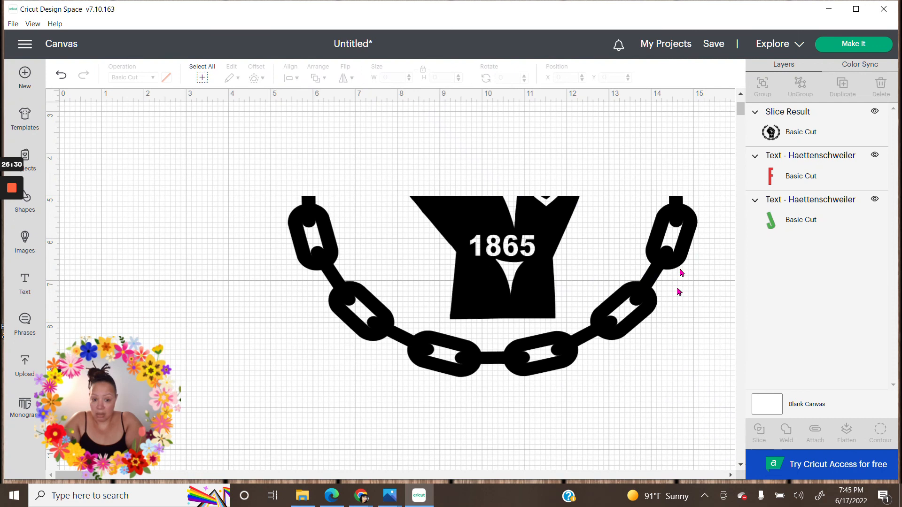
# Set the arched JUNETEENTH text back to the black material color.
pyautogui.click(660, 364)
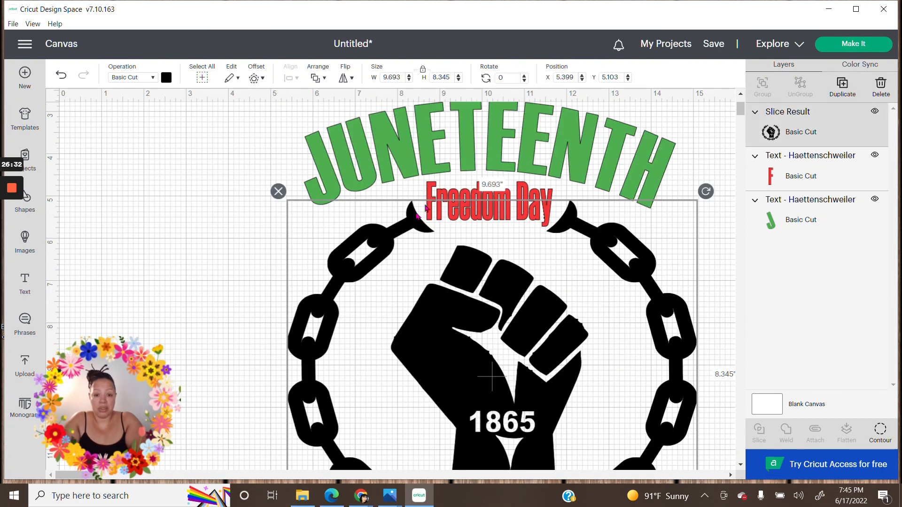
pyautogui.click(318, 160)
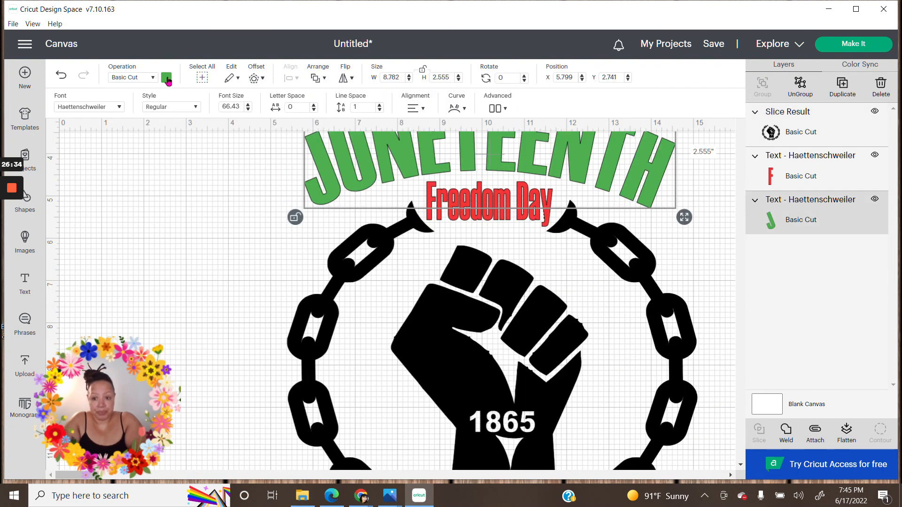
pyautogui.click(167, 78)
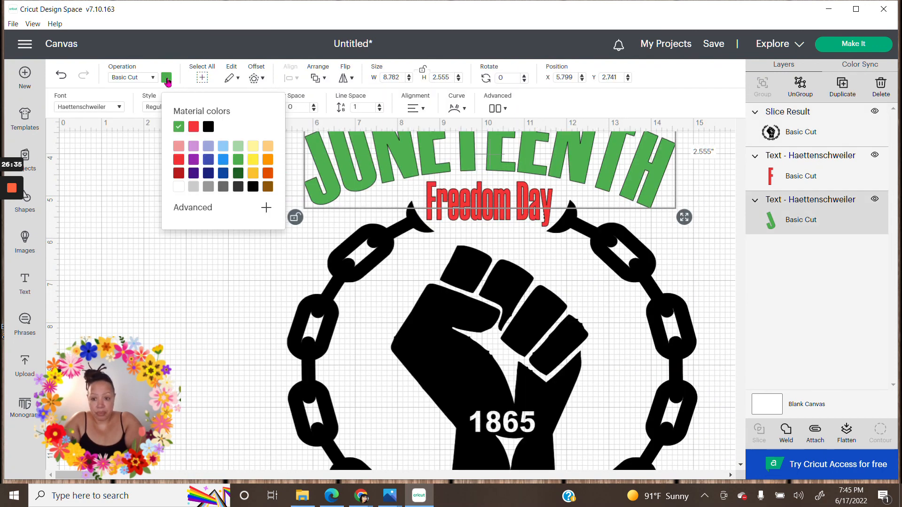
pyautogui.click(209, 128)
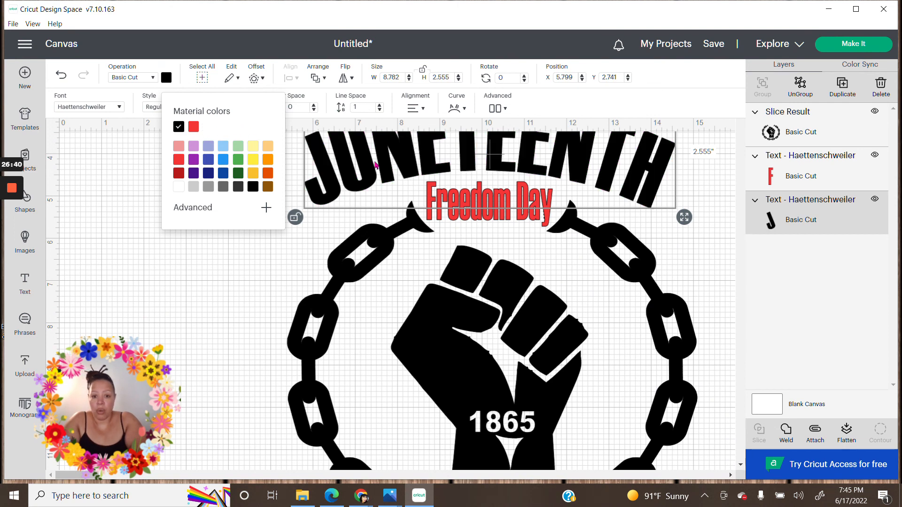
# Set the "Freedom Day" text back to the black material color.
pyautogui.click(488, 226)
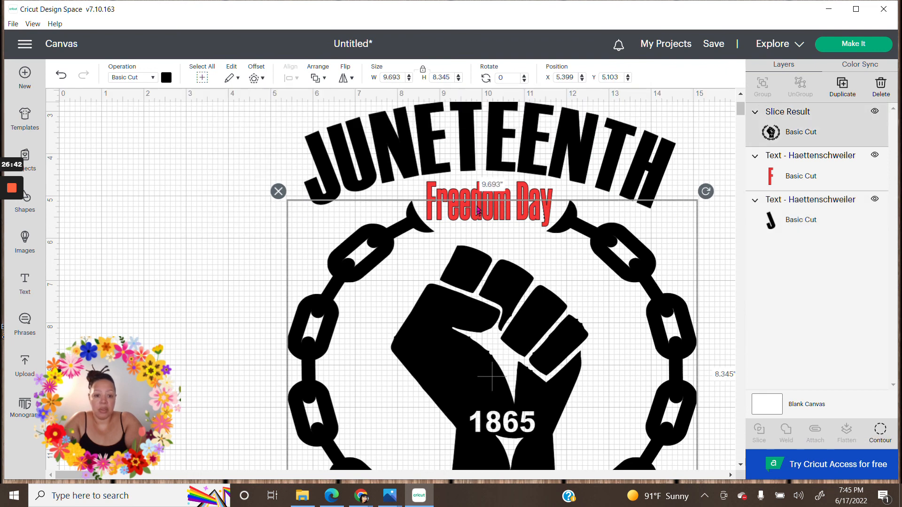
pyautogui.click(438, 190)
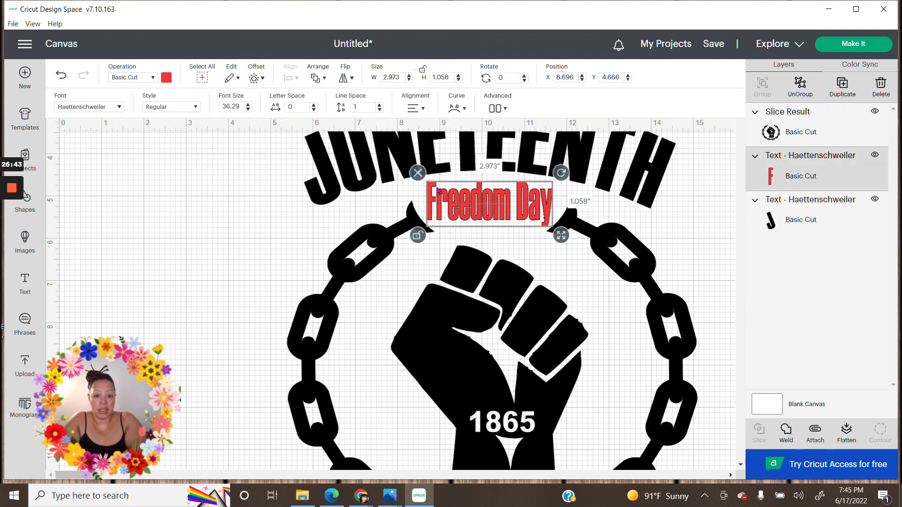
pyautogui.click(166, 78)
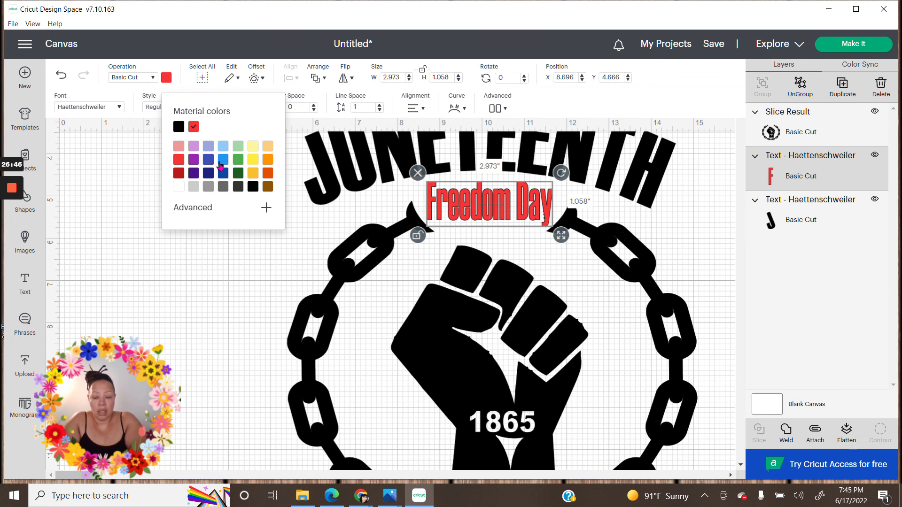
pyautogui.click(179, 127)
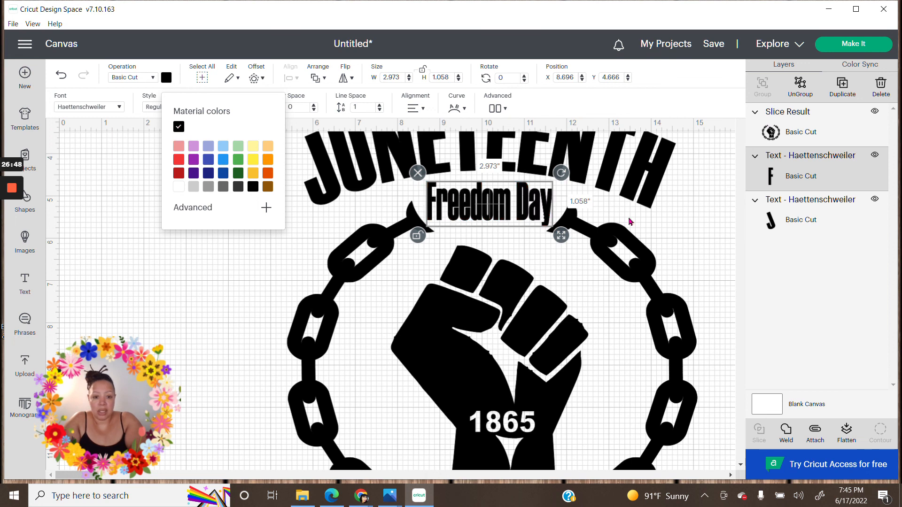
pyautogui.click(679, 221)
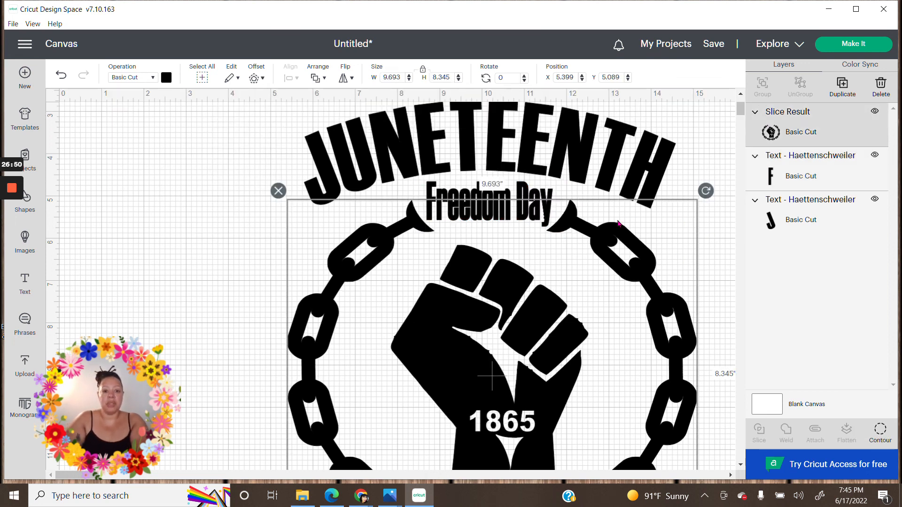
# Weld JUNETEENTH, "Freedom Day" and the fist-and-chain artwork together into a single layer.
pyautogui.click(214, 171)
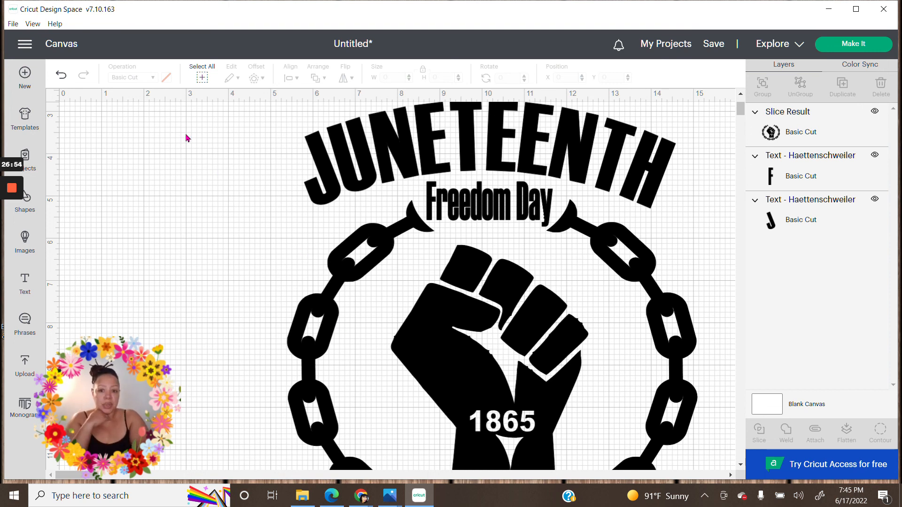
pyautogui.moveTo(253, 109); pyautogui.dragTo(720, 469)
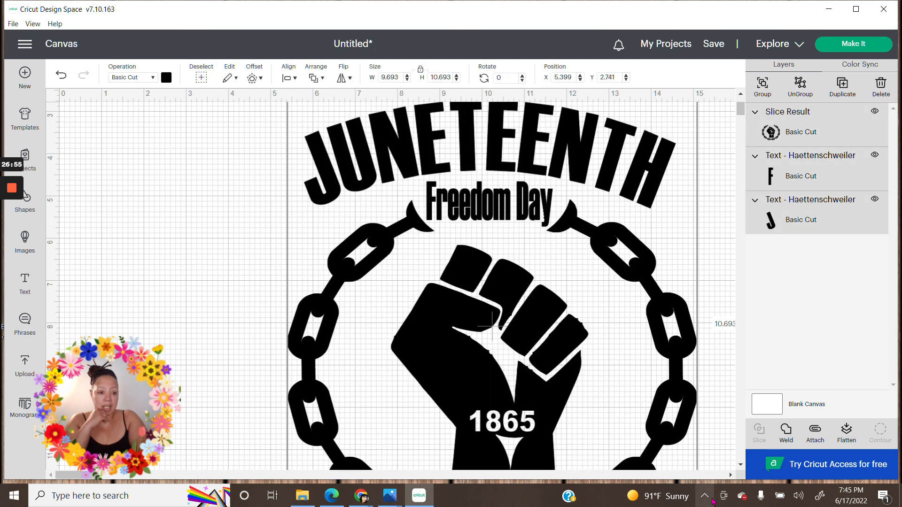
pyautogui.click(787, 430)
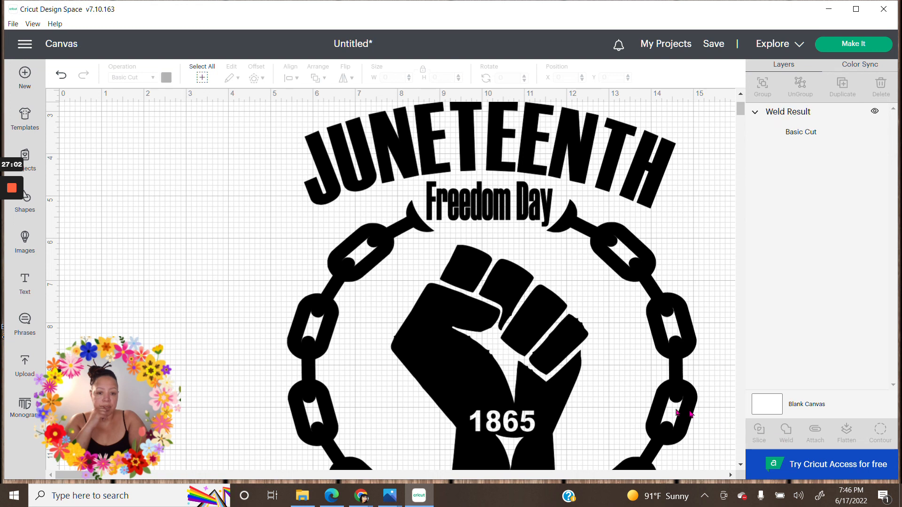
pyautogui.scroll(-3, 590, 404)
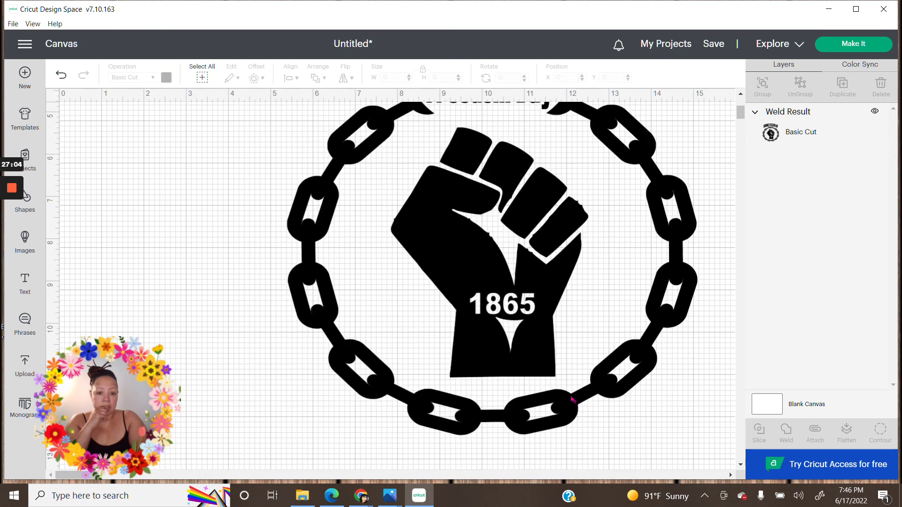
# Unlock the welded design's proportions and shrink it to about 7.46 by 7.11 inches, positioned fully in view.
pyautogui.click(544, 398)
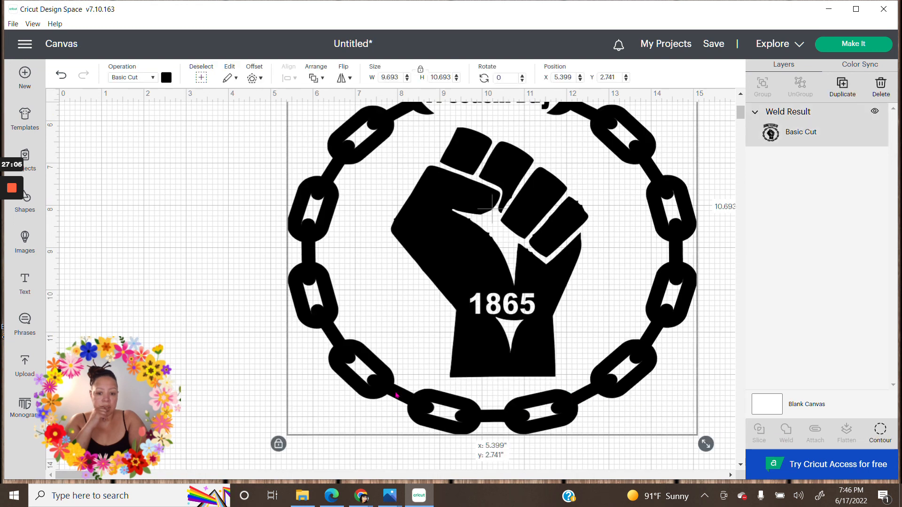
pyautogui.moveTo(705, 443); pyautogui.dragTo(606, 286)
pyautogui.moveTo(536, 194); pyautogui.dragTo(549, 380)
pyautogui.click(671, 312)
pyautogui.click(558, 235)
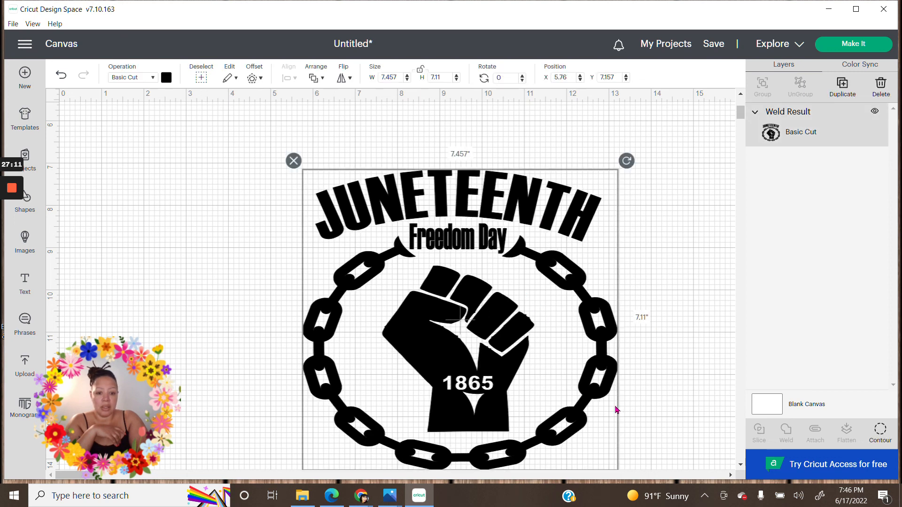
pyautogui.moveTo(528, 368); pyautogui.dragTo(519, 329)
pyautogui.click(530, 394)
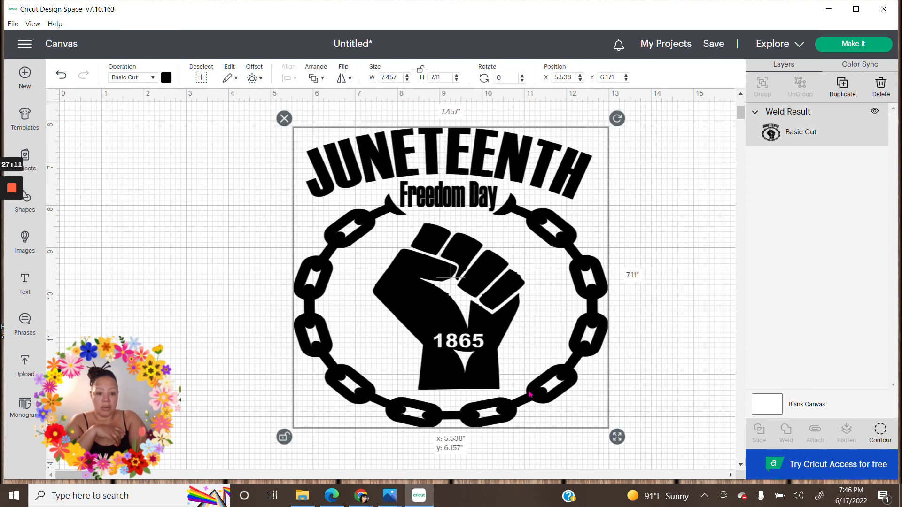
# Enlarge the welded design to about 8.35 by 8.17 inches and shift it slightly up and left.
pyautogui.moveTo(621, 440); pyautogui.dragTo(644, 470)
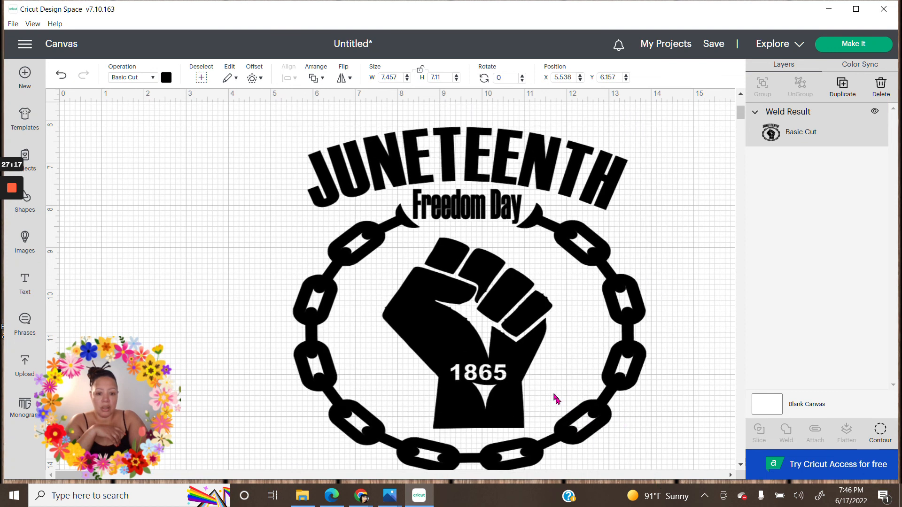
pyautogui.moveTo(556, 399); pyautogui.dragTo(547, 376)
pyautogui.click(691, 287)
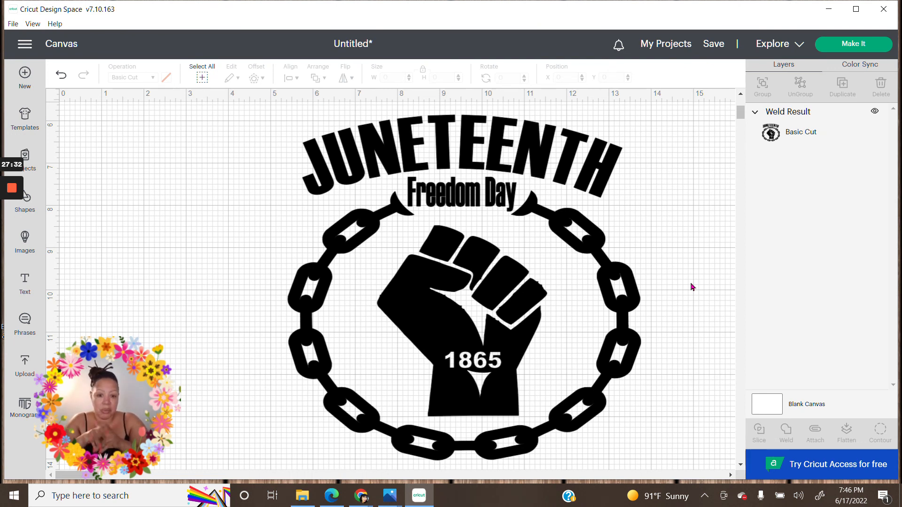
# Resize the welded design to about 7.79 by 7.87 inches and move it slightly down the canvas.
pyautogui.click(551, 396)
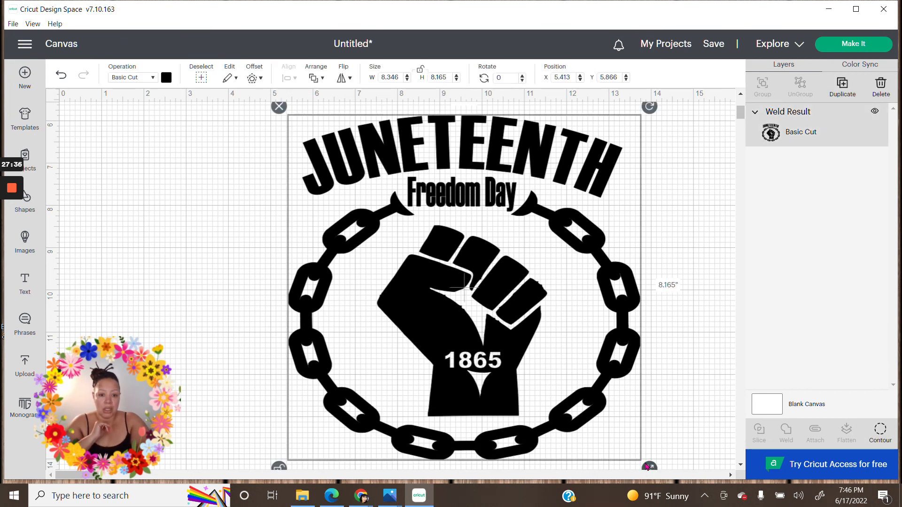
pyautogui.moveTo(652, 467); pyautogui.dragTo(627, 456)
pyautogui.click(696, 400)
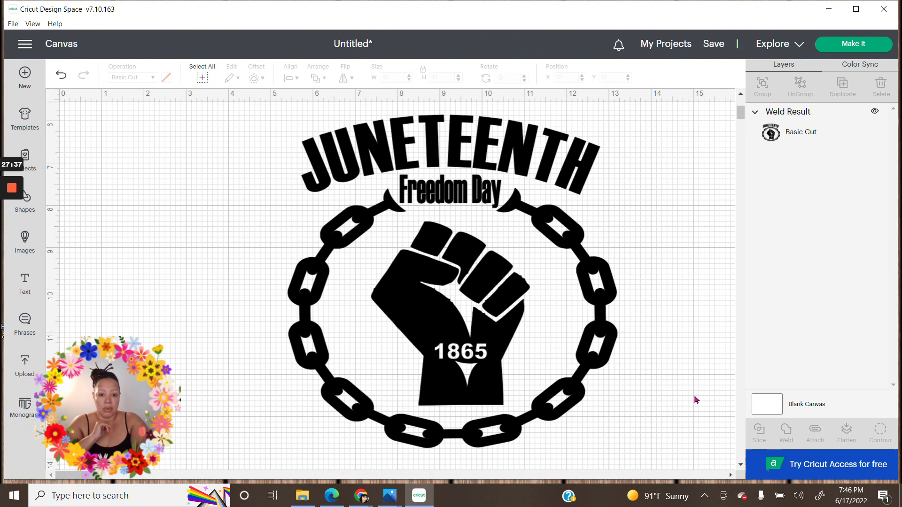
pyautogui.moveTo(566, 354); pyautogui.dragTo(567, 371)
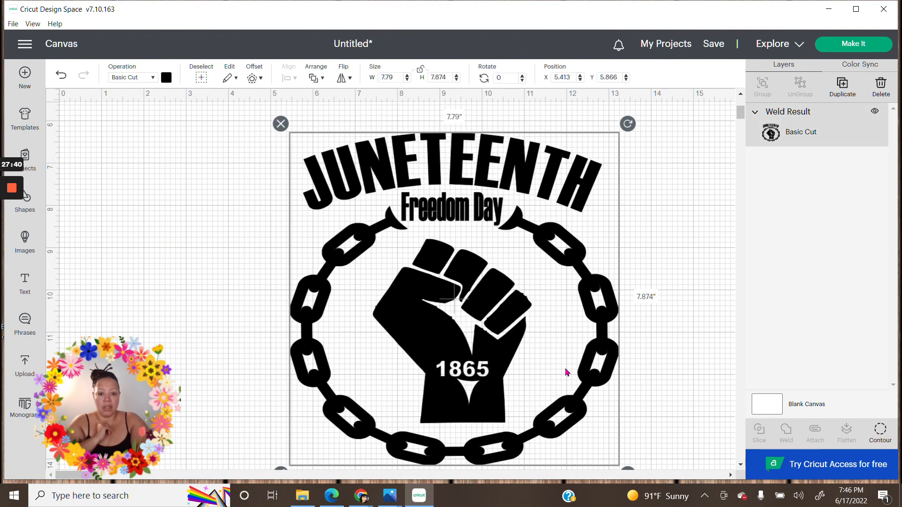
pyautogui.click(692, 369)
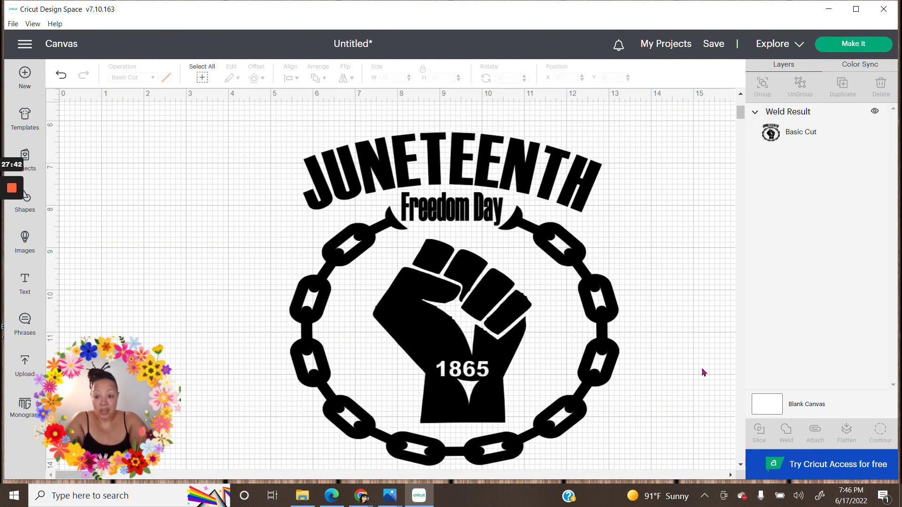